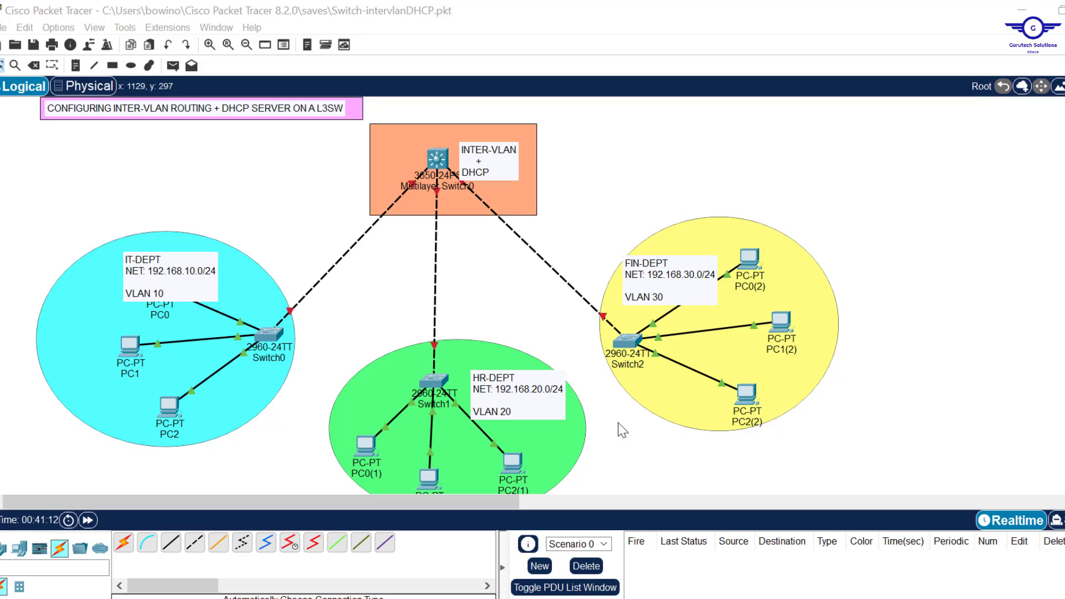
Switch to config-guide.txt in Notepad and review its topology item against the network diagram in Packet Tracer
click(571, 535)
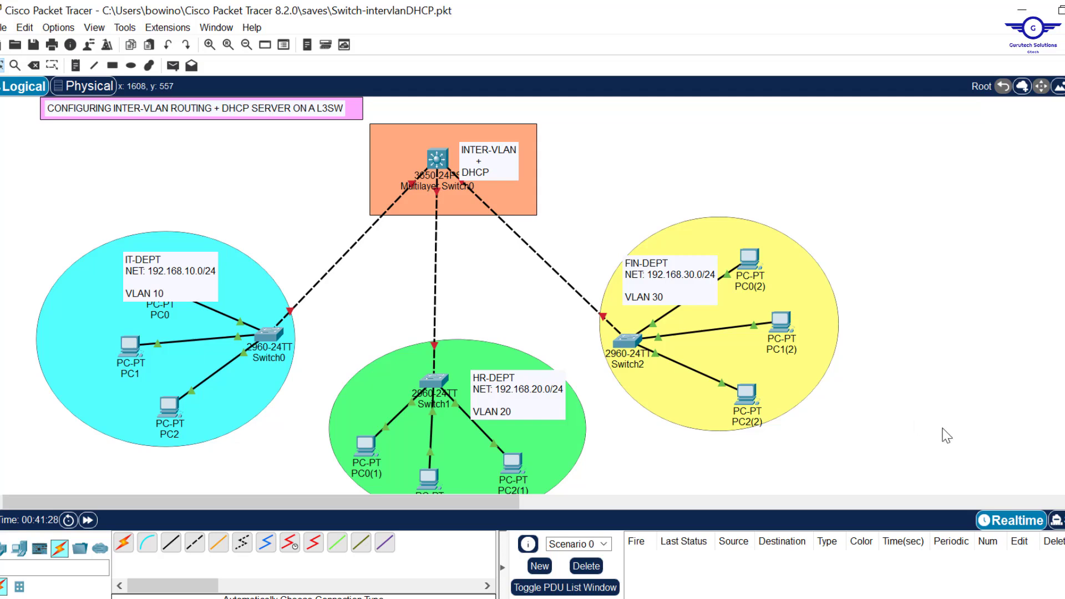
mouse_move(658, 598)
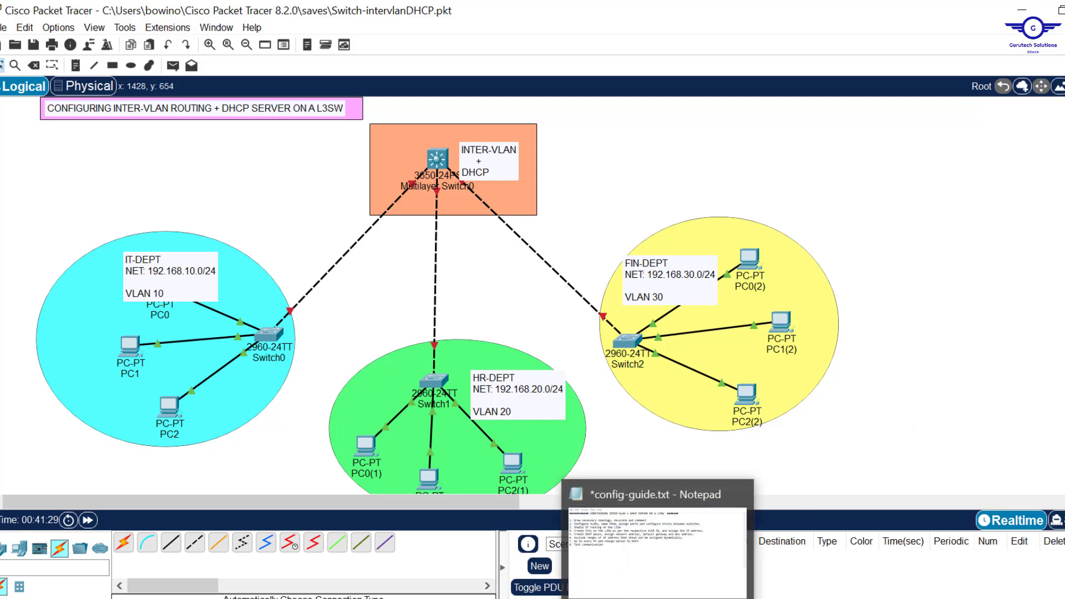
click(658, 598)
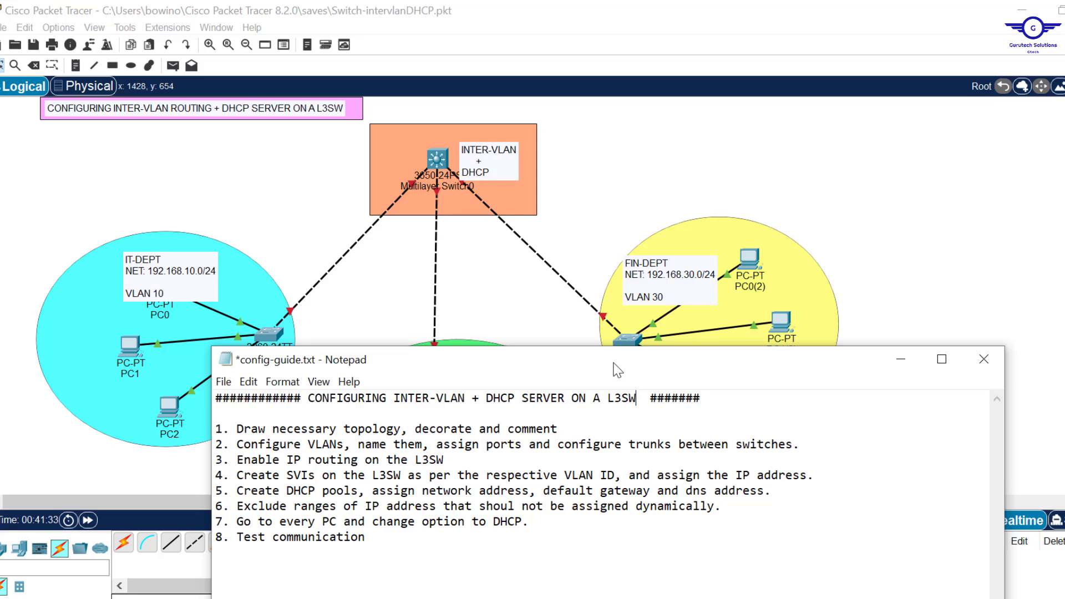
drag(583, 361, 584, 317)
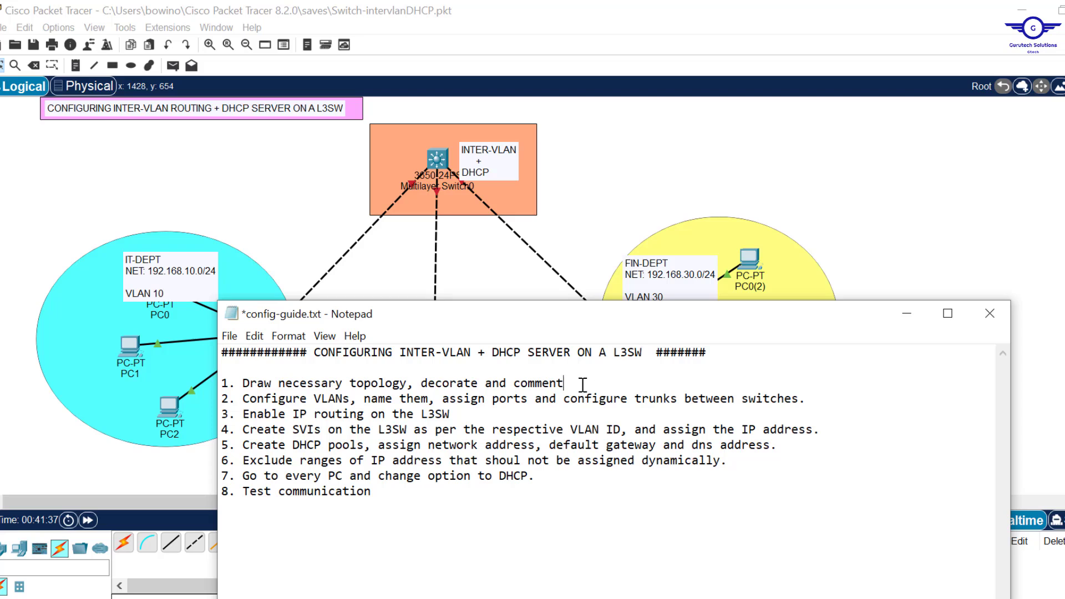
drag(582, 383, 238, 384)
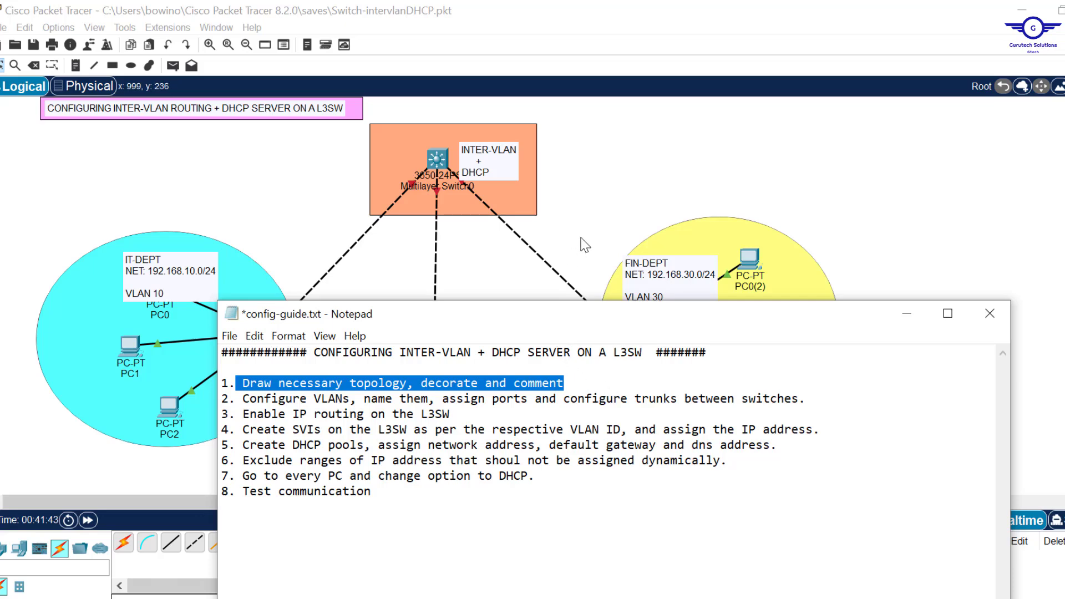
click(633, 204)
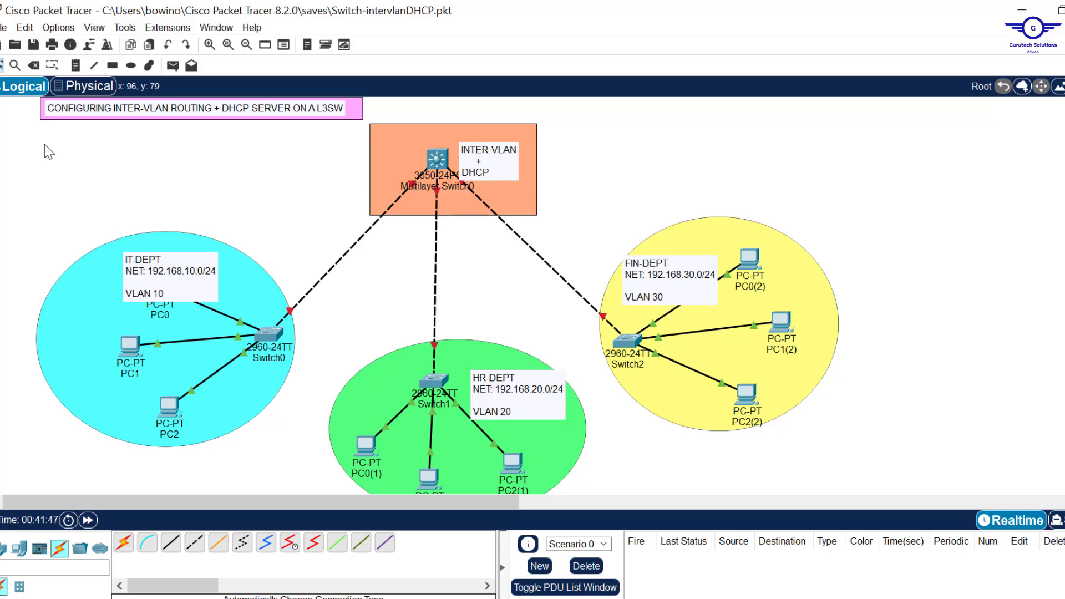
drag(45, 144, 826, 469)
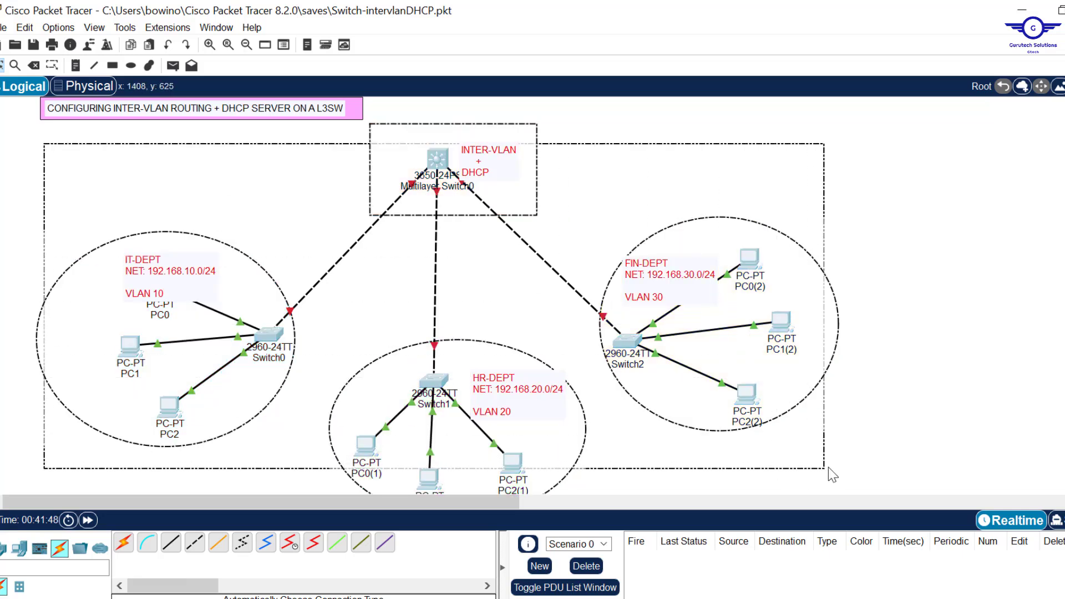
click(939, 202)
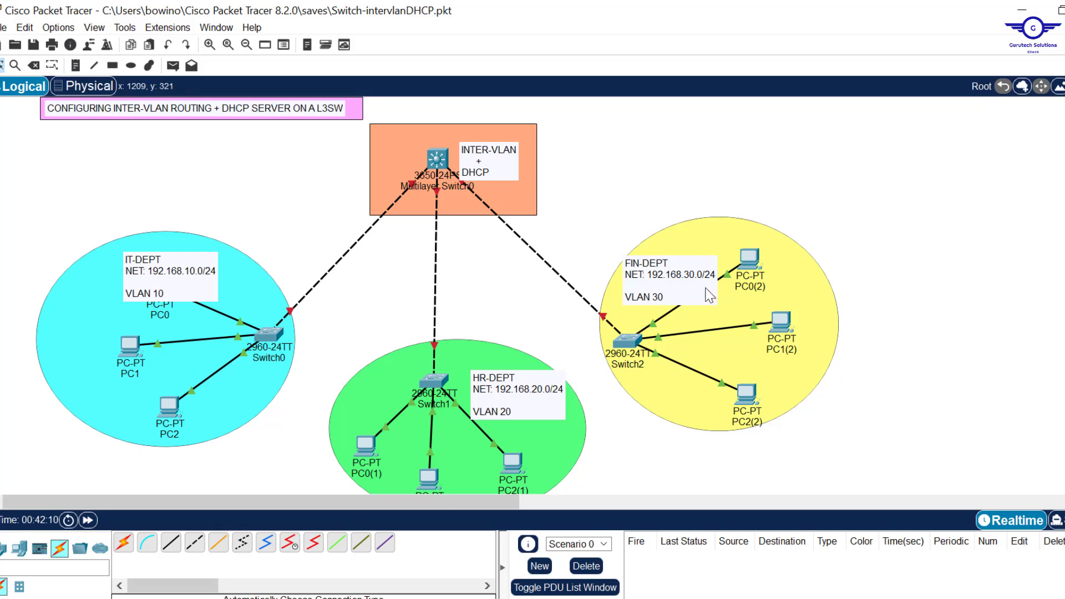
Reposition the INTER-VLAN + DHCP note beside the multilayer switch and separate the IT-DEPT note from PC0
click(487, 164)
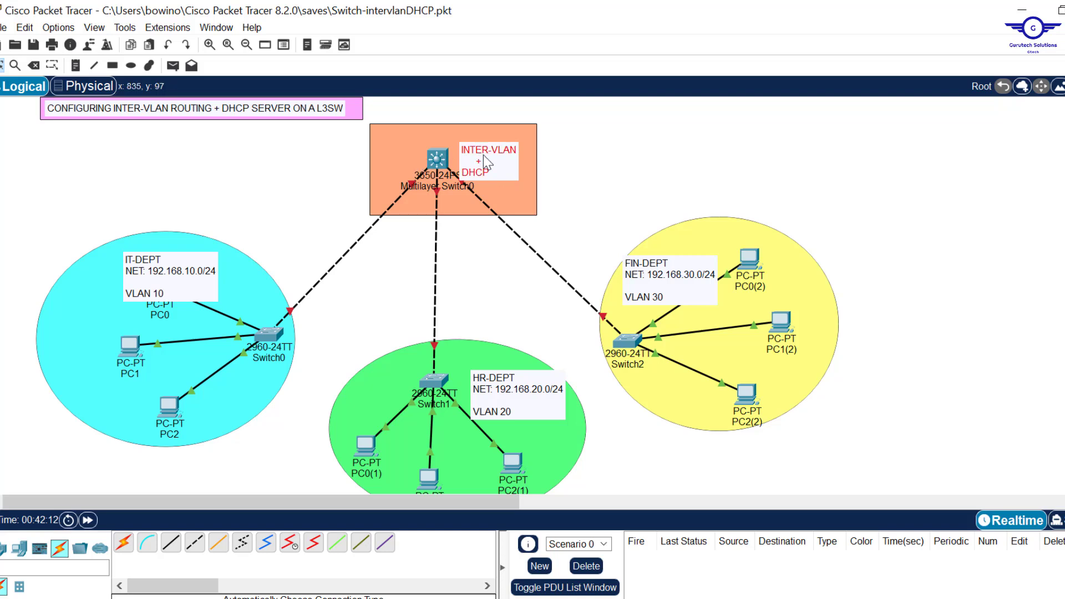
drag(486, 158, 487, 154)
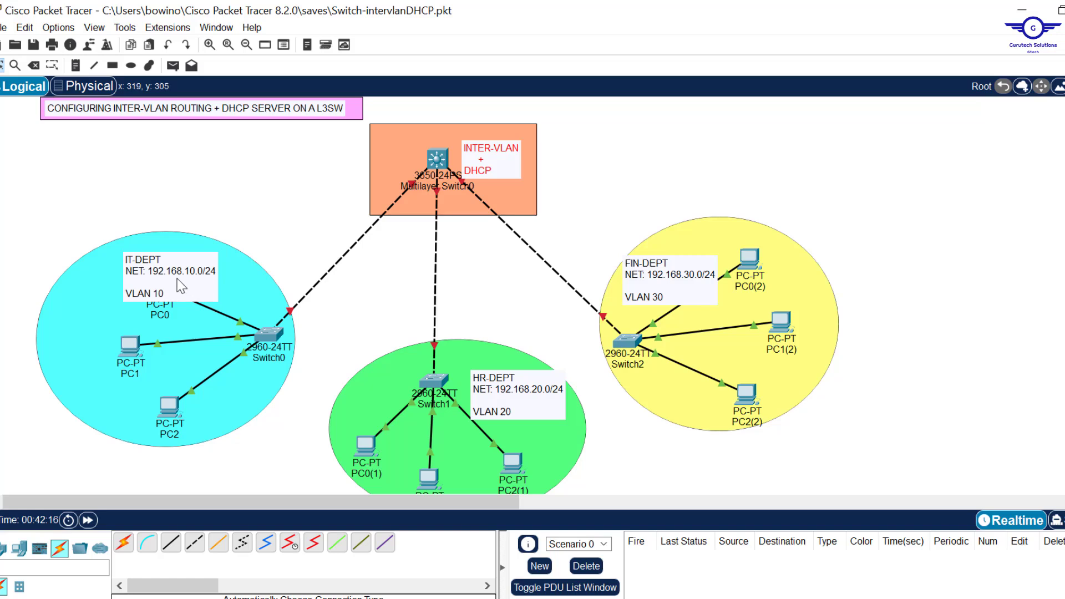
drag(178, 285, 140, 297)
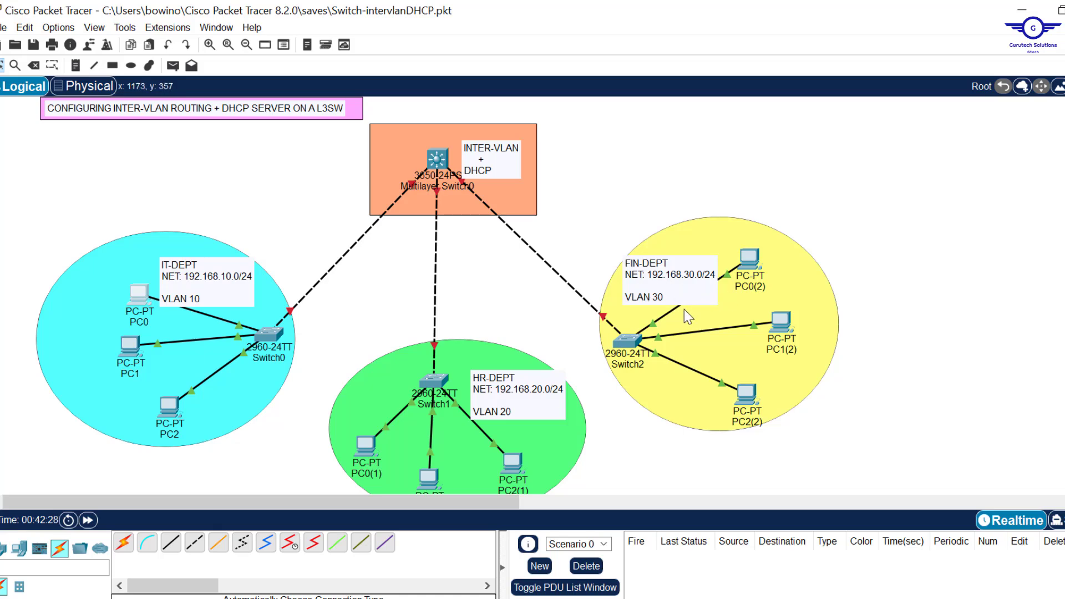
Review the Notepad guide's item on VLANs, port assignment and trunks between switches, and return to the Packet Tracer topology
click(673, 598)
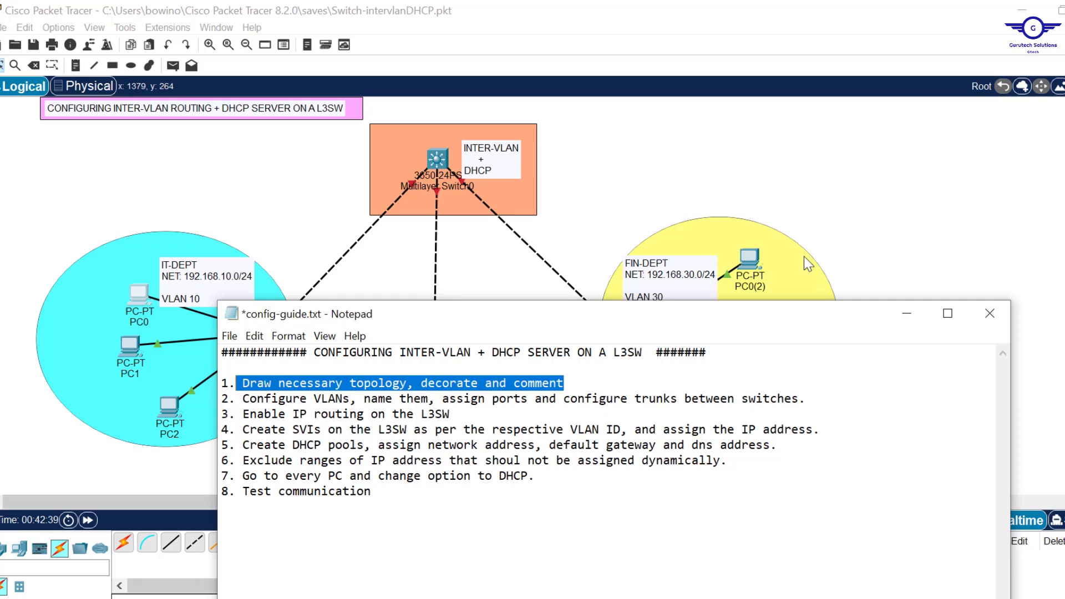
click(542, 228)
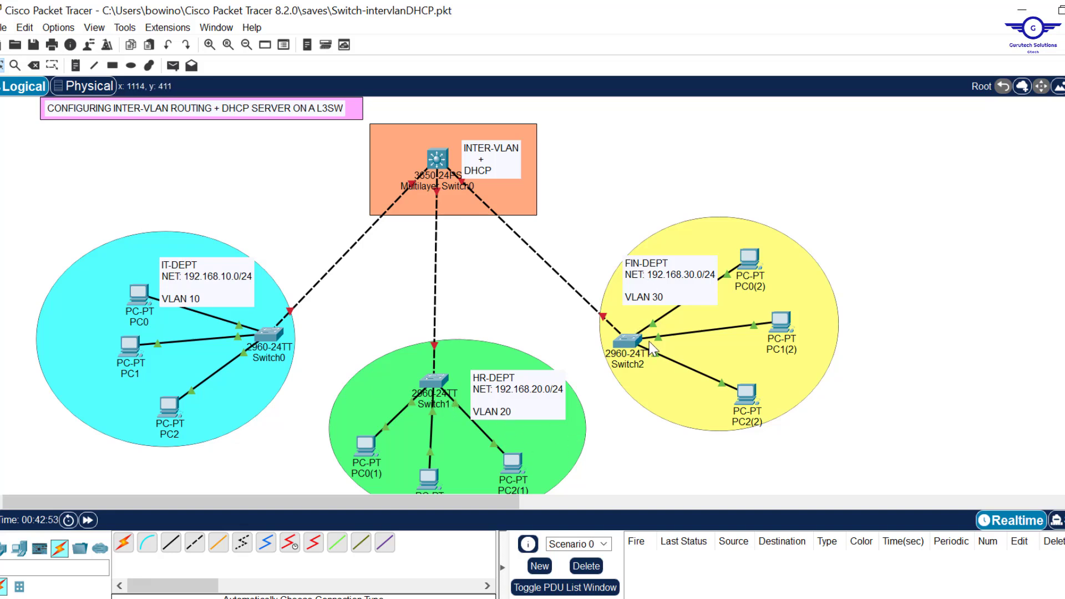
key(alt+Tab)
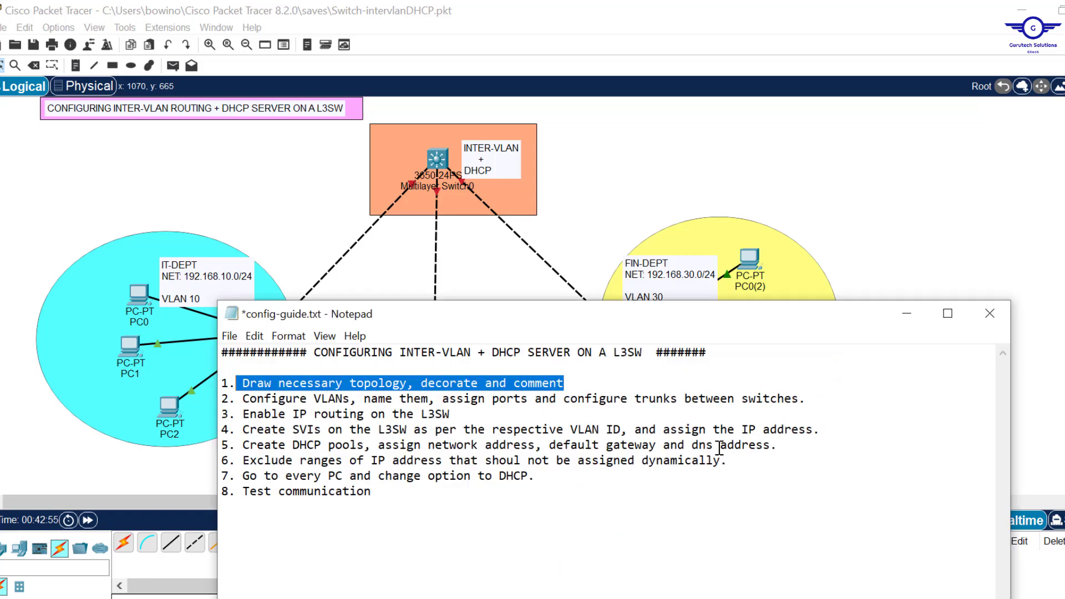
drag(563, 398, 794, 399)
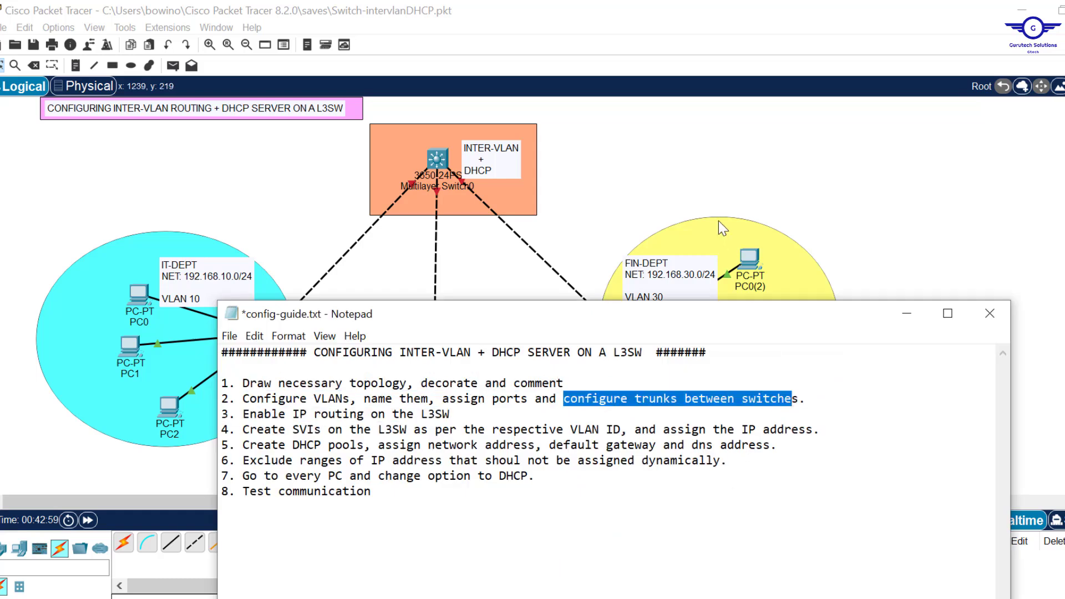
click(670, 170)
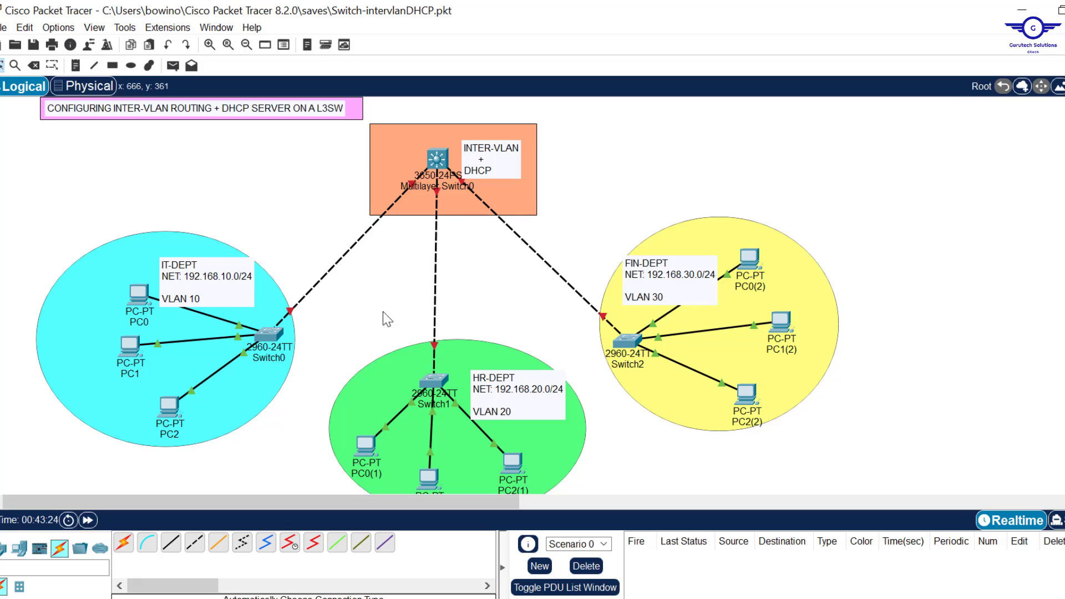
Open Switch0's command line in the IT department and enter global configuration mode
click(274, 337)
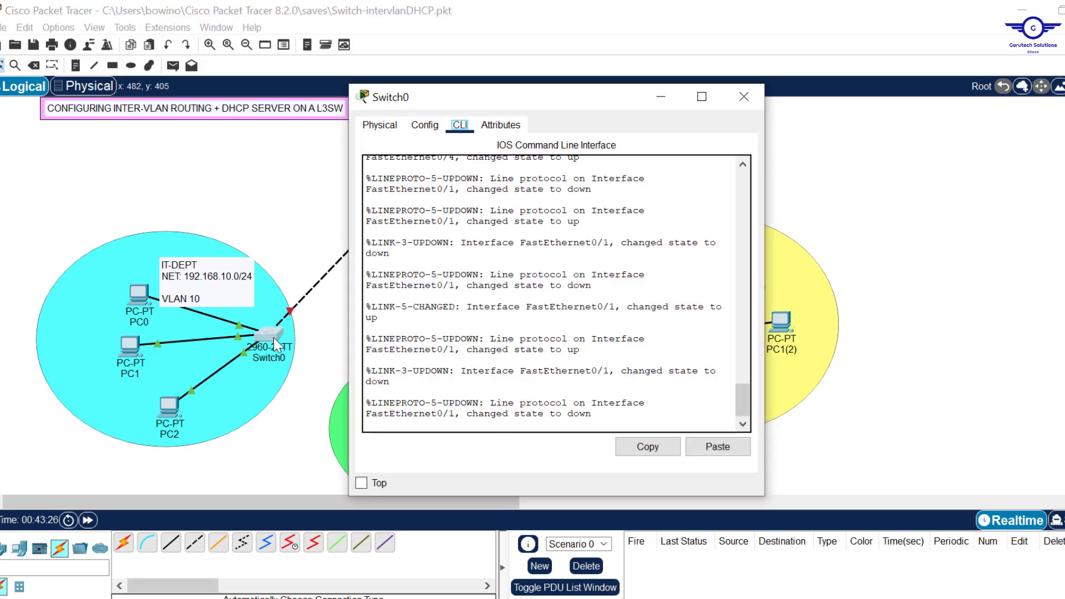
key(Return)
key(Return)
key(Return)
text(E)
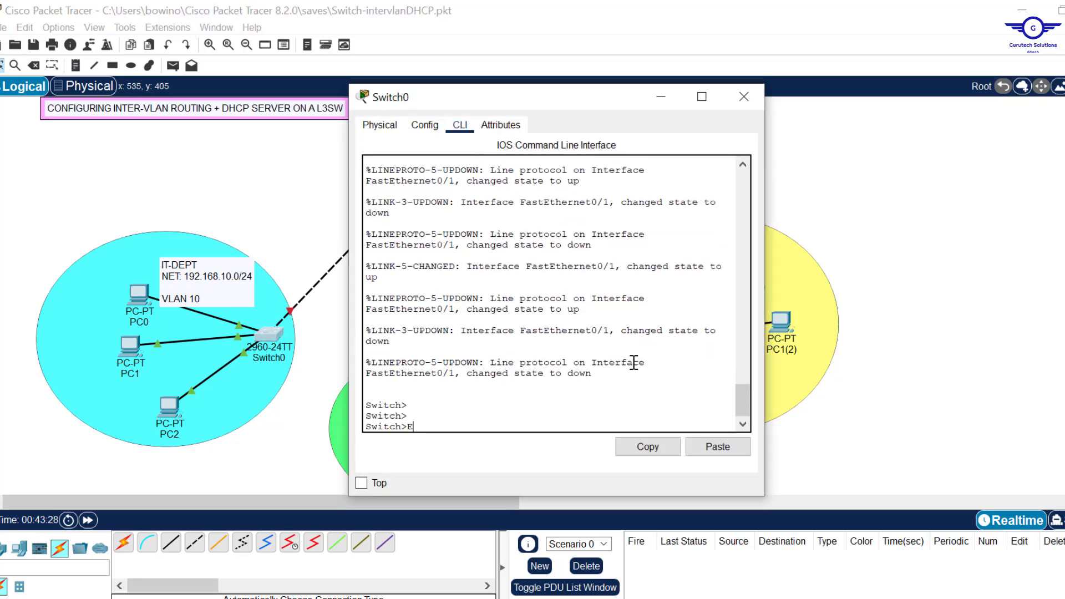
text(N)
key(Return)
text(CO)
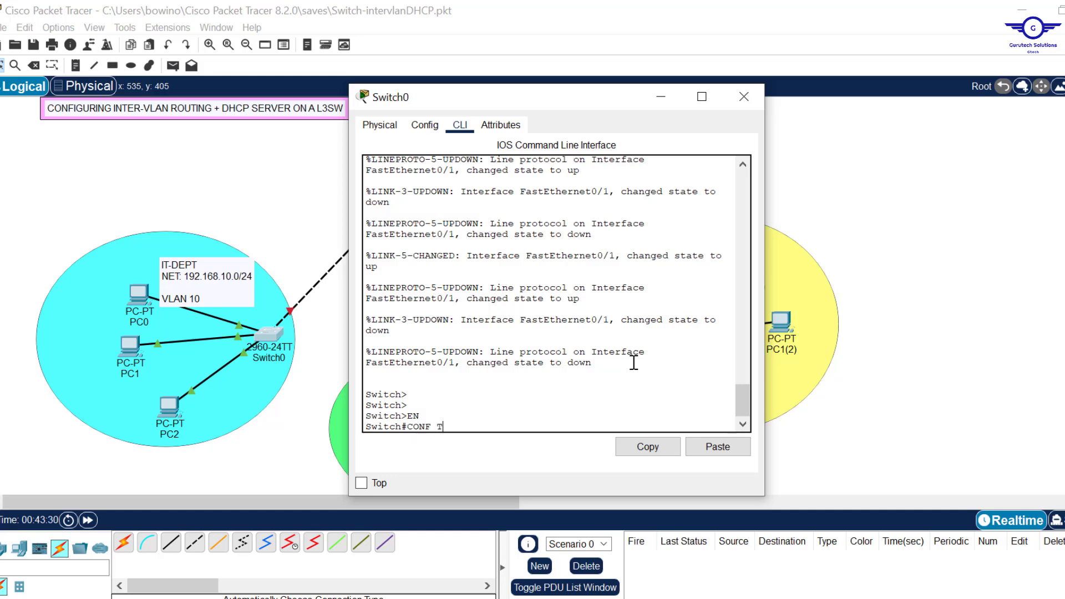
text(NF T)
key(Return)
key(Return)
key(Return)
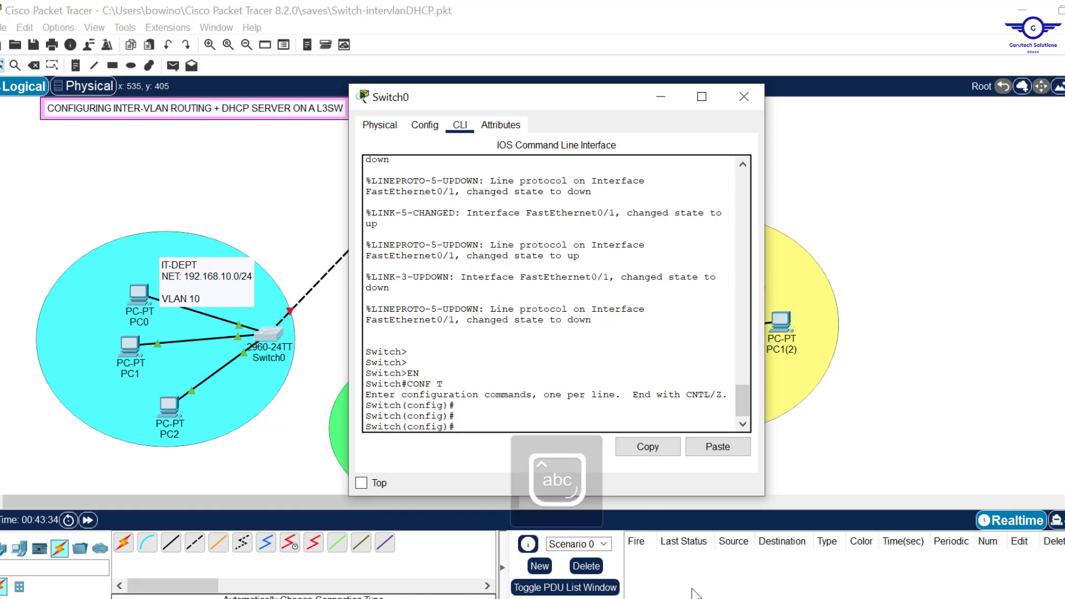
Create VLAN 10 on Switch0, name it IT, and exit back to global configuration mode
key(alt+Tab)
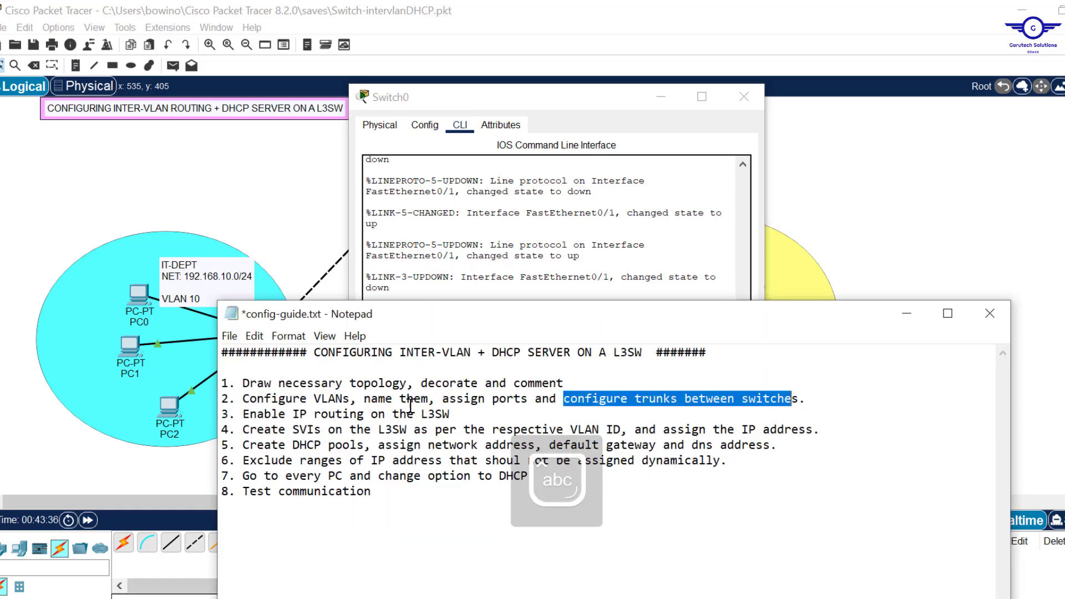
click(588, 260)
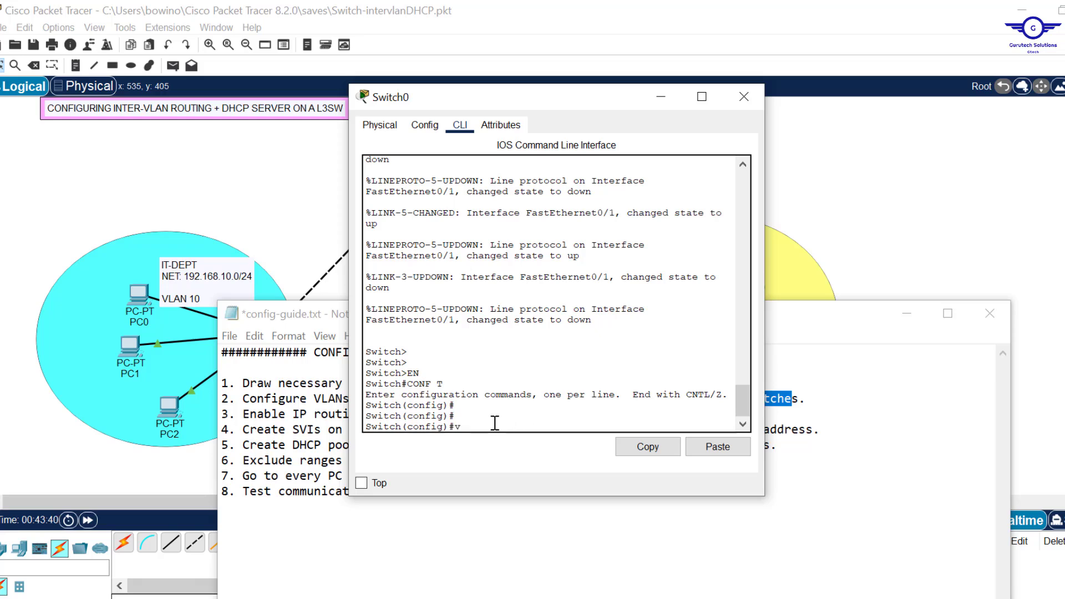
text(vlan 10)
key(Return)
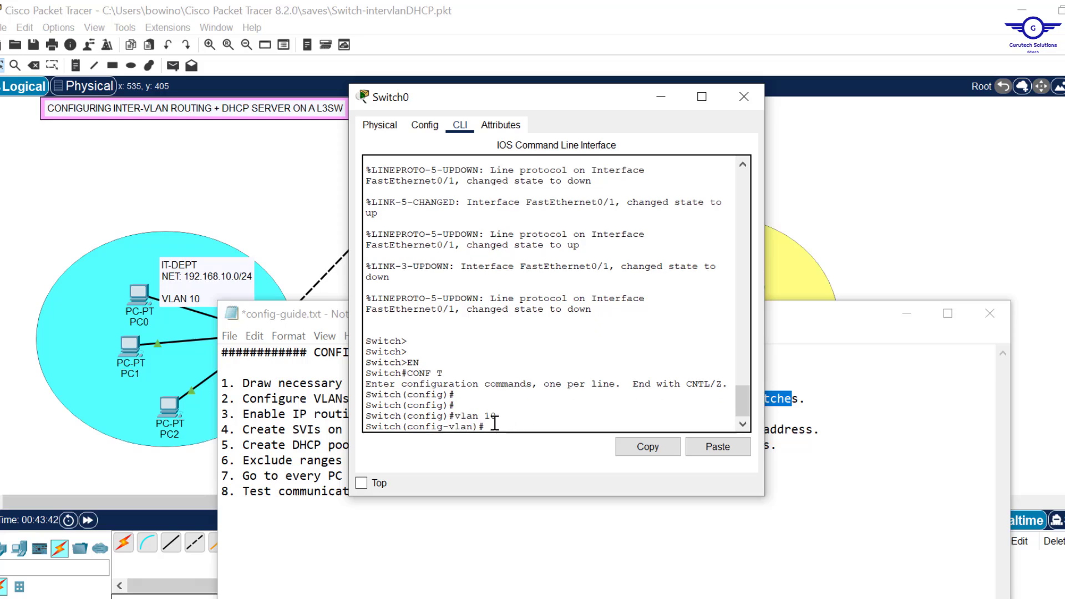
text(name IT)
key(Return)
key(Return)
key(Return)
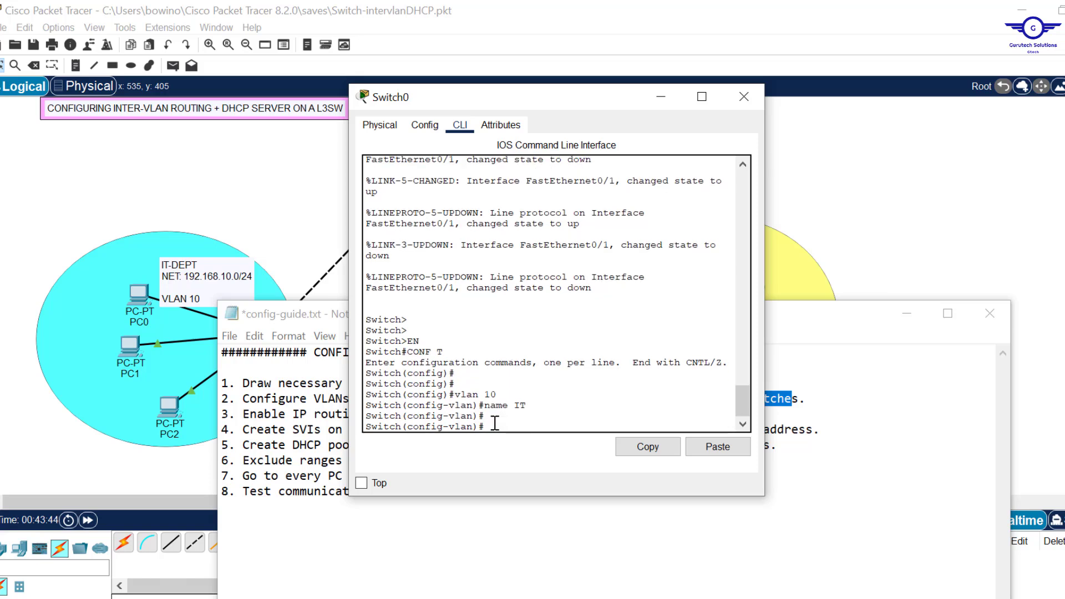
text(ex)
key(Return)
key(Return)
key(Return)
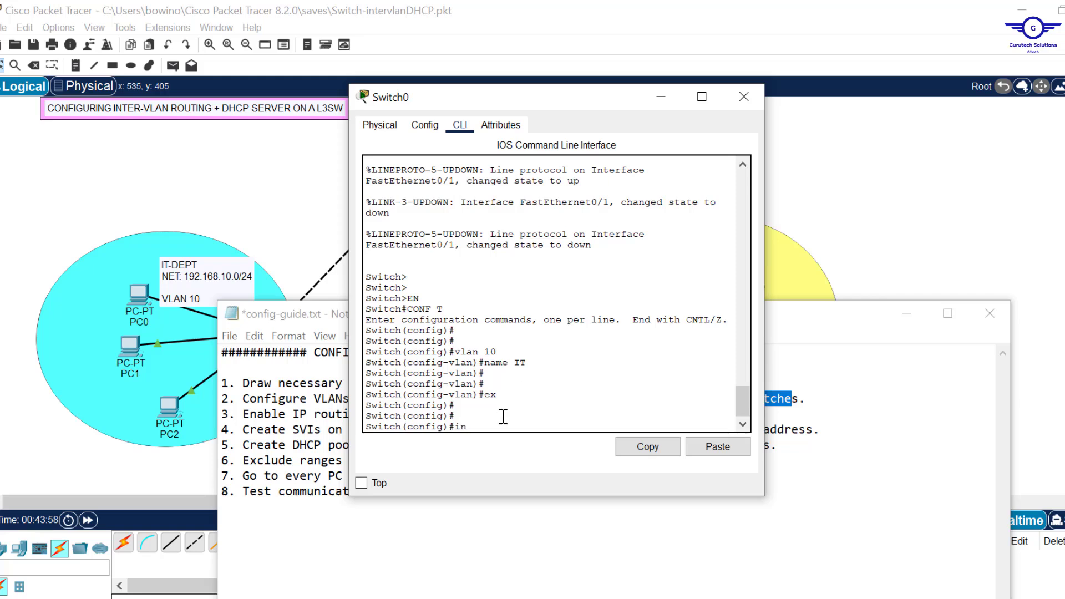
Set Switch0's interface range fa0/2-24 to switchport mode access
text(int range fa0.)
key(BackSpace)
text(/2-24)
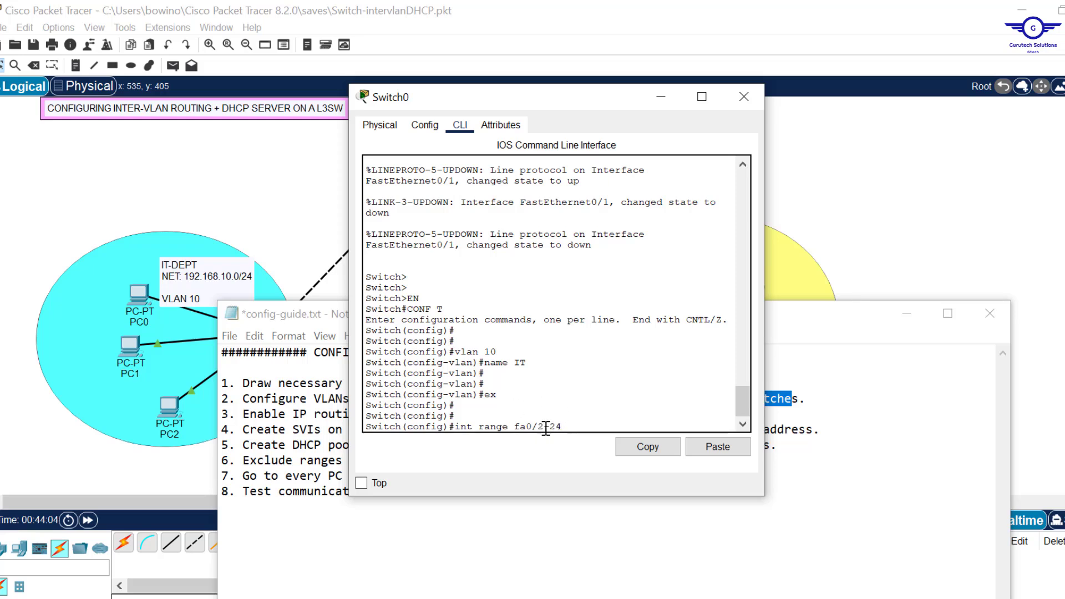
drag(545, 427, 521, 428)
click(573, 427)
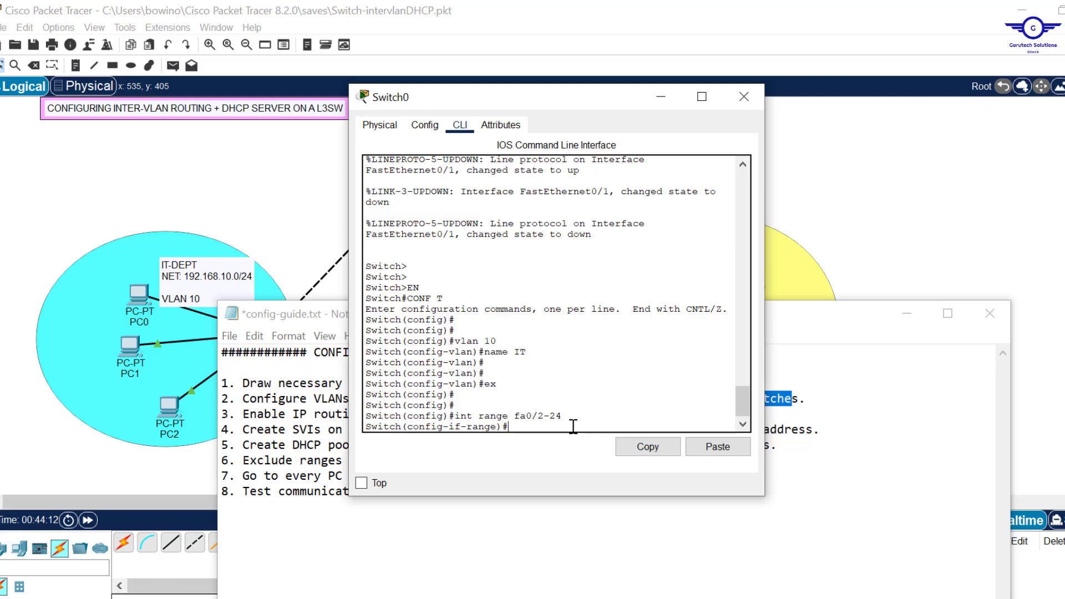
text(it)
key(Tab)
text(m)
key(Tab)
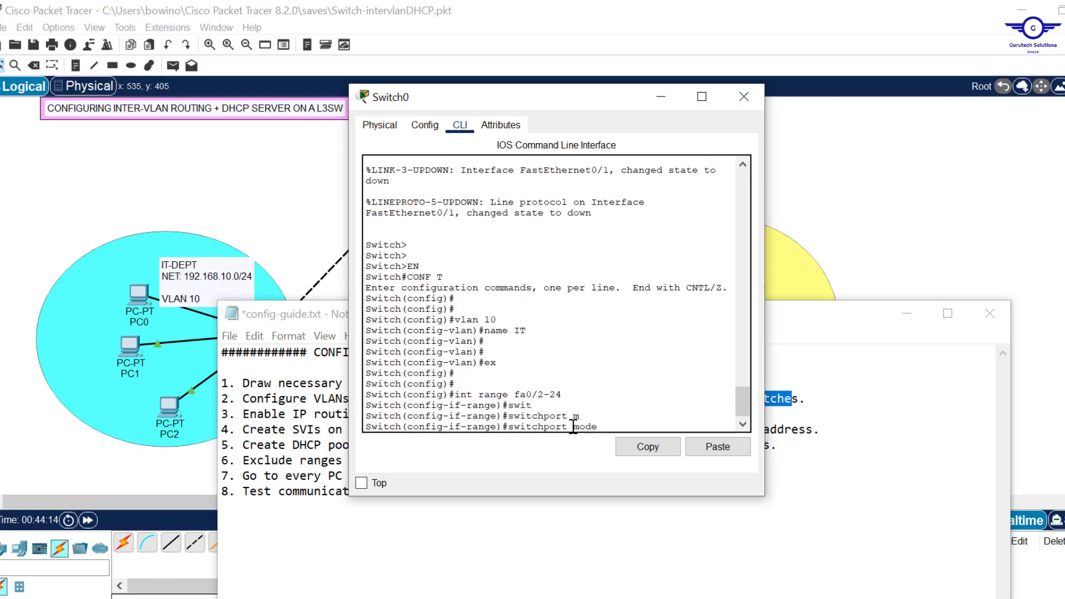
text(a)
key(Tab)
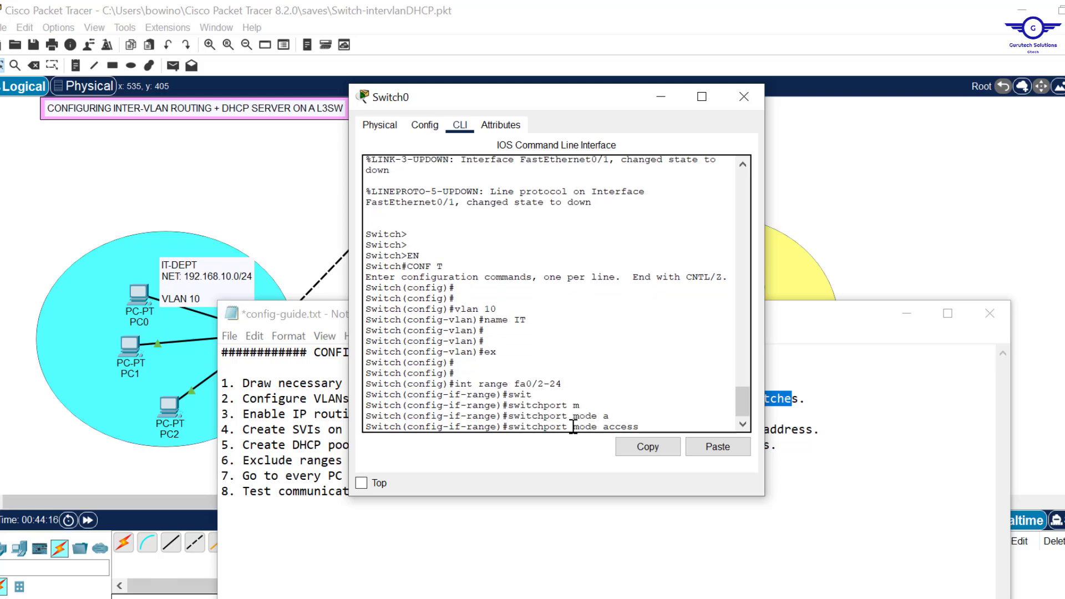
key(Return)
Assign the fa0/2-24 interface range to access VLAN 10 and exit interface configuration
text(sw)
key(Tab)
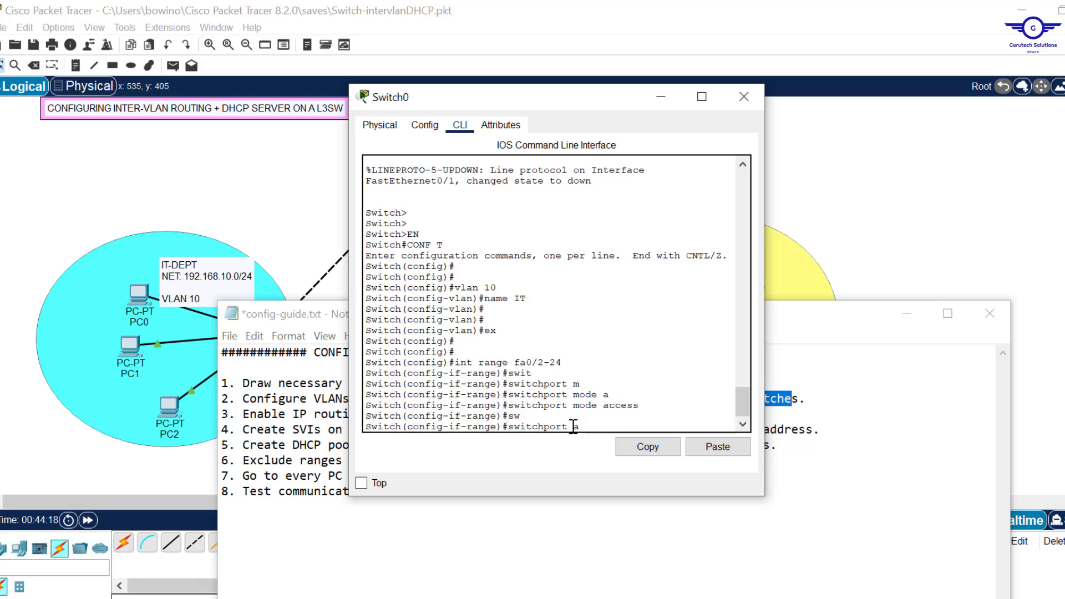
text(a)
key(Tab)
text(v)
key(Tab)
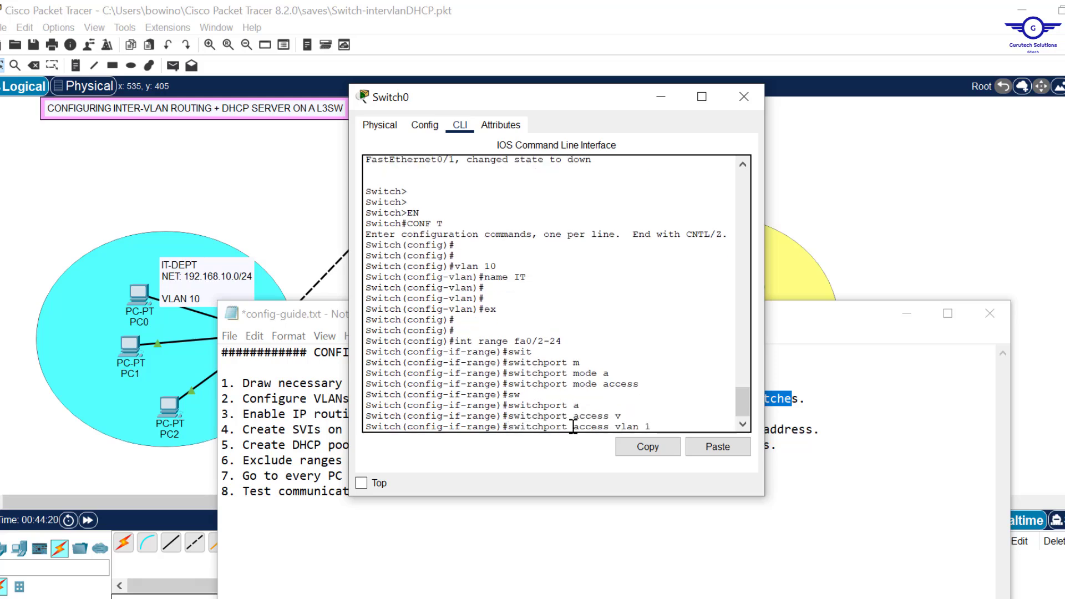
text(10)
key(Return)
text(exi)
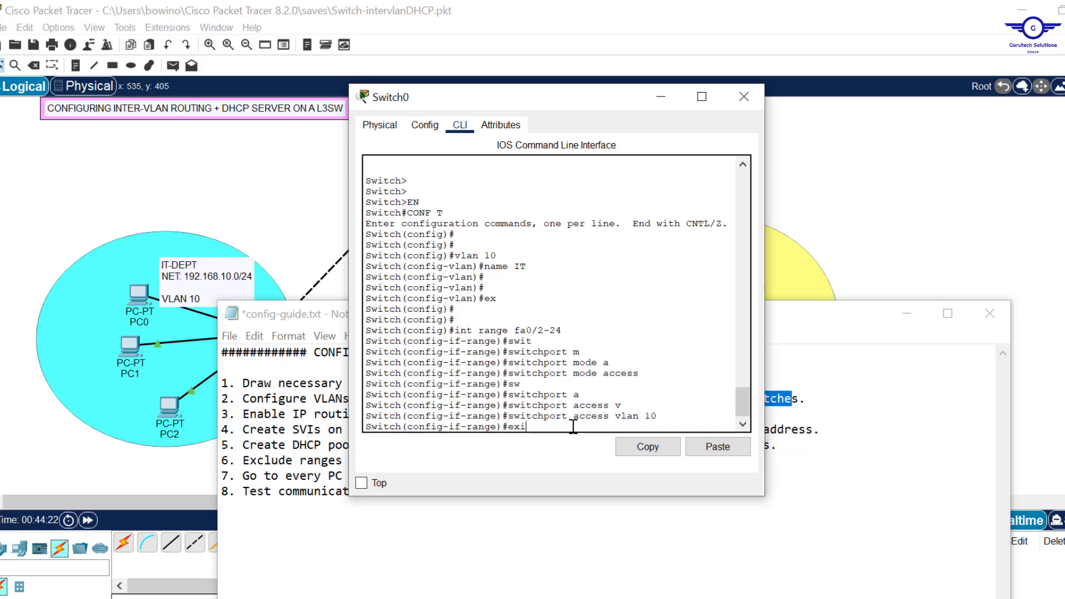
text(t)
key(Return)
key(Return)
key(Return)
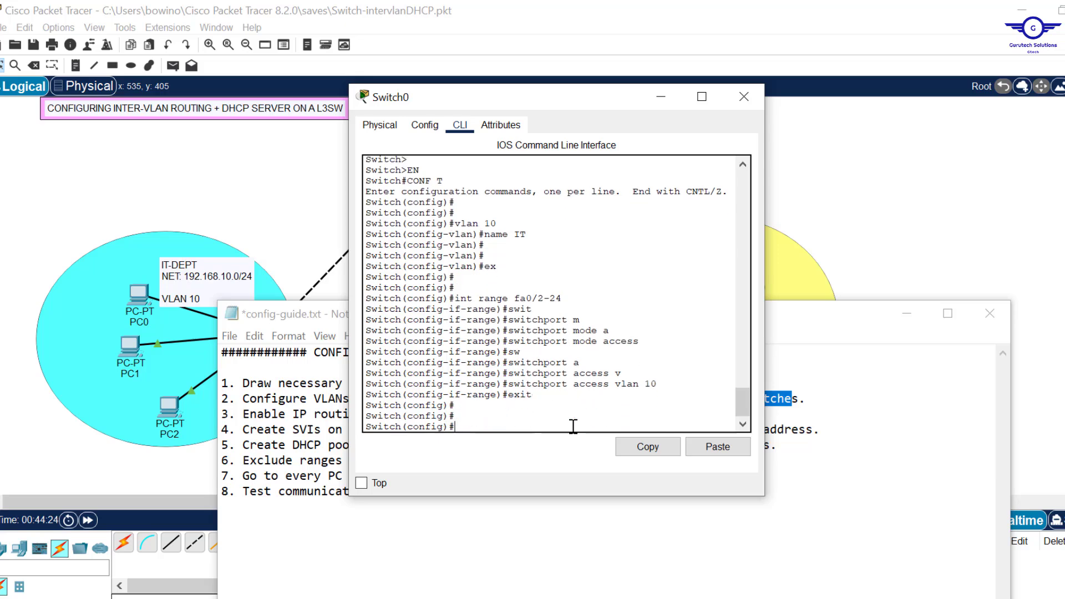
Switch to config-guide.txt in Notepad and review the instruction on configuring trunks between switches
click(325, 424)
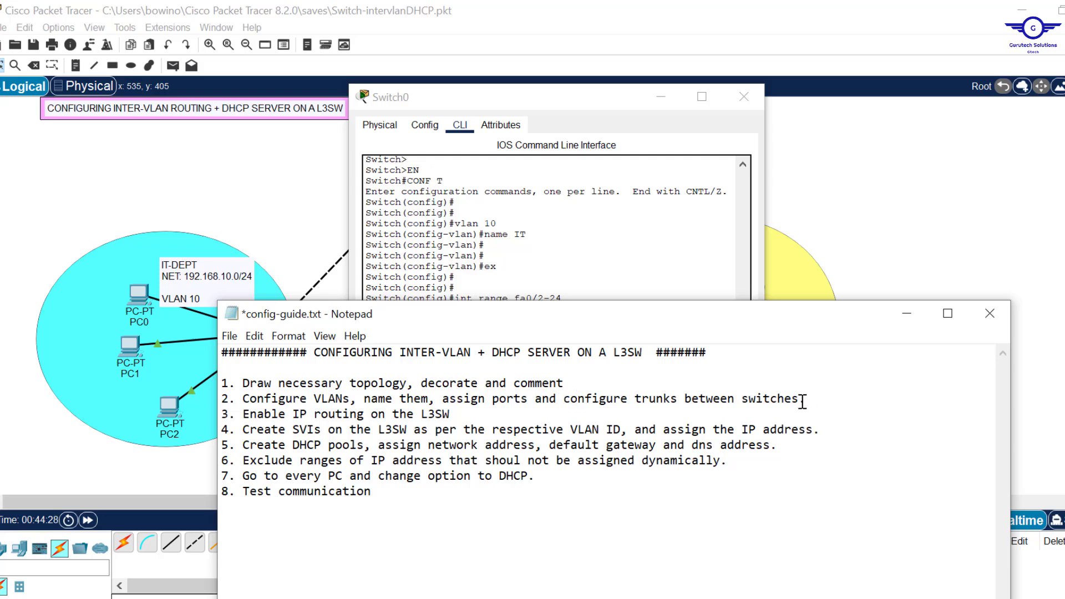
drag(807, 402, 564, 401)
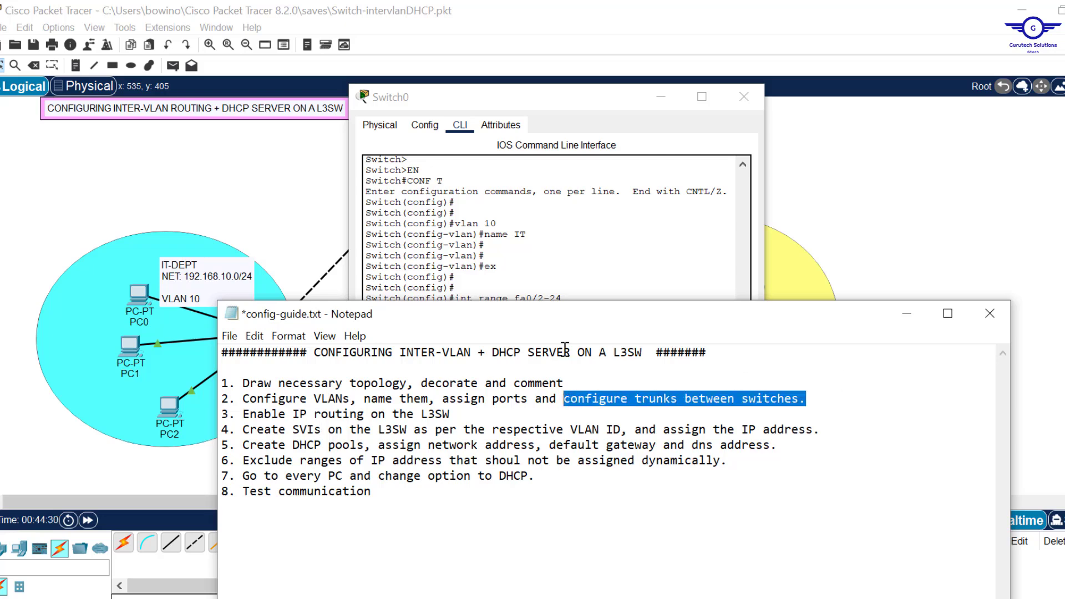
Return to Switch0's console in Packet Tracer and set interface fa0/1 to switchport mode trunk
click(551, 289)
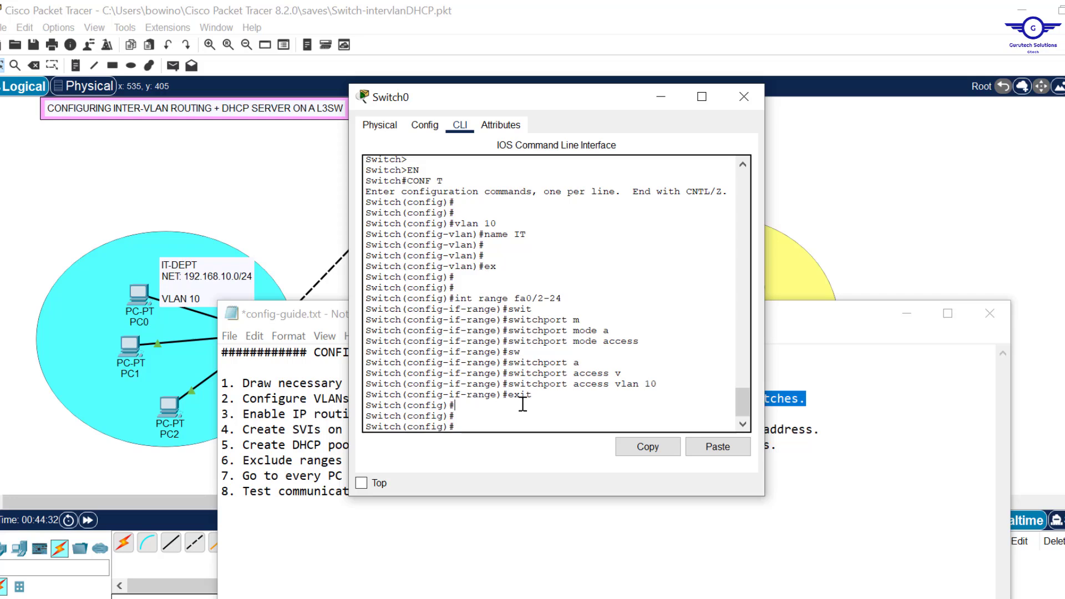
key(Return)
key(Return)
text(in)
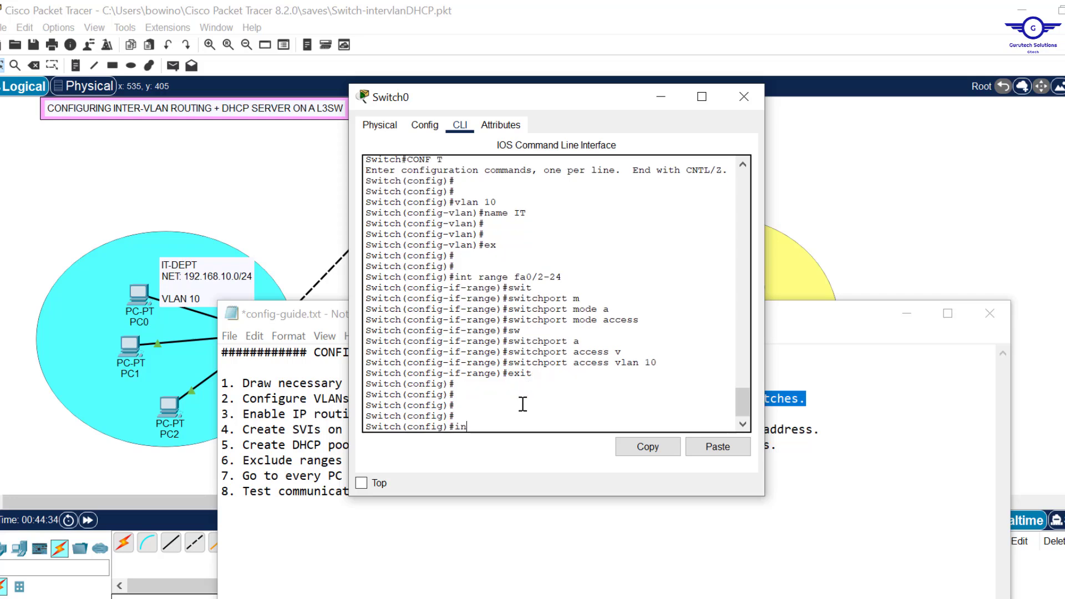
text(f)
text( fa0/1)
key(Return)
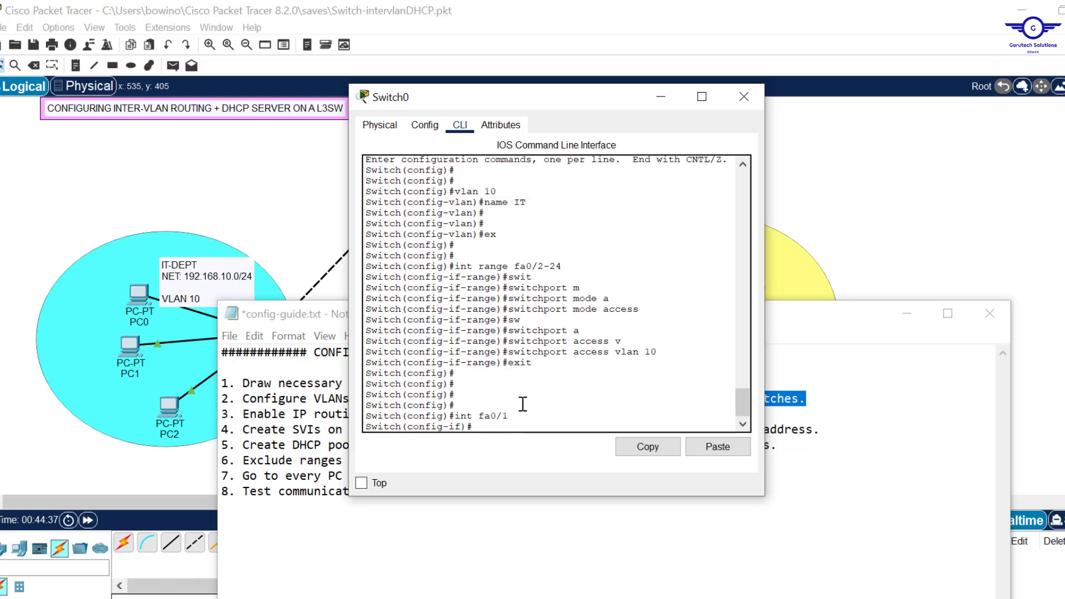
text(swit)
key(Tab)
text(m)
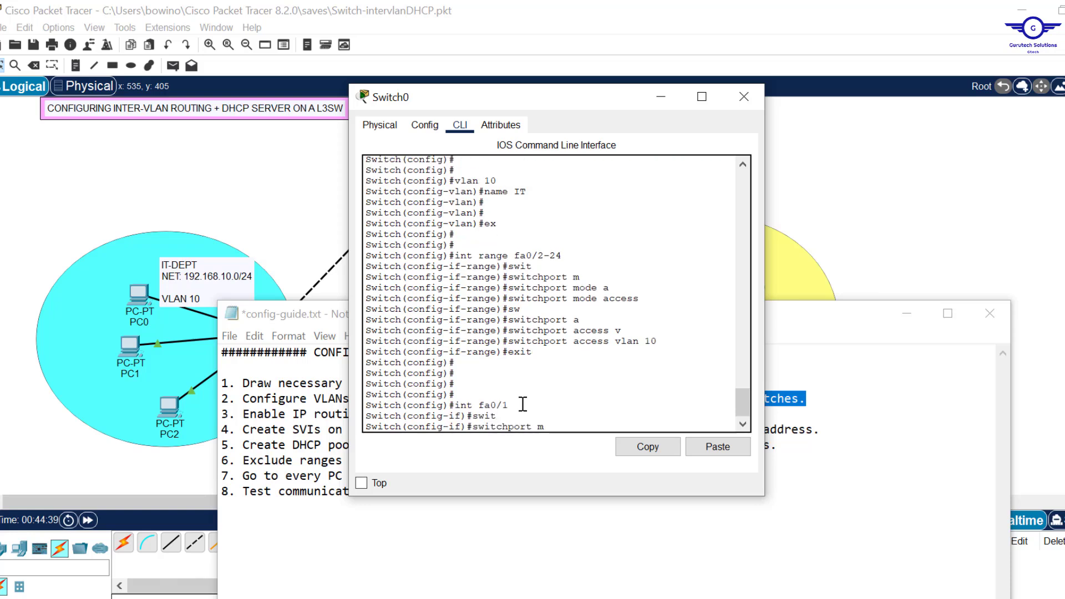
key(Tab)
text(tr)
key(Tab)
key(Return)
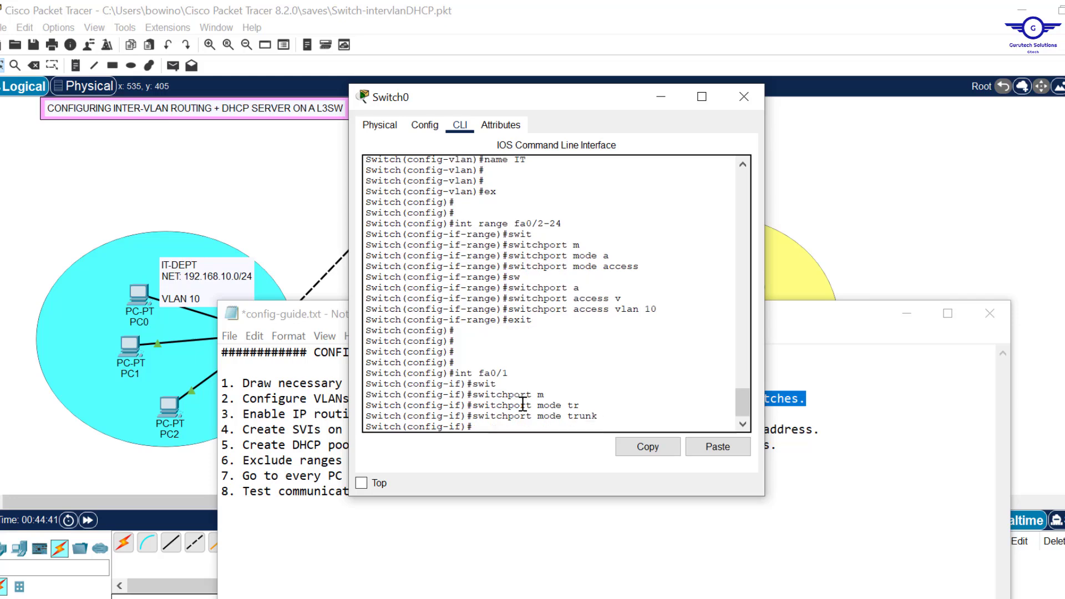
Exit Switch0's fa0/1 interface configuration and close its window to return to the topology
key(Return)
key(Return)
key(Return)
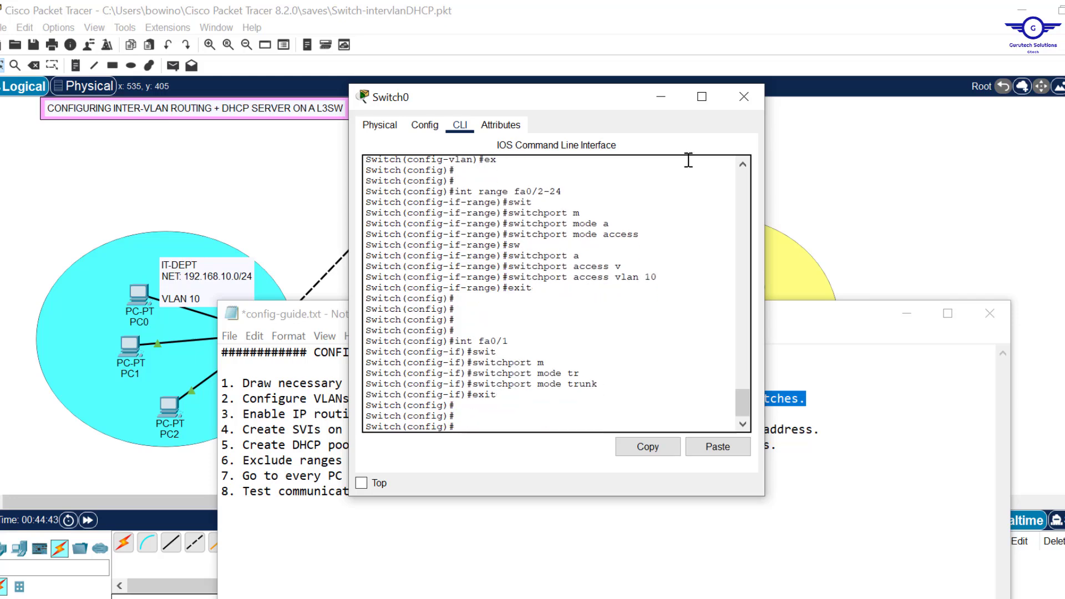
click(744, 97)
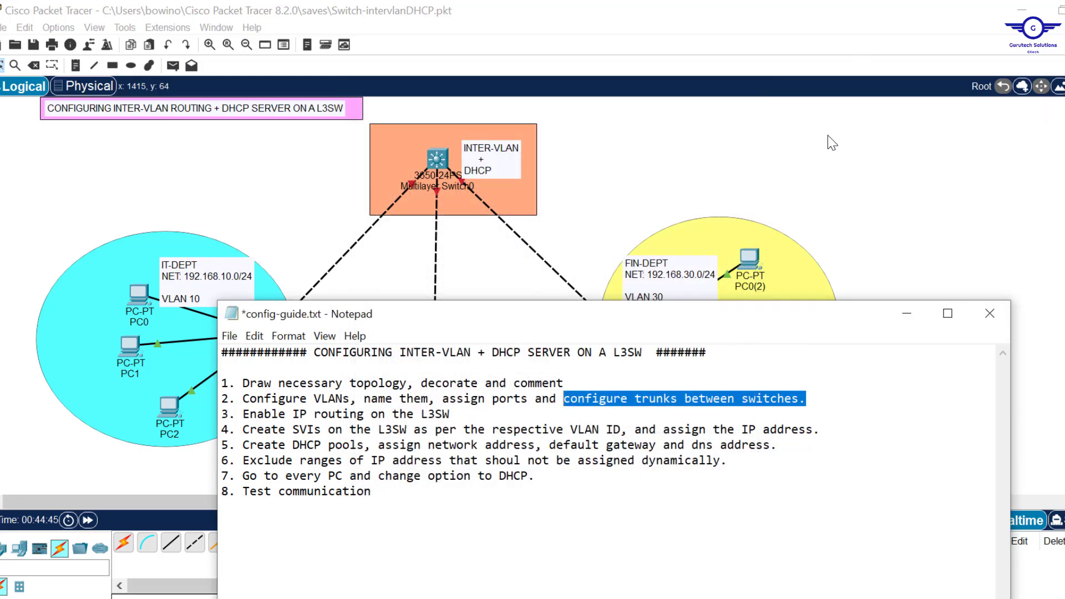
click(828, 135)
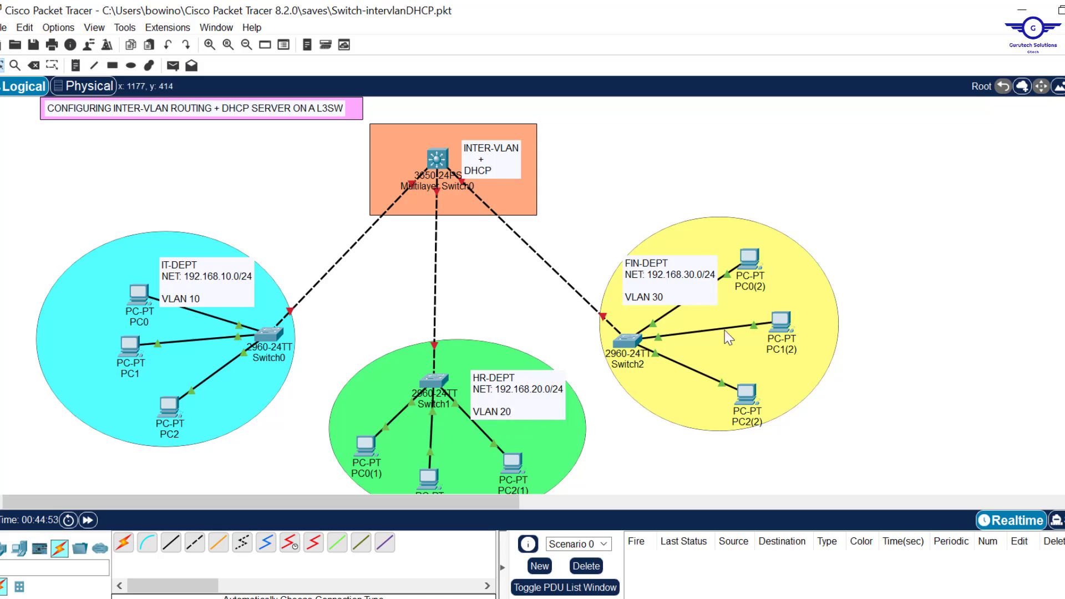
On Switch1, set the interface range fa0/2-24 to switchport mode access and assign it to VLAN 20
click(430, 383)
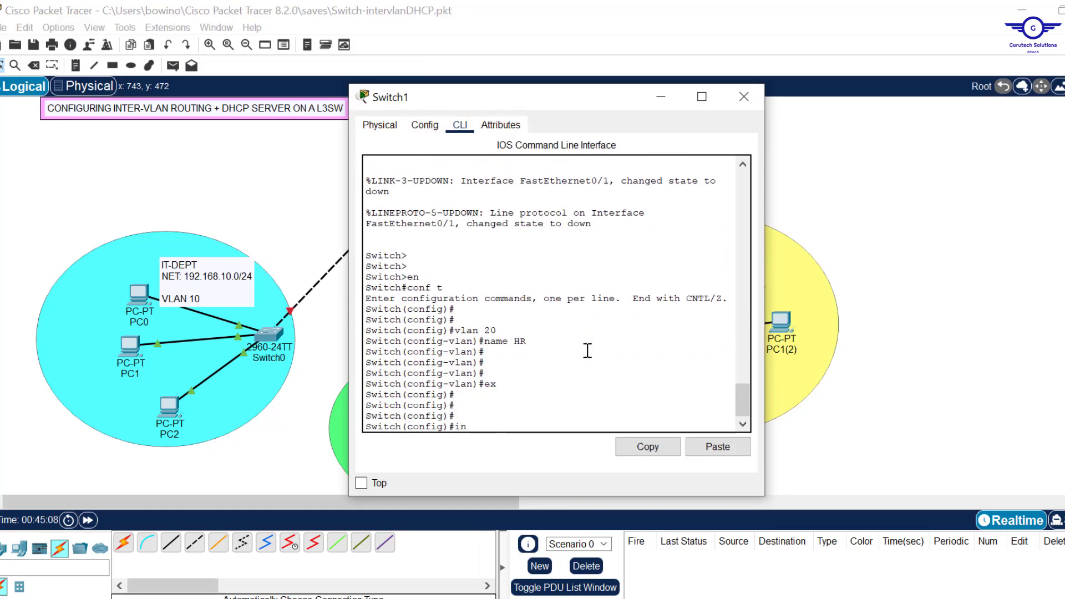
text(t fa0/2-24)
key(Return)
text(int range fa0/2-24)
key(Return)
text(switchport mode access)
key(Return)
text(switchport access vlan 20)
key(Return)
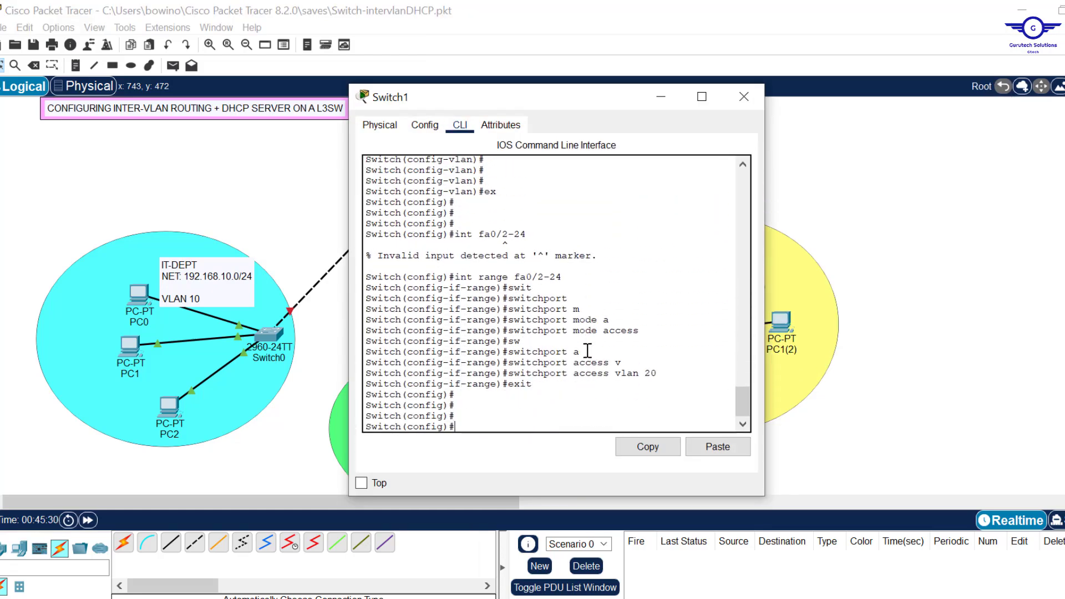
Set Switch1's interface fa0/1 to switchport mode trunk, exit interface configuration and close the switch window
text(int fa0/1)
key(Return)
text(switchport mode trunk)
key(Return)
text(exit)
key(Return)
key(Return)
key(Return)
key(Return)
click(744, 96)
Create VLAN 30 on Switch2, name it FIN, and exit back to global configuration mode
click(629, 347)
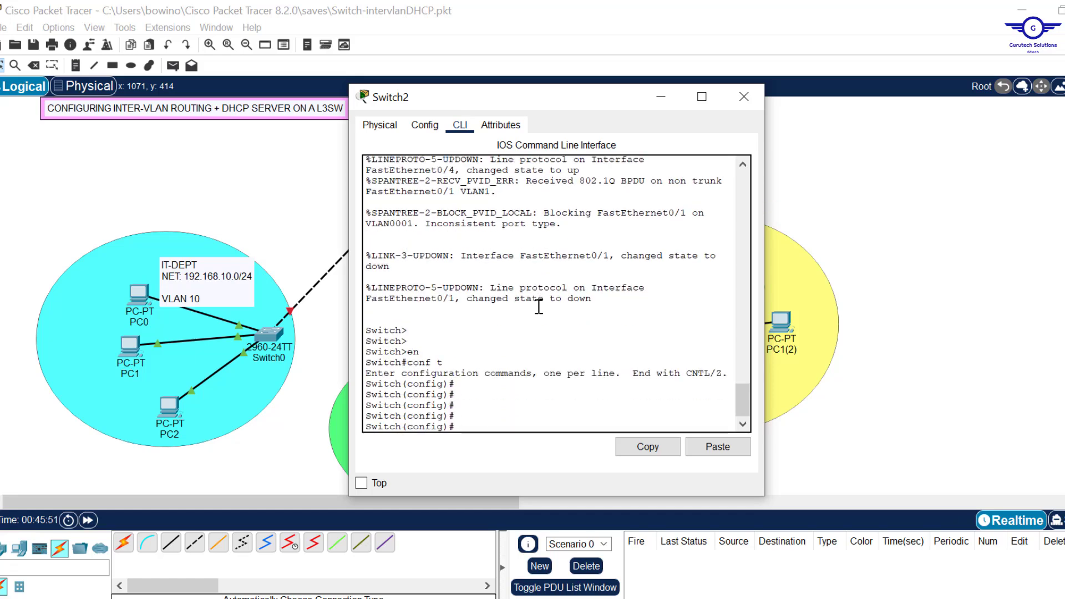
text(vlan 30)
key(Return)
text(name FIN)
key(Return)
text(ex)
key(Return)
key(Return)
key(Return)
Set Switch2's interface range fa0/2-24 to access mode in VLAN 30 and exit interface configuration
text(int range fa0/2-24)
key(Return)
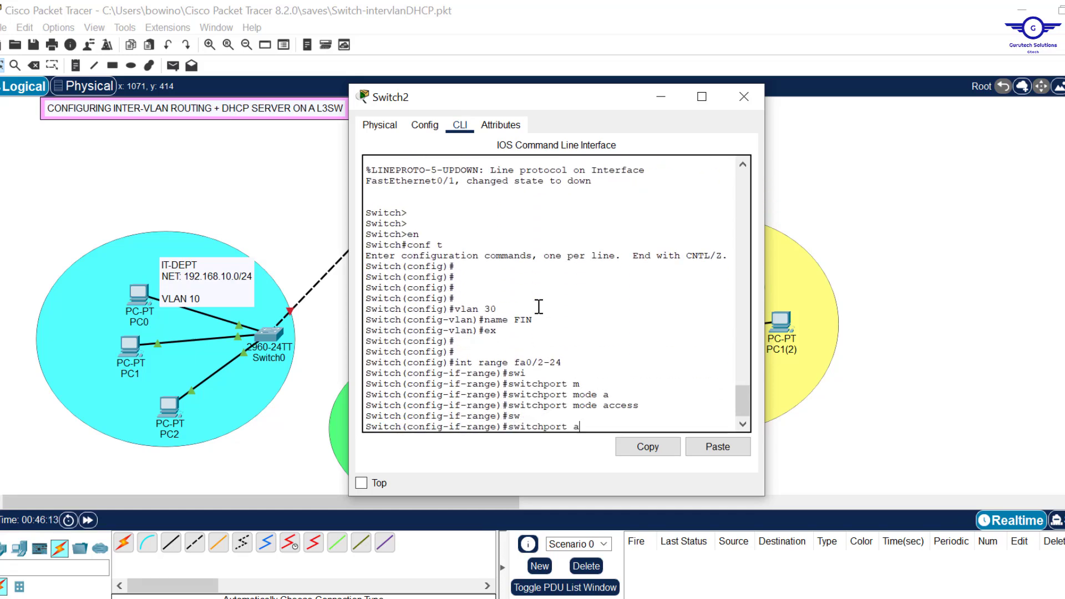
text(ccess vlan 30)
key(Return)
text(exit)
key(Return)
key(Return)
key(Return)
key(Return)
Set Switch2's interface fa0/1 to switchport mode trunk and save the configuration with do wr
text(int fa0/1)
key(Return)
text(switchport mode trunk   exit    do)
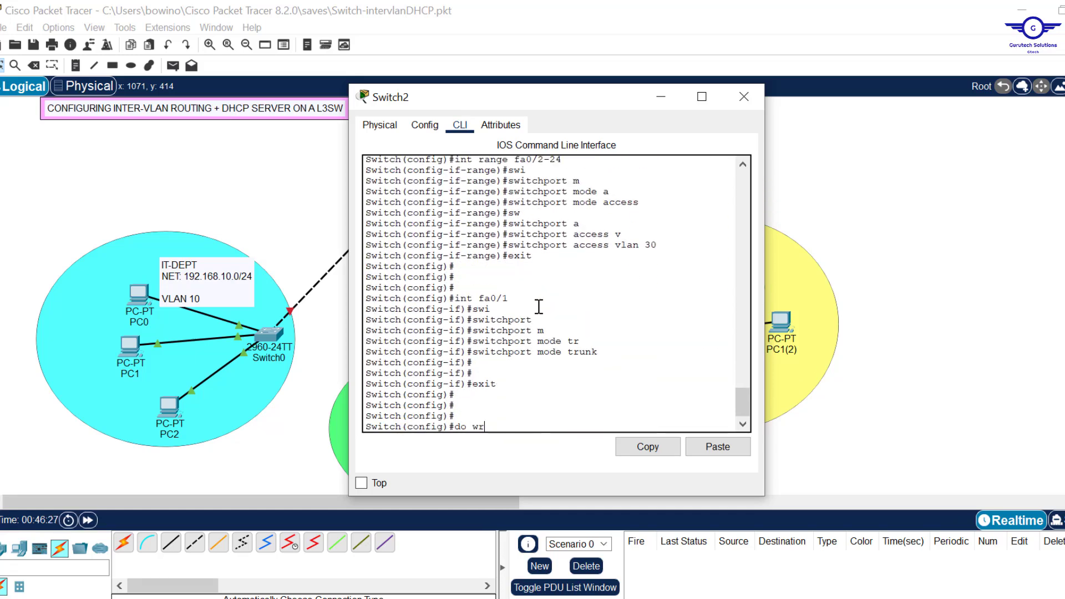
text( wr)
key(Return)
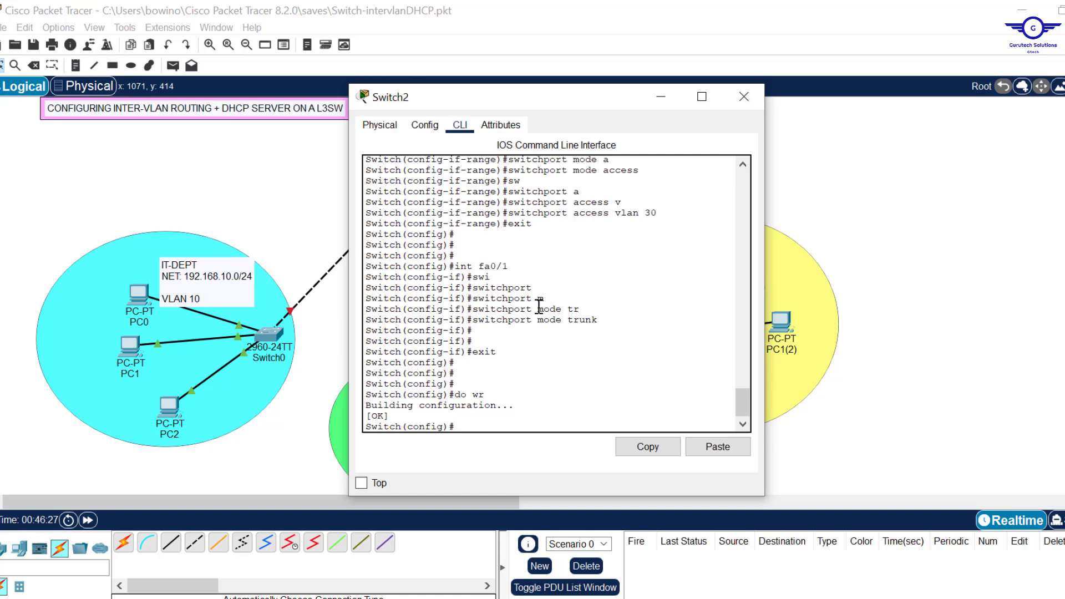
click(743, 99)
Switch to config-guide.txt in Notepad and review instruction 2 on VLANs, port assignment and trunks
key(alt+Tab)
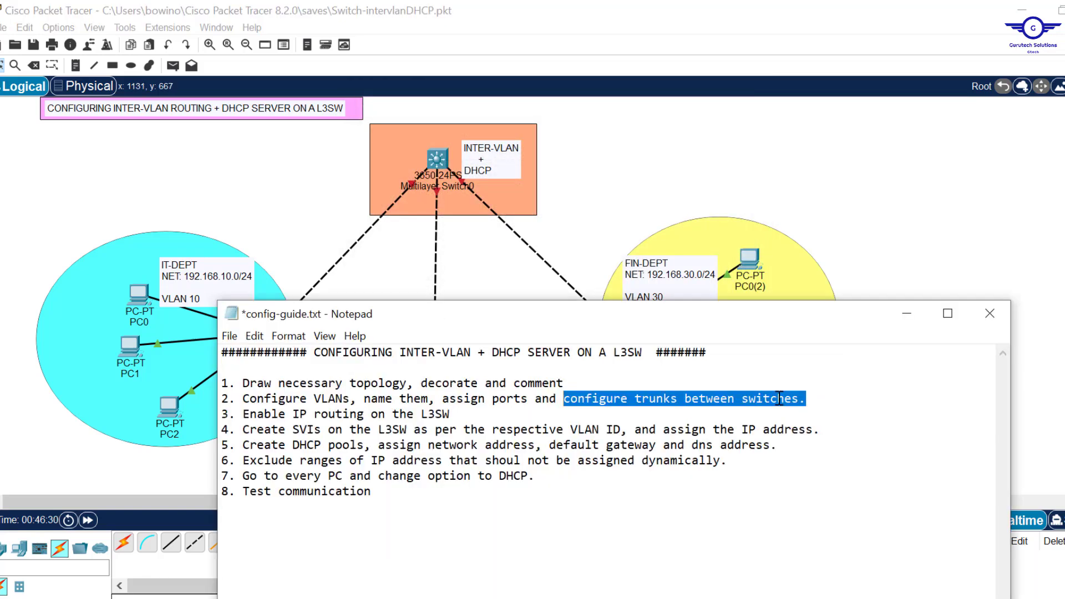
click(821, 400)
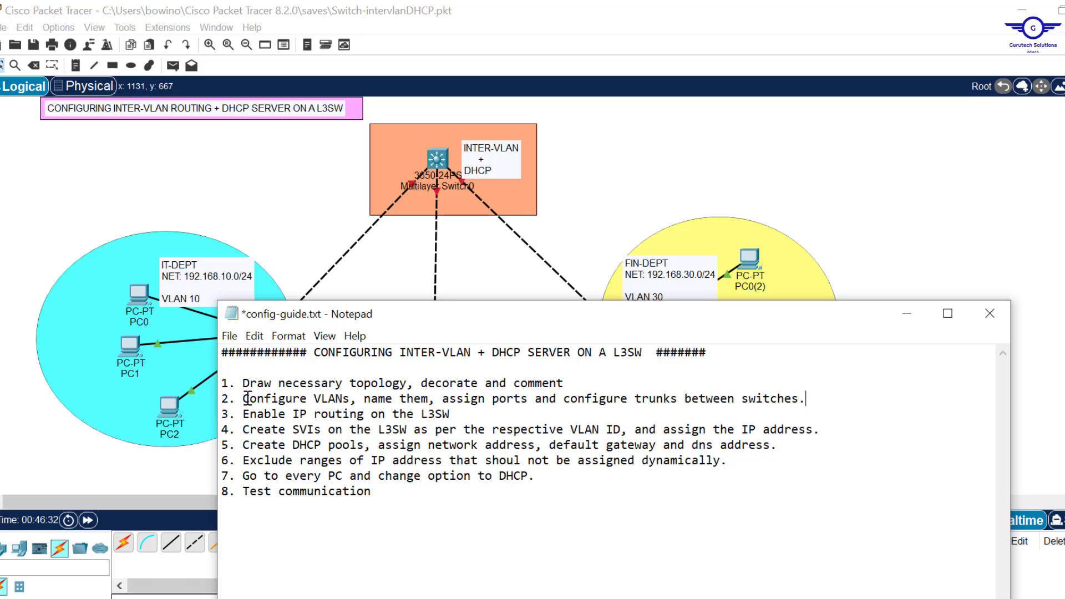
drag(248, 399, 835, 398)
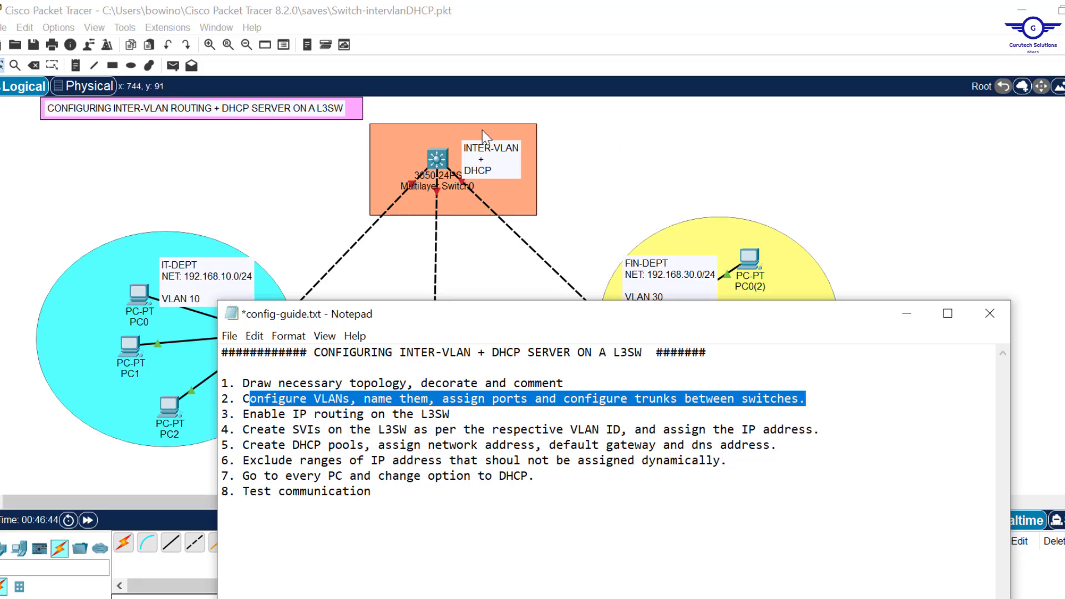
Switch back to the Packet Tracer topology and examine the multilayer switch in the INTER-VLAN + DHCP area
click(590, 171)
drag(354, 126, 575, 223)
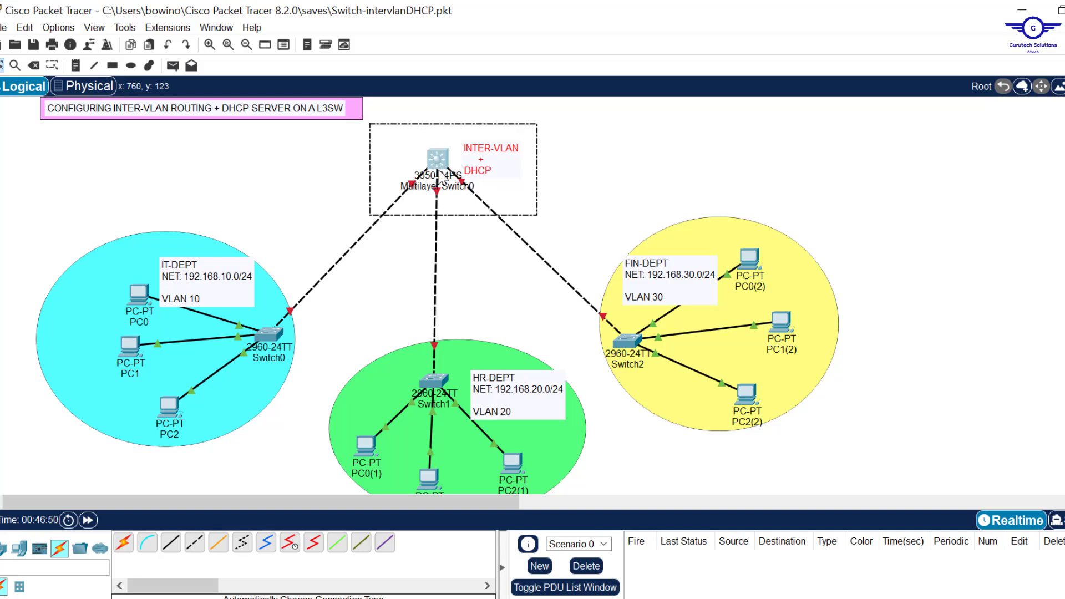
mouse_move(442, 179)
click(648, 182)
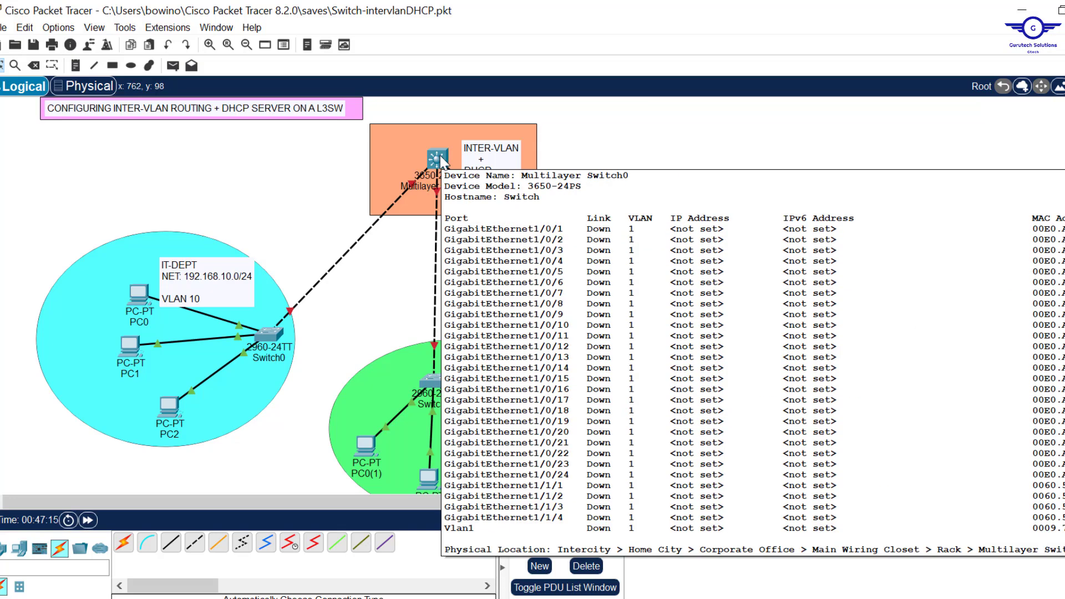
Install an AC-POWER-SUPPLY module in the first empty power slot of Multilayer Switch0 and close its window
click(438, 160)
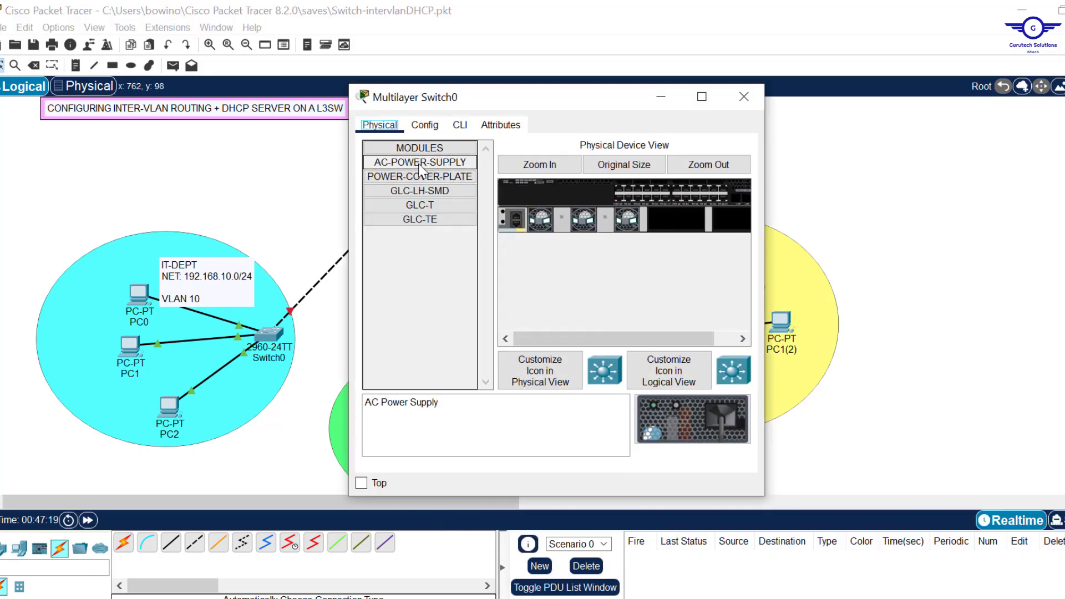
drag(427, 166, 678, 221)
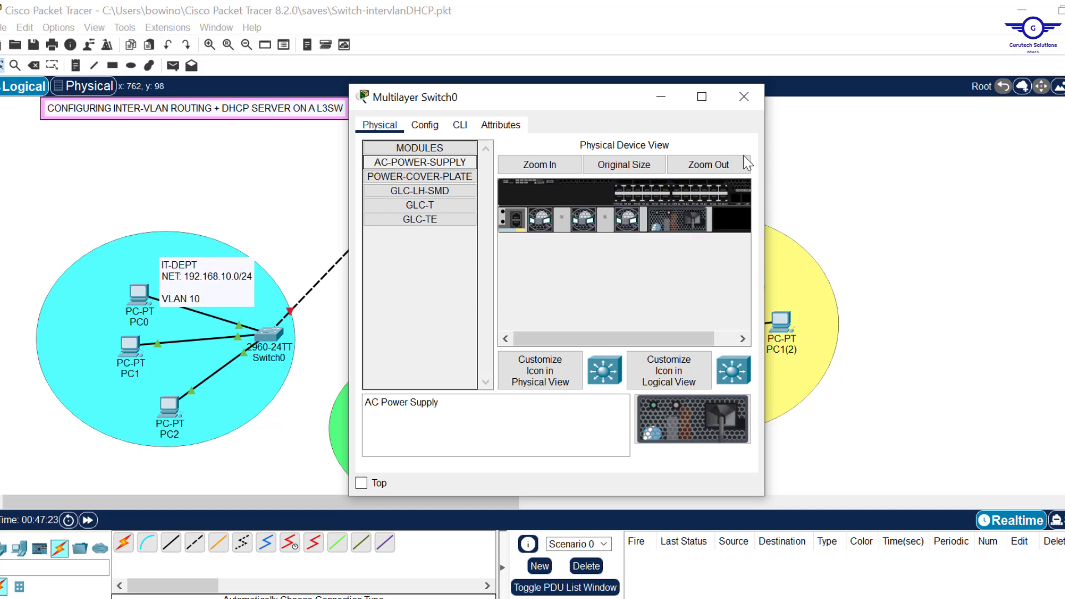
click(744, 97)
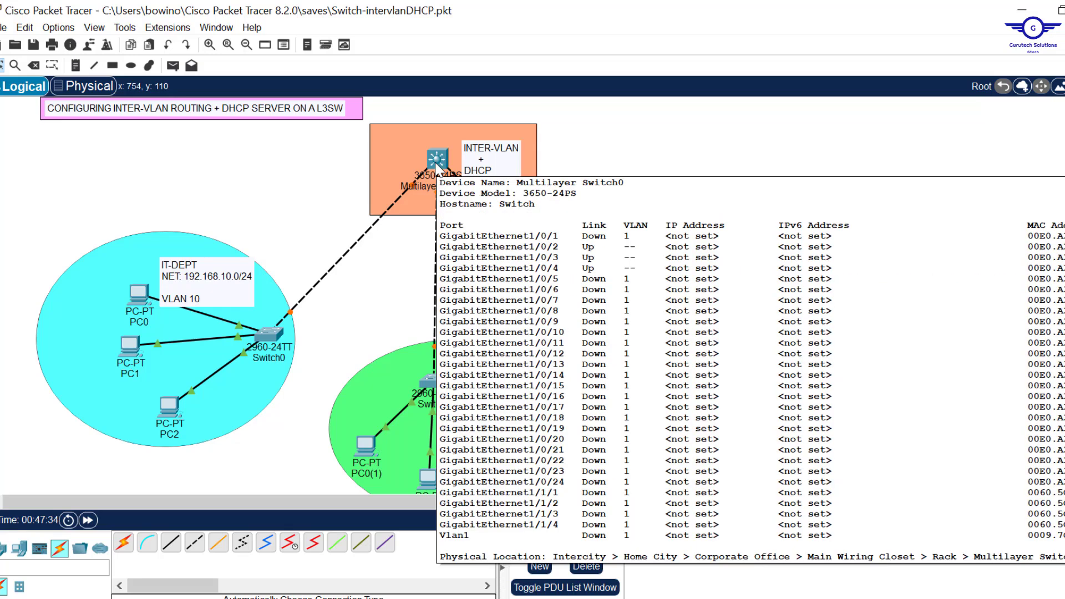
Open Multilayer Switch0's command line and answer no to the initial configuration dialog to reach the Switch> prompt
click(435, 161)
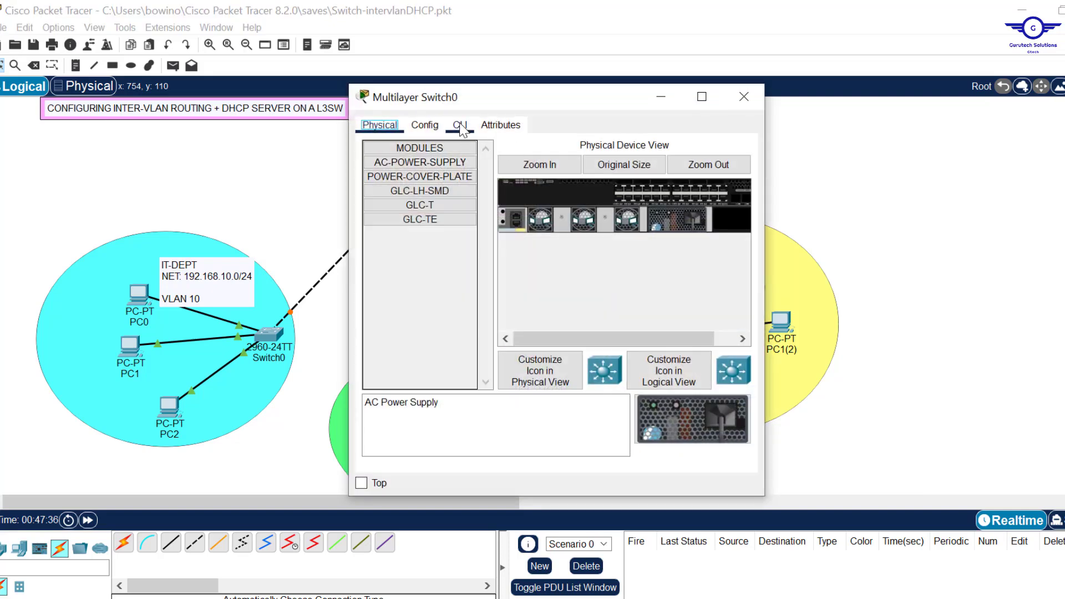
click(460, 125)
key(Return)
key(Return)
key(Return)
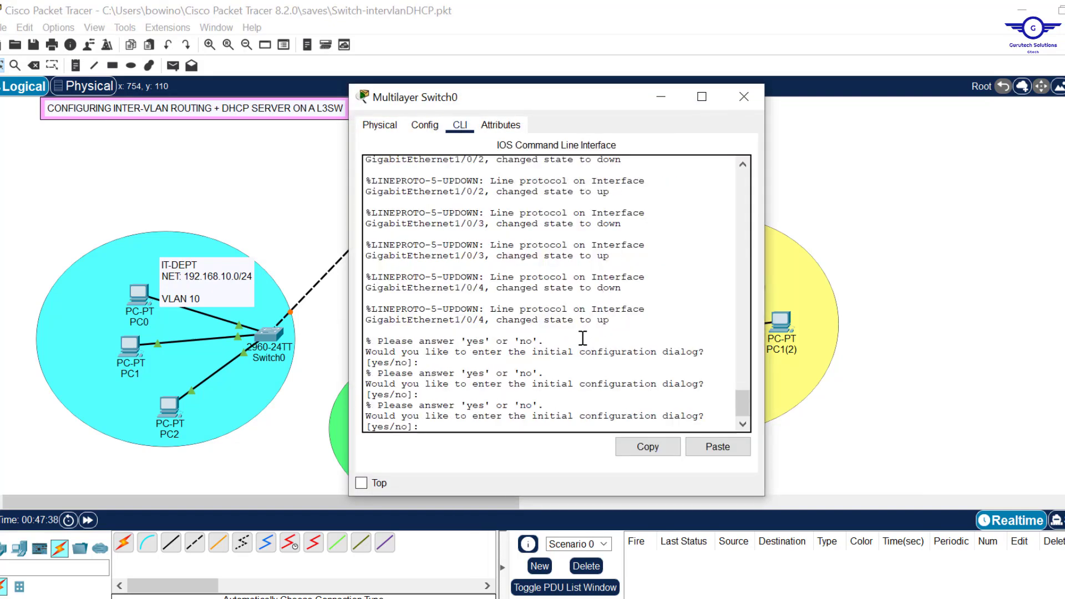
text(no)
key(Return)
key(Return)
key(Return)
key(Return)
key(Return)
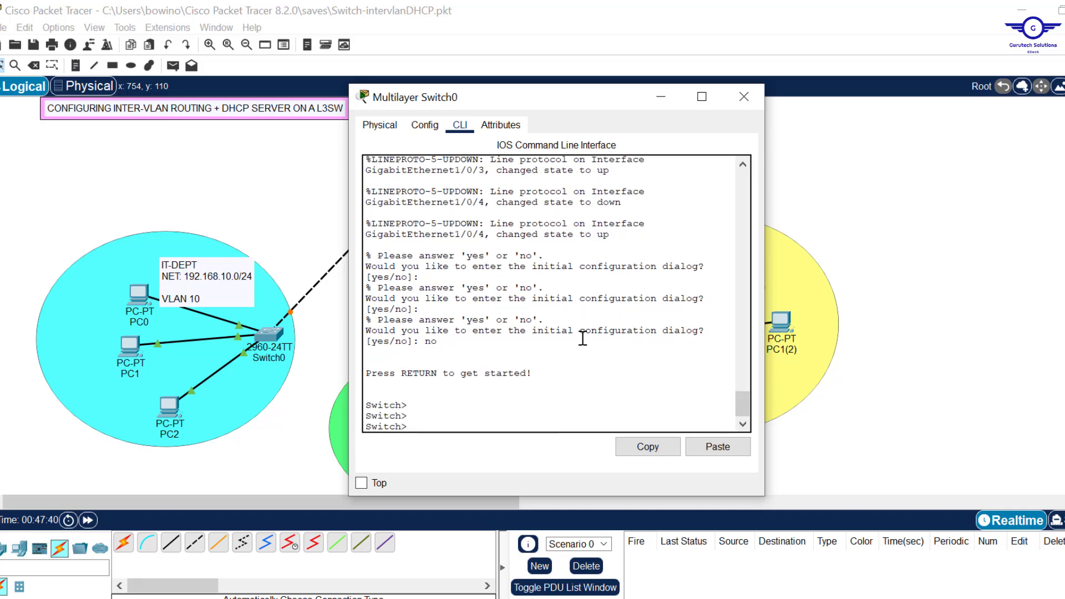
Switch to config-guide.txt in Notepad and review the assign ports part of instruction 2
key(alt+Tab)
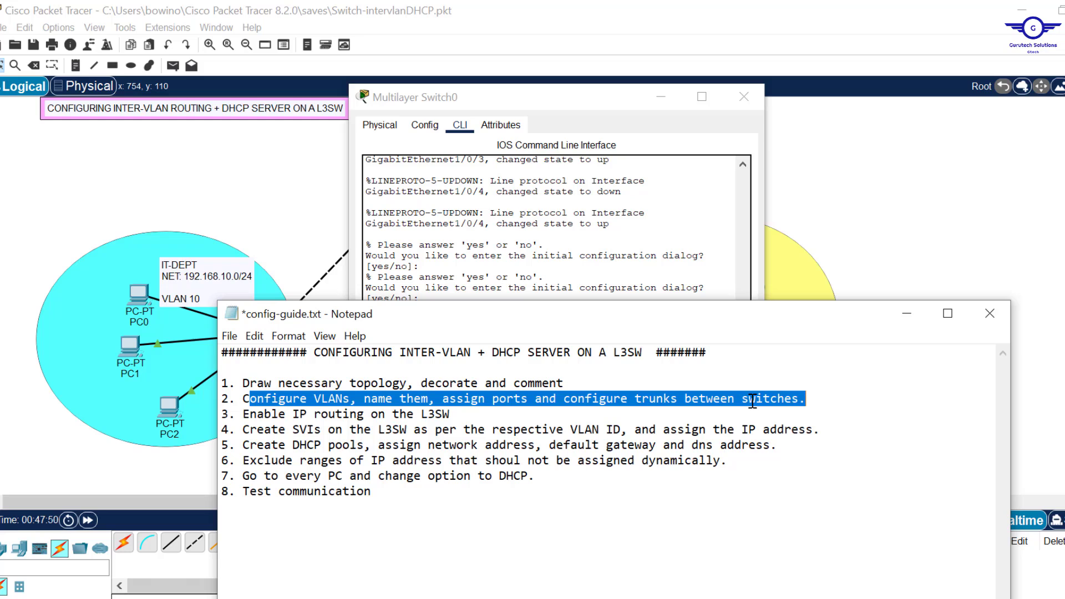
click(534, 400)
drag(534, 399, 442, 399)
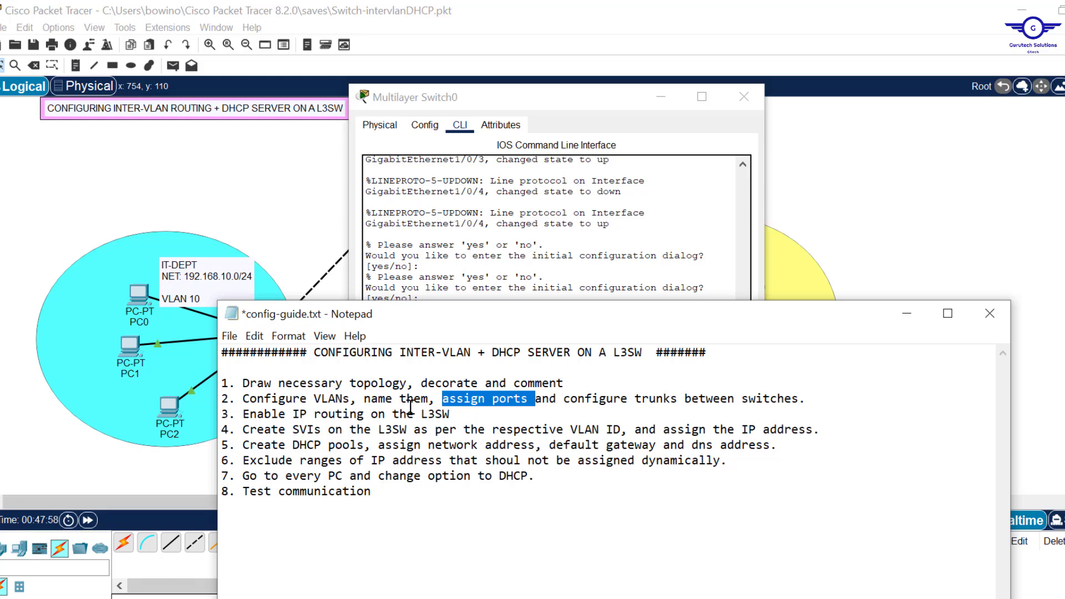
Return to Multilayer Switch0's console in Packet Tracer and enter global configuration mode from privileged mode
click(523, 256)
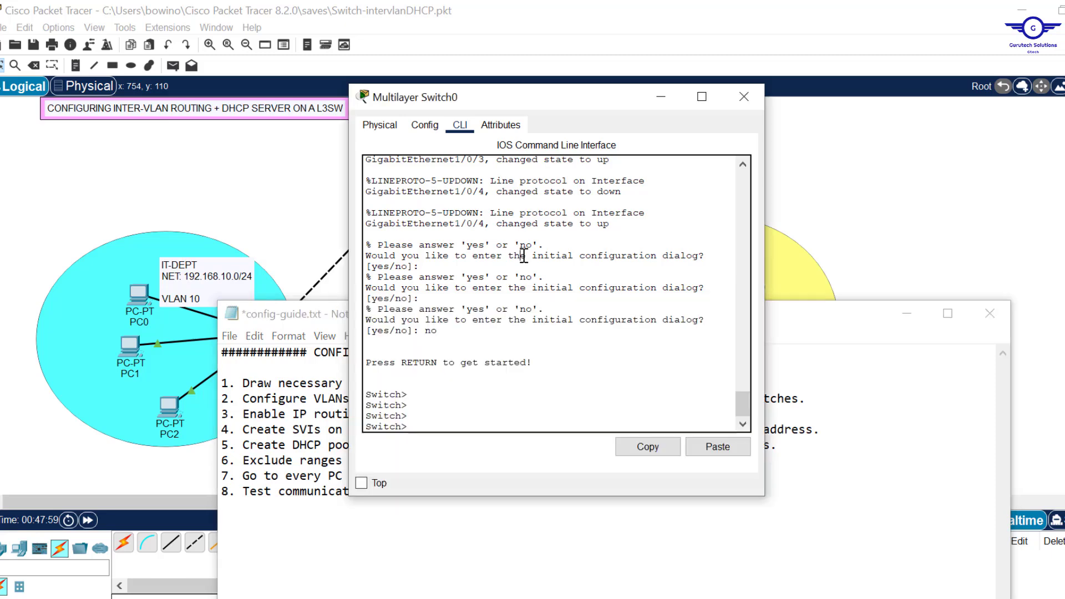
key(Return)
key(Return)
text(en)
key(Return)
text(ch#c)
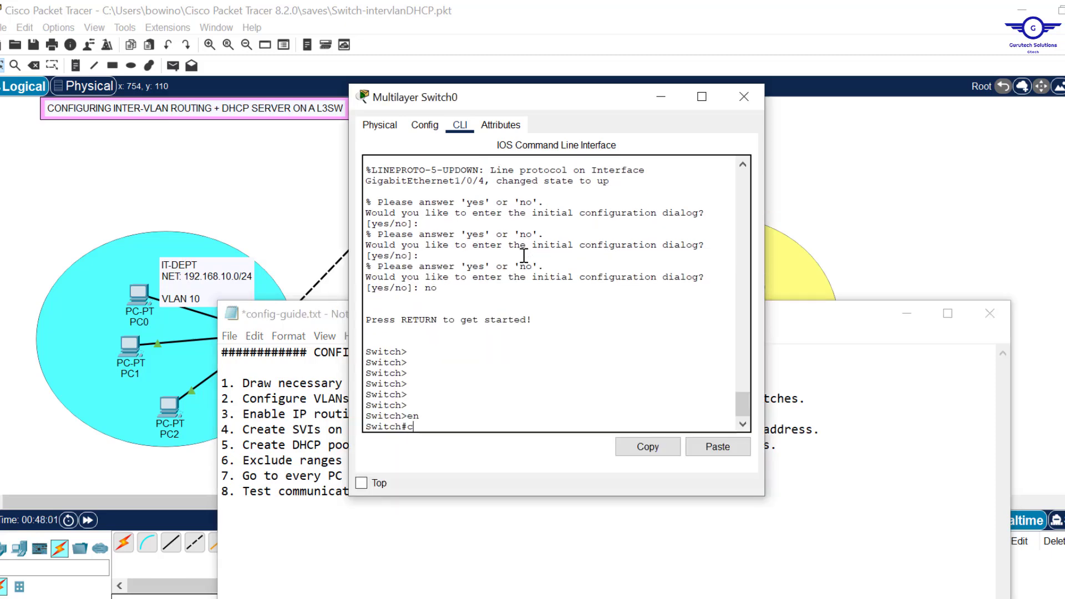
text(onf t)
key(Return)
key(Return)
key(Return)
key(Return)
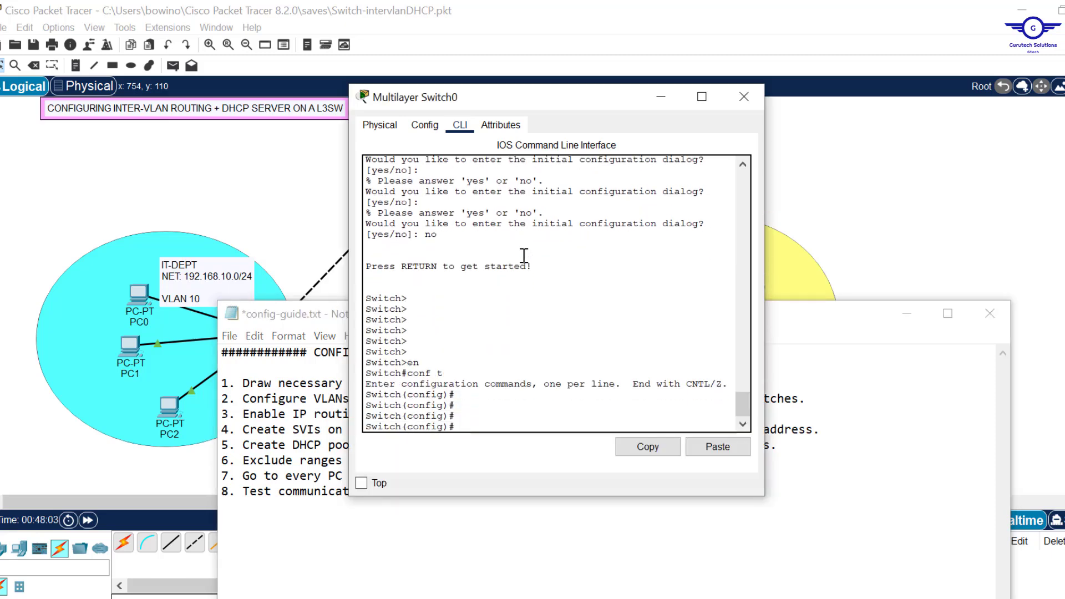
Create VLAN 10 on Multilayer Switch0 and name it IT
text(vlan 10)
key(Return)
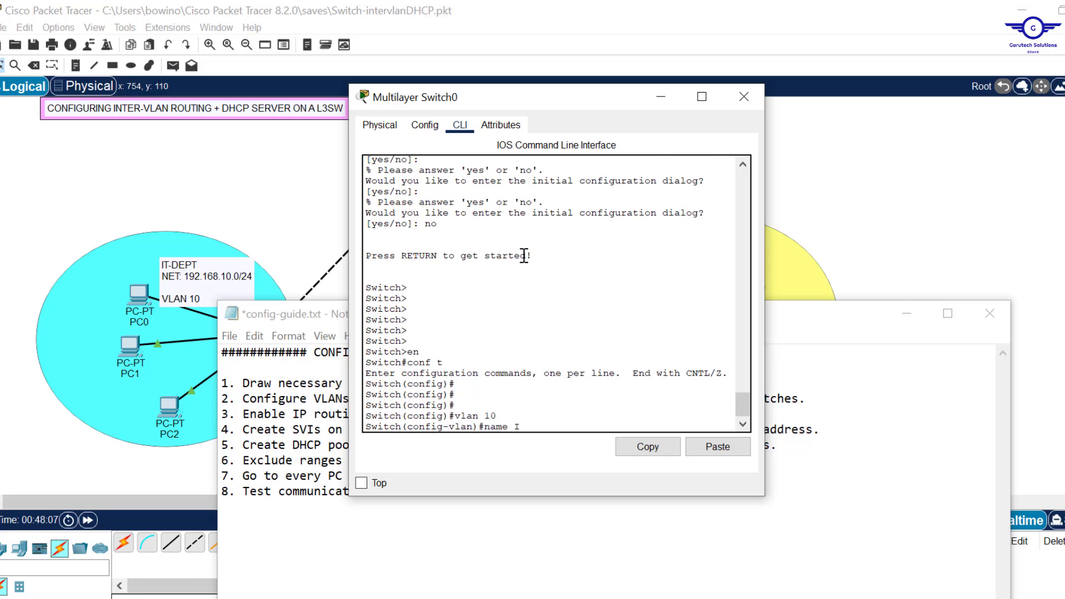
text(name IT)
key(Return)
key(Return)
key(Return)
Create VLAN 20 on Multilayer Switch0 and name it HR
key(Up)
key(Up)
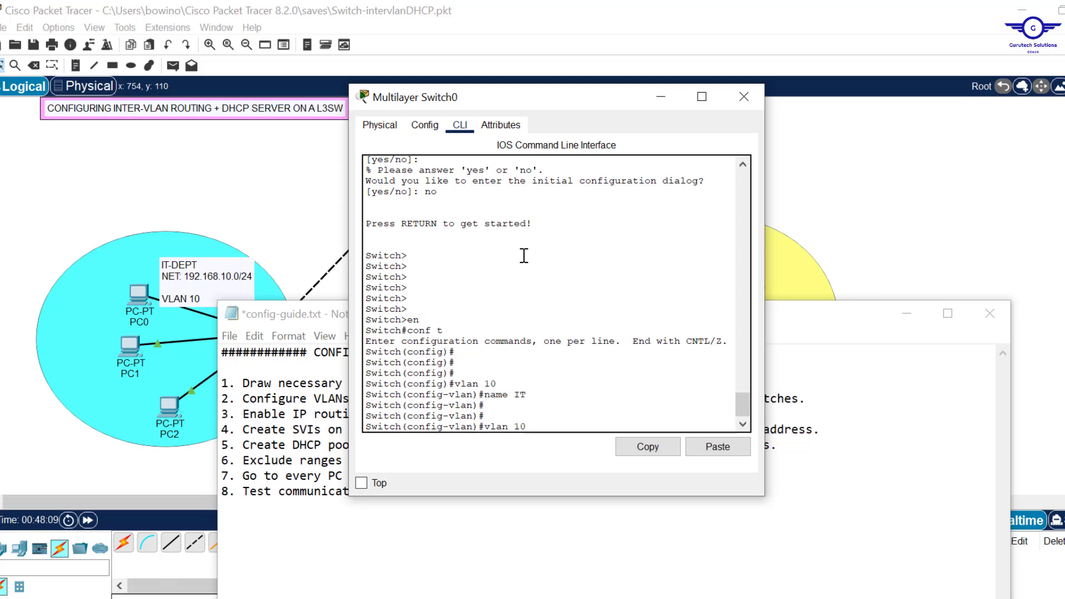
text(2)
key(Return)
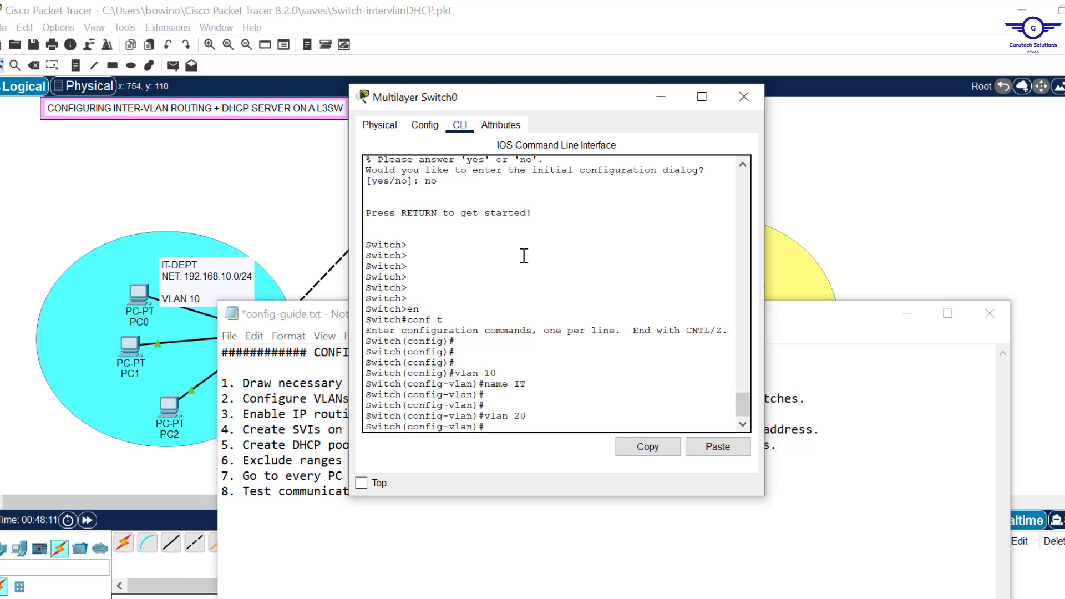
key(Up)
key(Up)
key(Return)
key(Return)
key(Return)
key(Return)
Create VLAN 30 on Multilayer Switch0, name it FIN, and return to global configuration mode
key(Up)
key(Up)
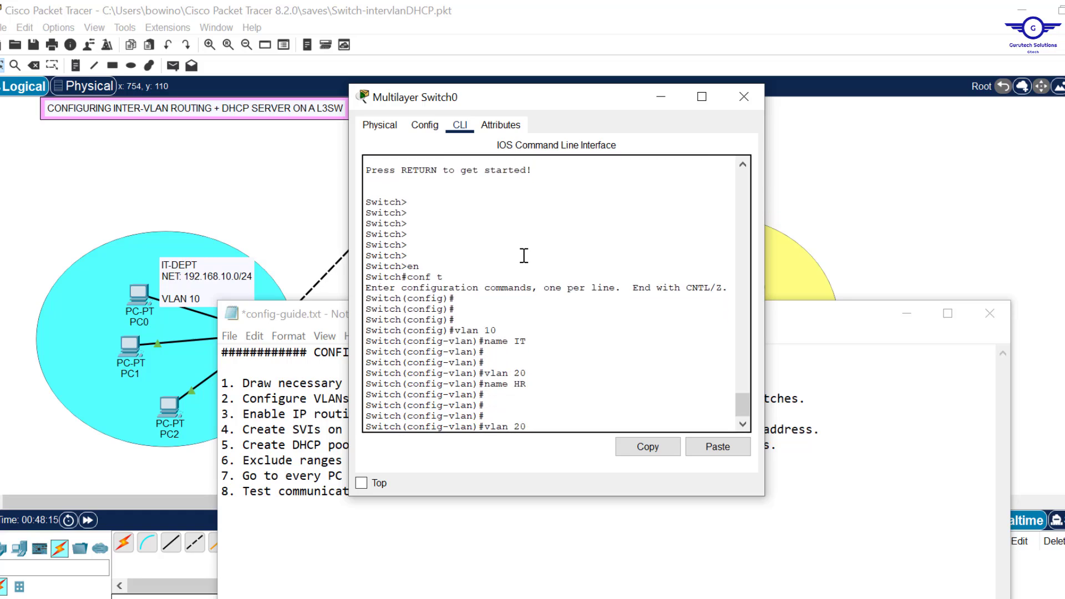
text(3)
key(Return)
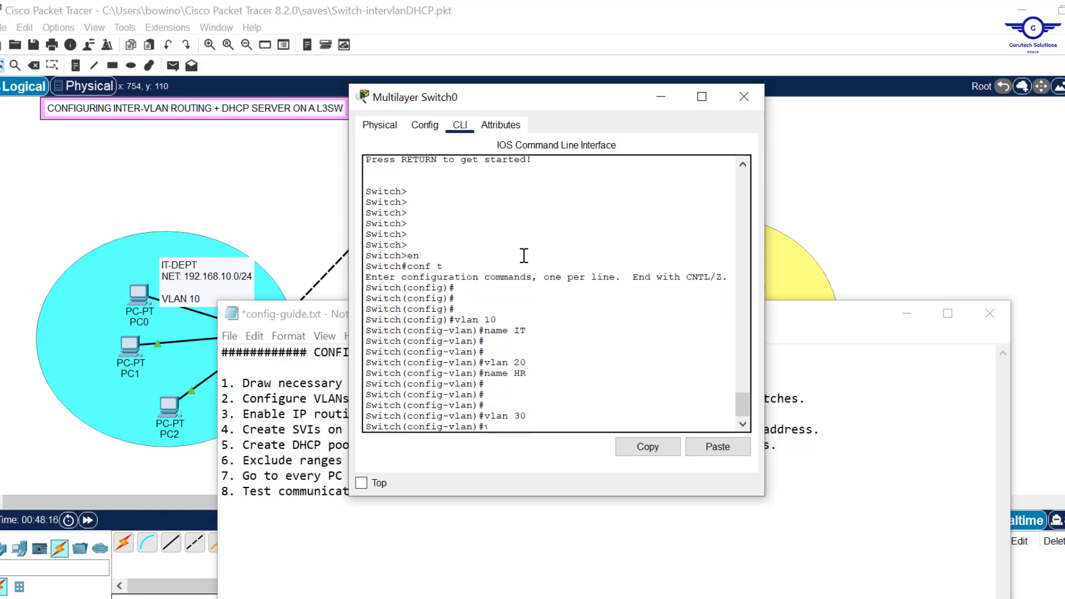
key(Up)
key(BackSpace)
key(BackSpace)
text(FIN)
key(Return)
key(Return)
key(Return)
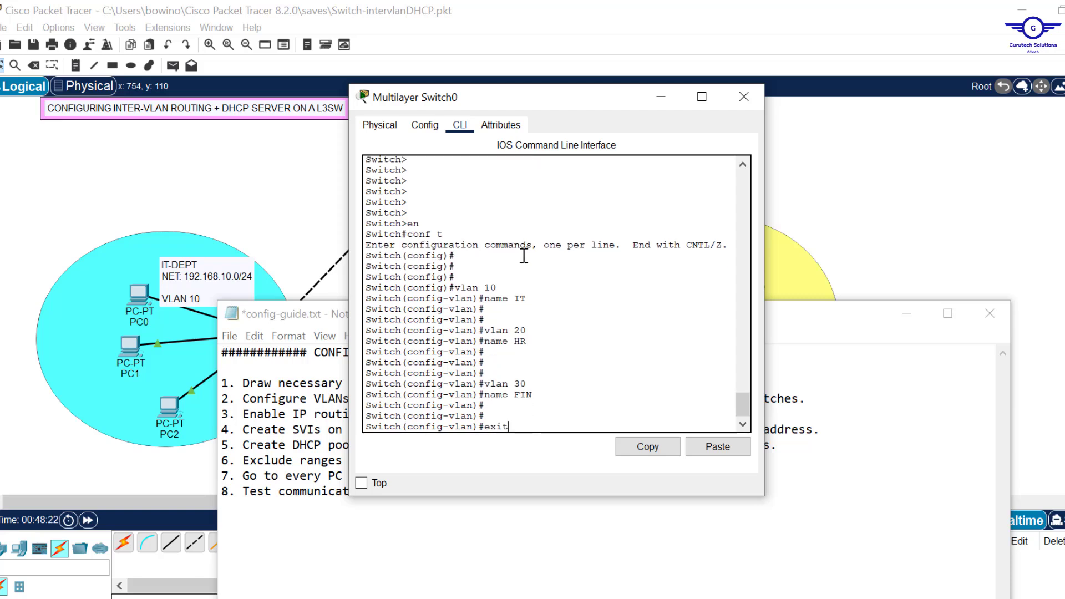
text(exit)
key(Return)
key(Return)
key(Return)
key(Return)
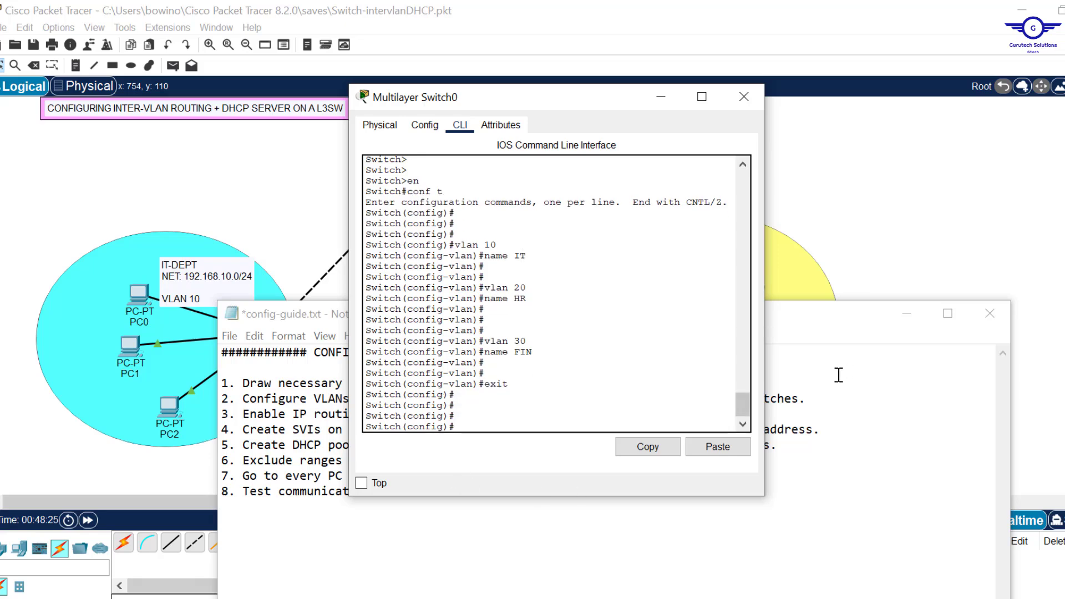
Switch to config-guide.txt in Notepad and review the assign ports and configure trunks parts of instruction 2
click(819, 392)
drag(827, 399, 569, 405)
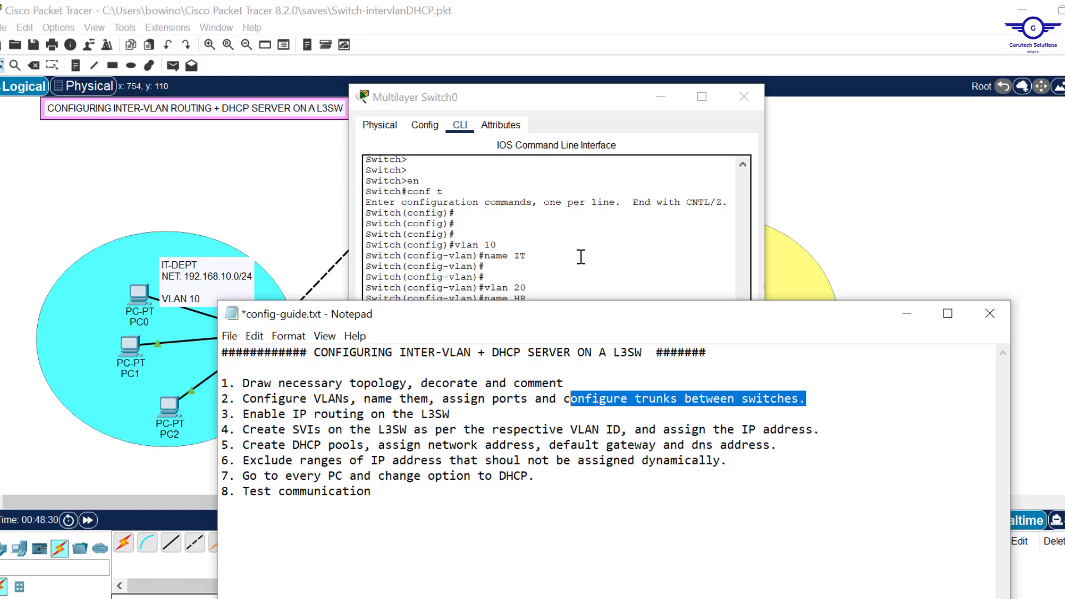
drag(436, 399, 535, 399)
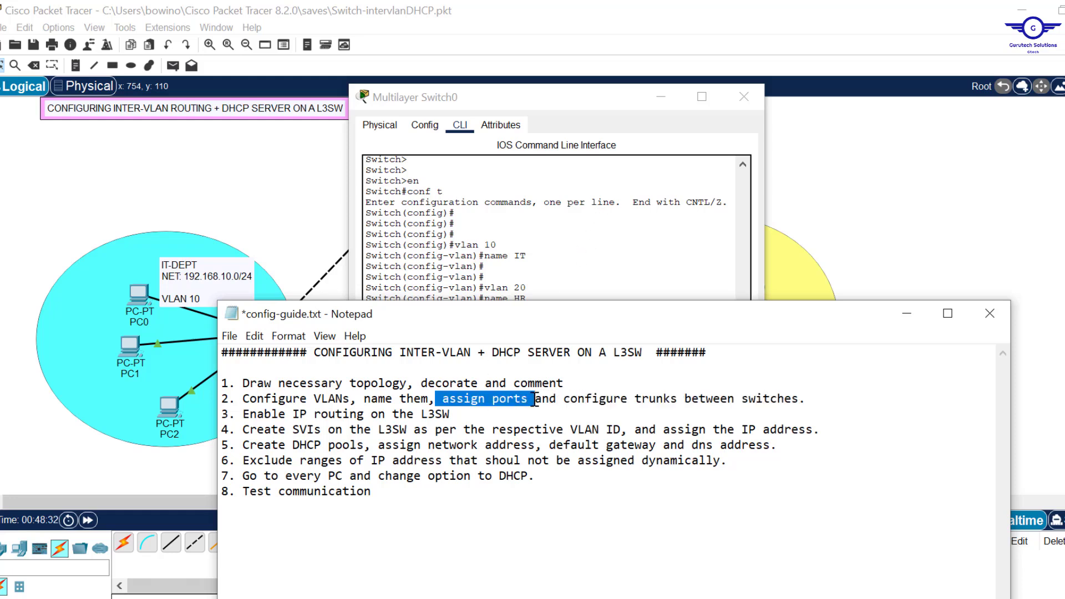
drag(811, 399, 571, 399)
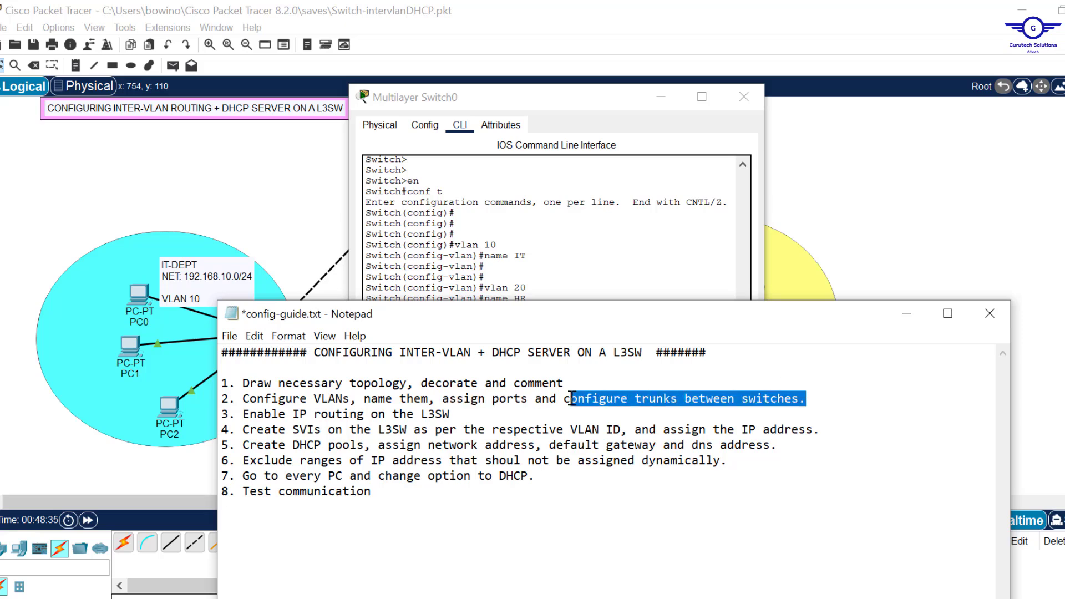
Return to Multilayer Switch0's console in Packet Tracer and enter interface range configuration for gig1/0/2-4
click(574, 284)
click(947, 170)
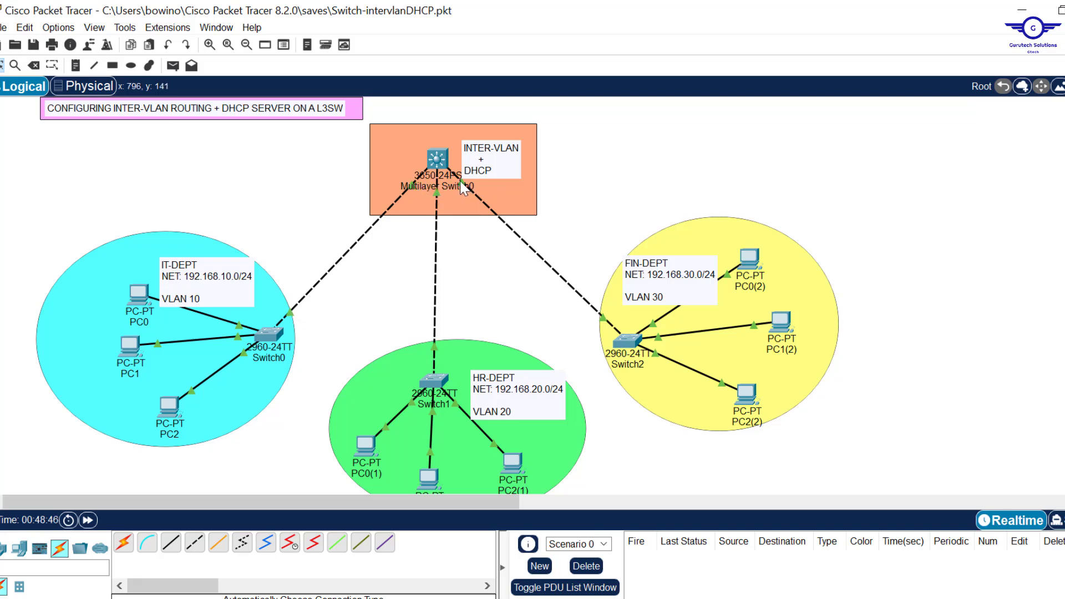
click(441, 162)
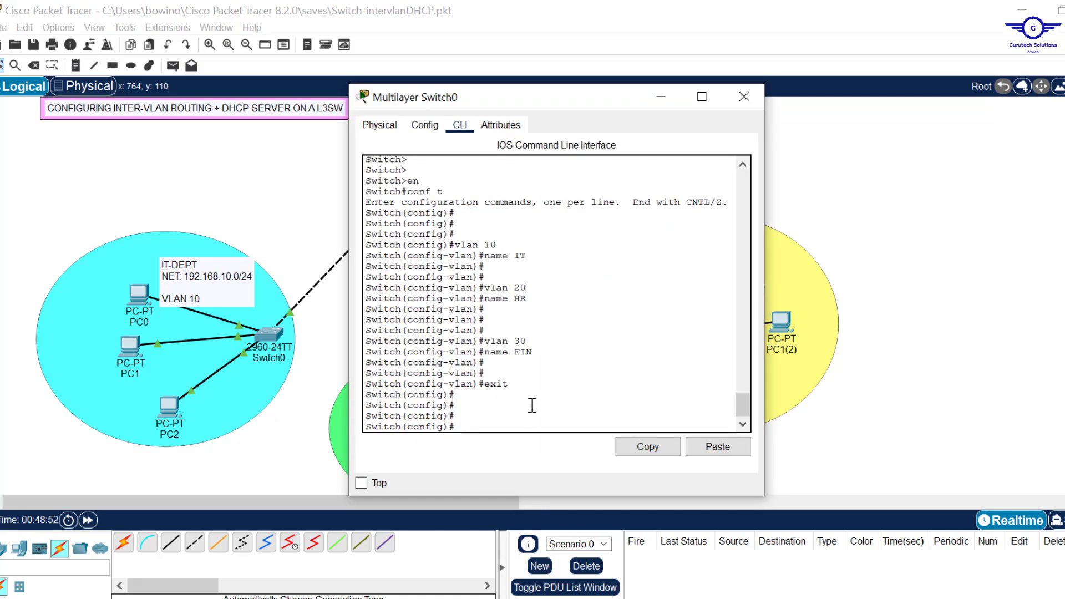
key(Return)
key(Return)
text(int)
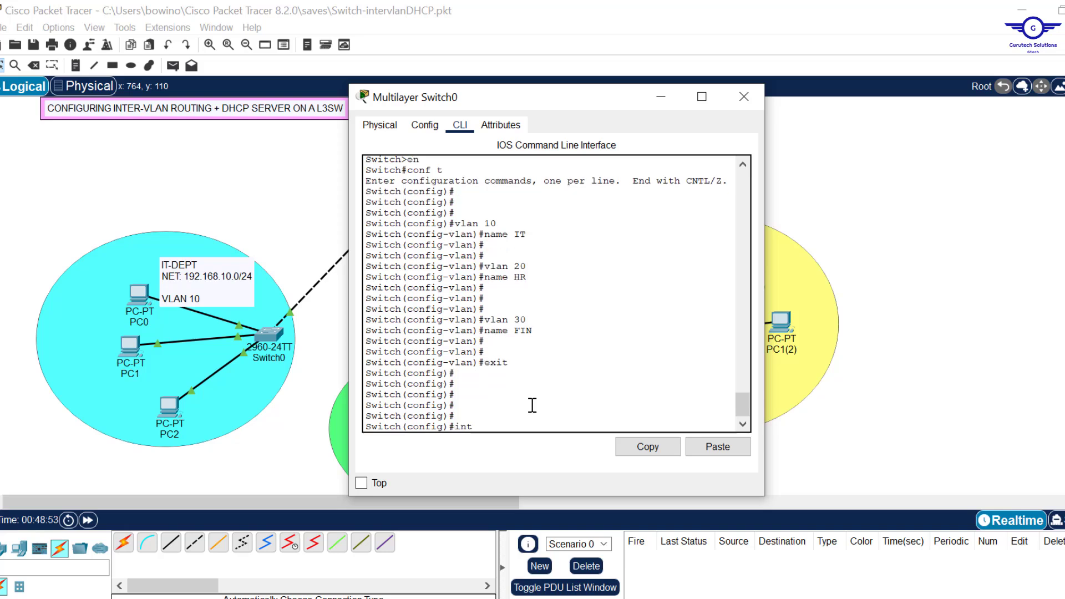
text( range gig1/0/2-4)
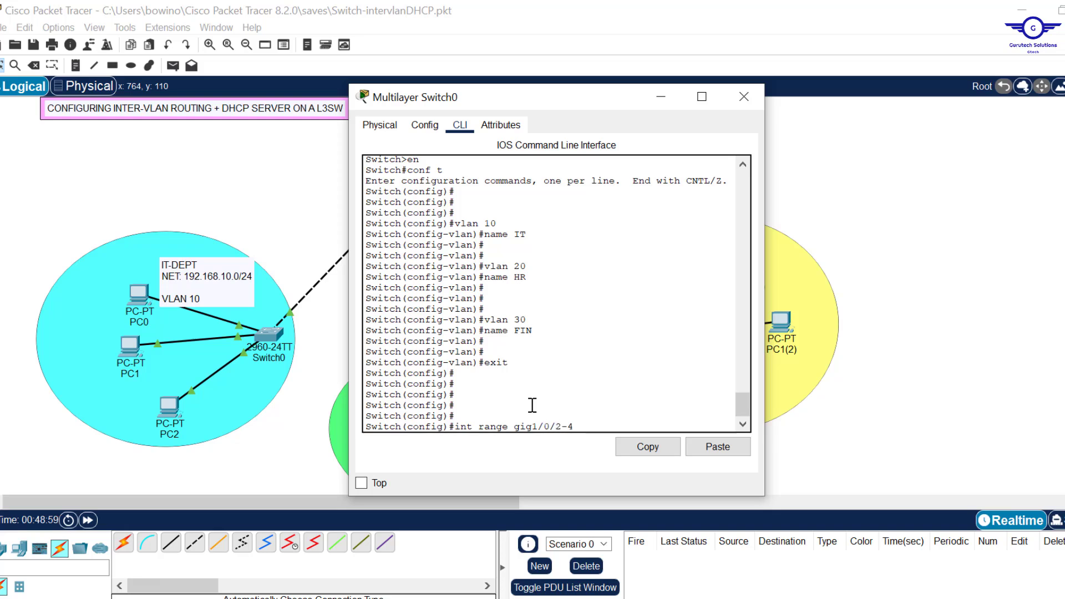
key(Return)
key(Return)
key(Return)
Set the selected interface range to switchport mode trunk and exit to global configuration mode
text(swit)
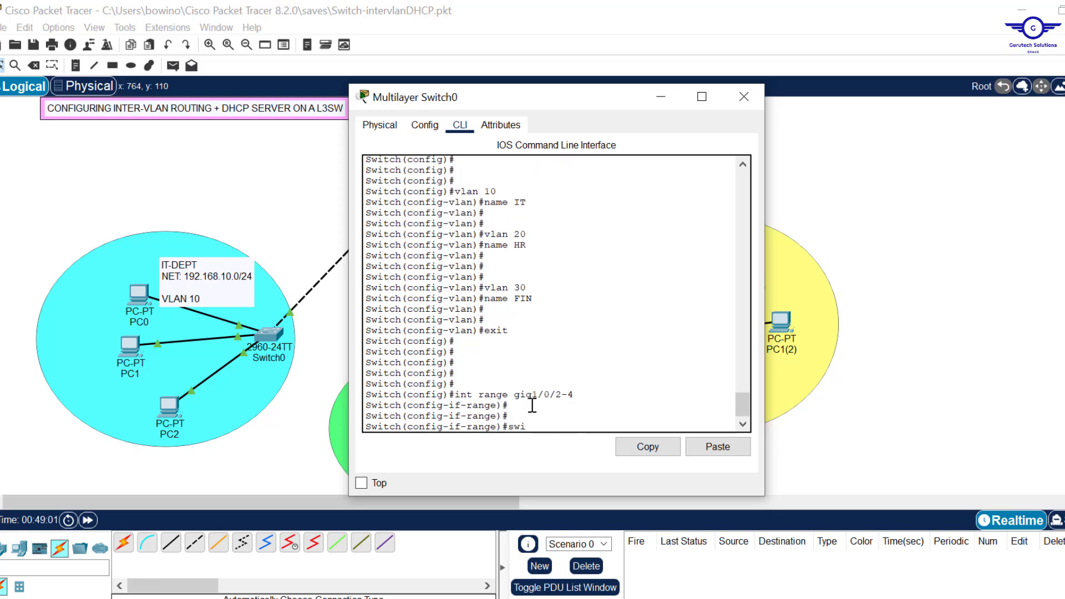
key(Tab)
text(m)
key(Tab)
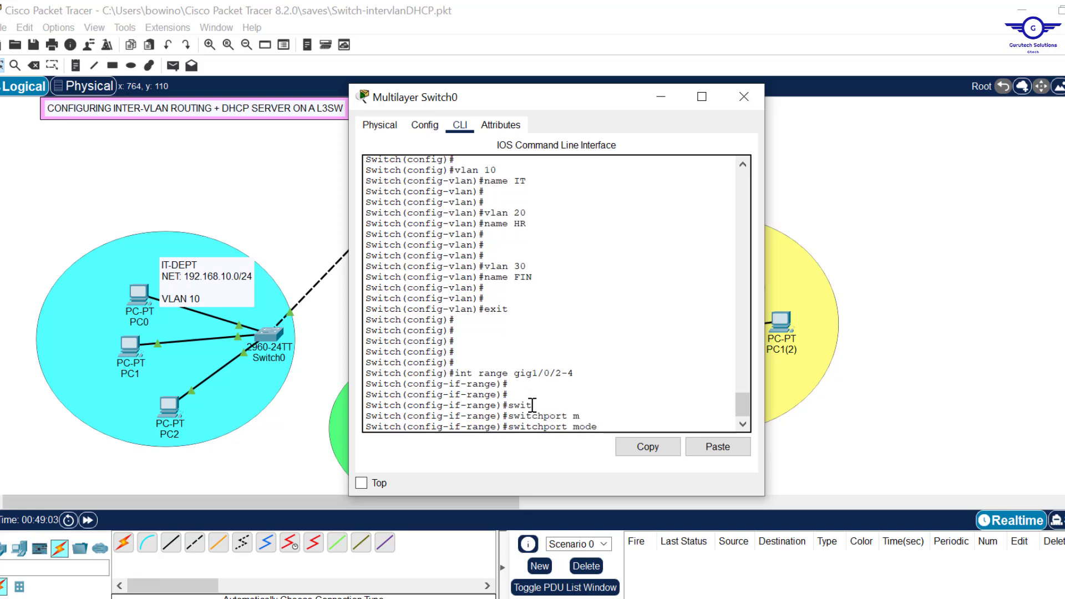
text(tr)
key(Tab)
key(Tab)
key(Return)
text(exit)
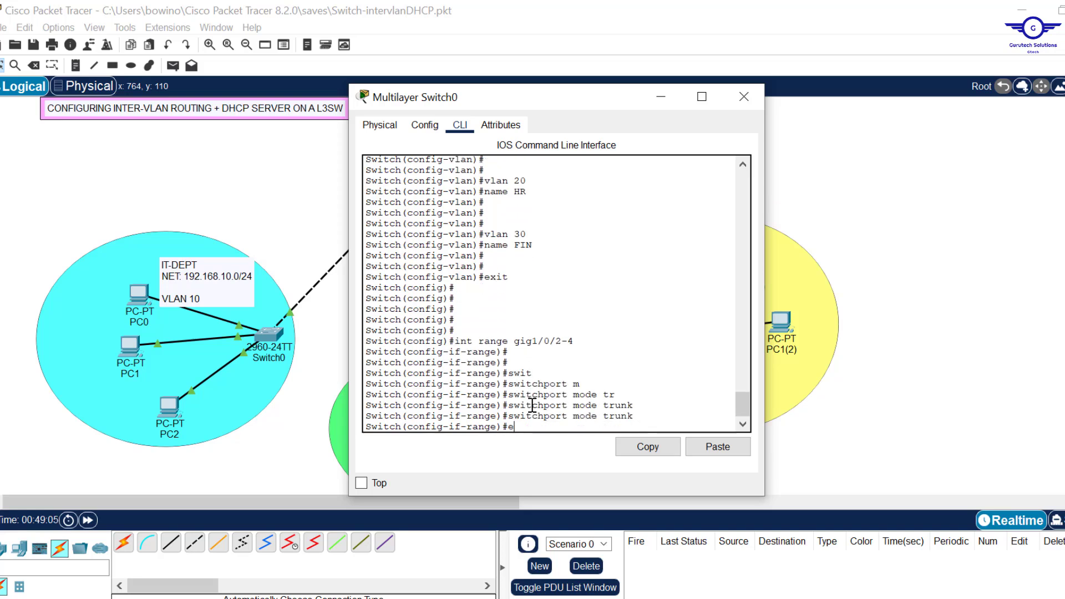
key(Return)
key(Return)
key(Return)
key(Return)
Save Multilayer Switch0's configuration with do wr and close its window
text(d)
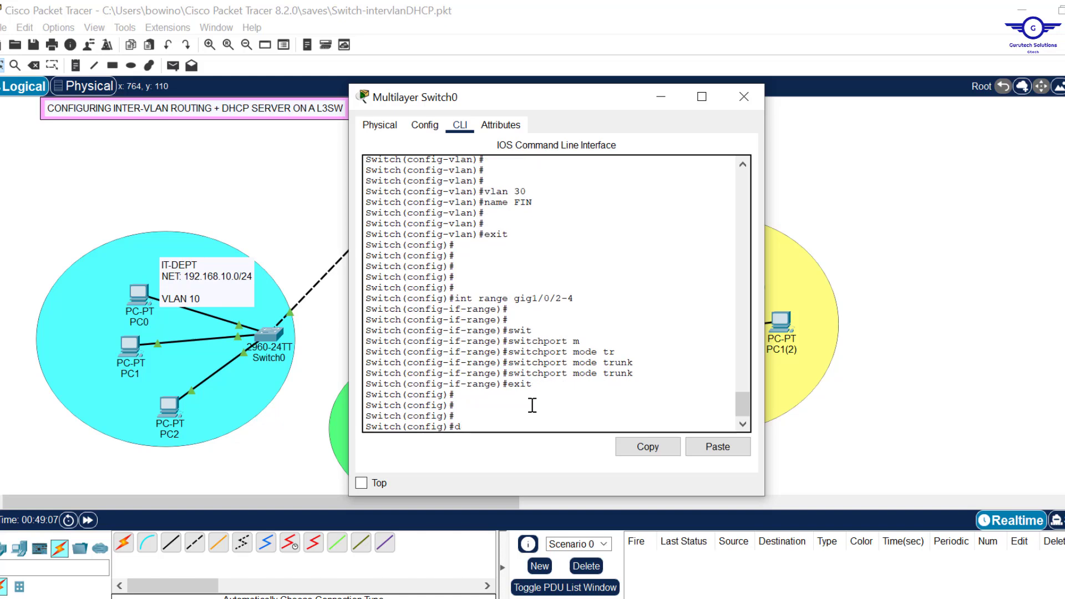
text(o wr)
key(Return)
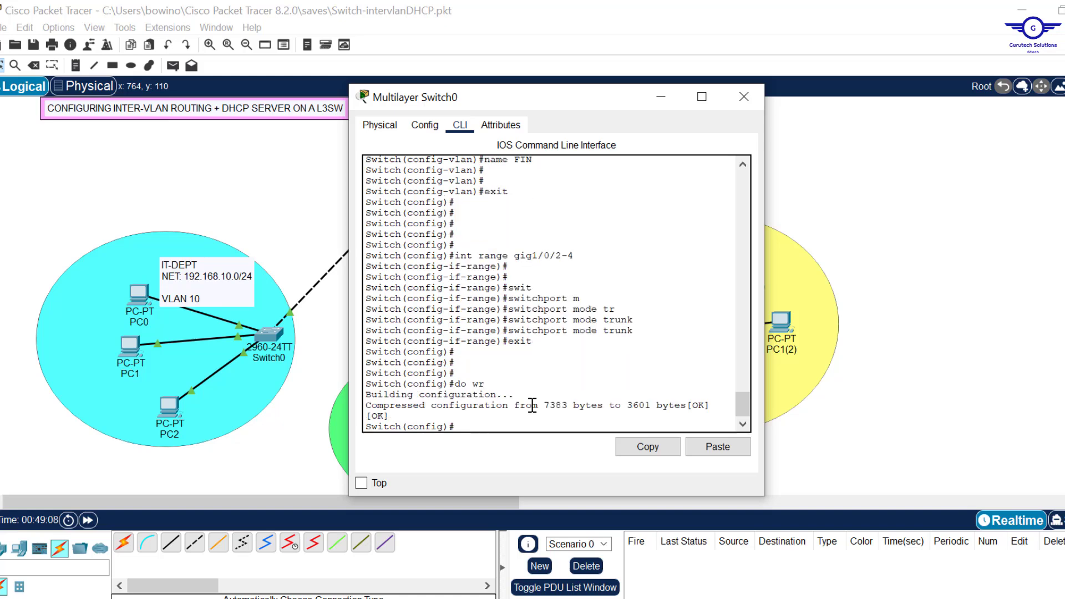
click(743, 97)
Review instruction 3 of config-guide.txt in Notepad and reopen Multilayer Switch0's console in Packet Tracer
key(alt+Tab)
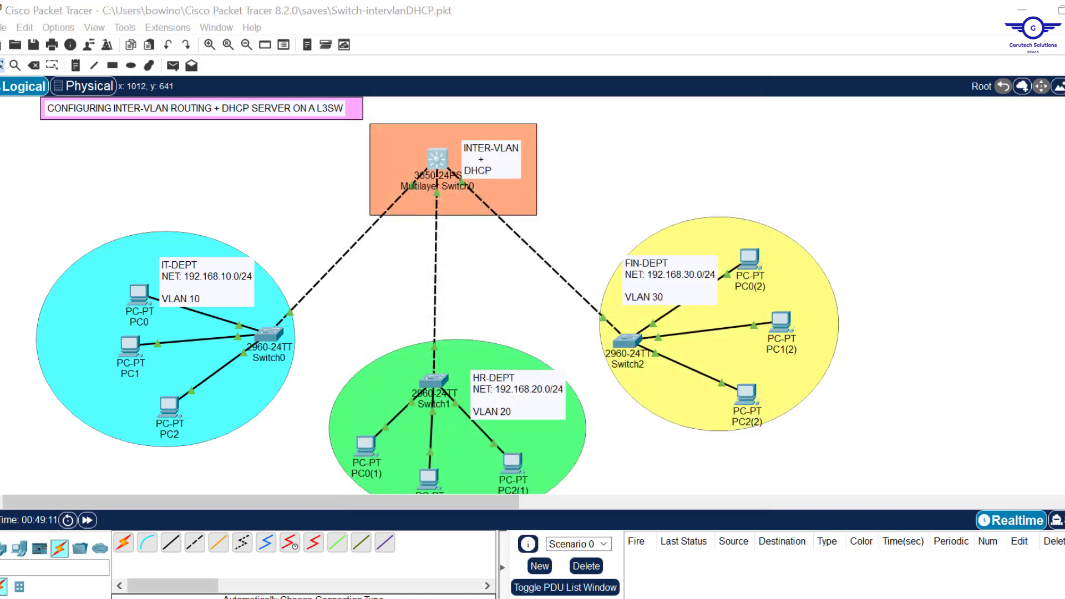
drag(449, 414, 246, 415)
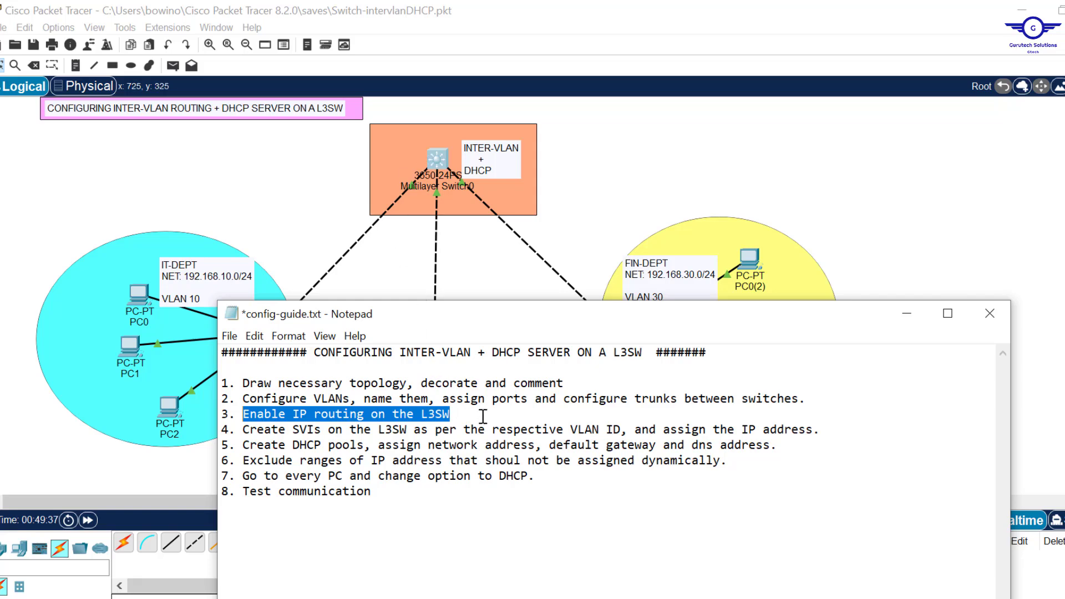
click(438, 162)
click(439, 162)
key(Return)
key(Return)
key(Return)
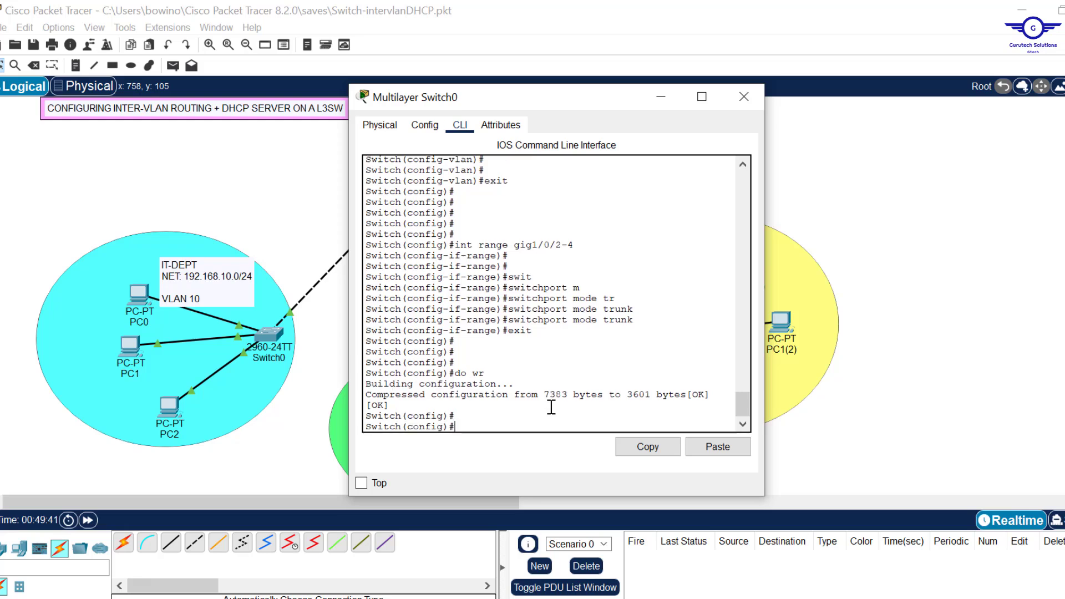
Enable IP routing on Multilayer Switch0 with the ip routing command
text(ip ro)
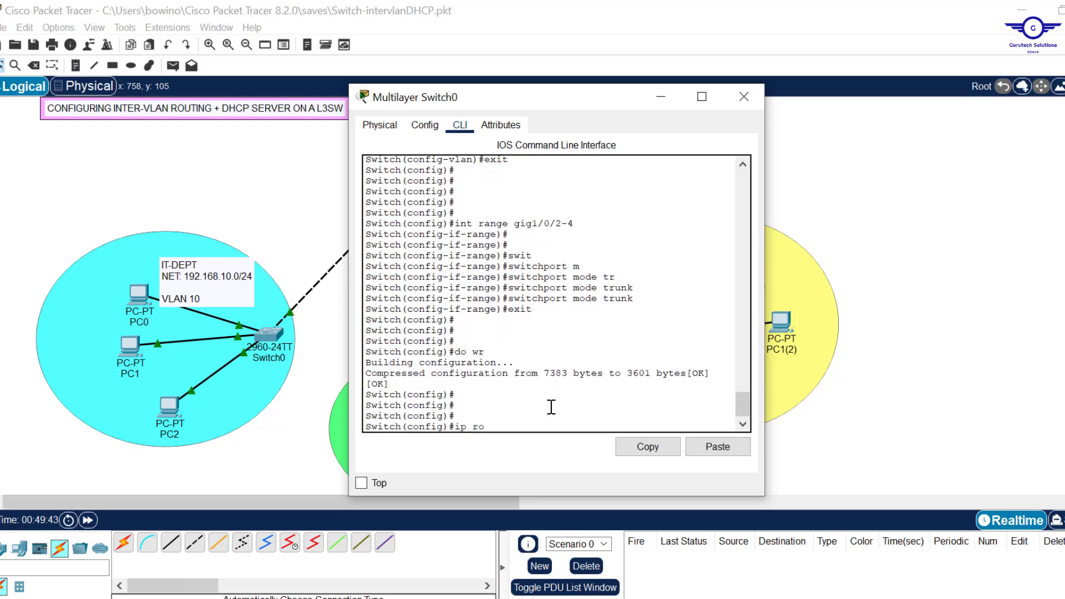
text(uting)
key(Return)
key(Return)
key(Return)
key(Return)
key(Return)
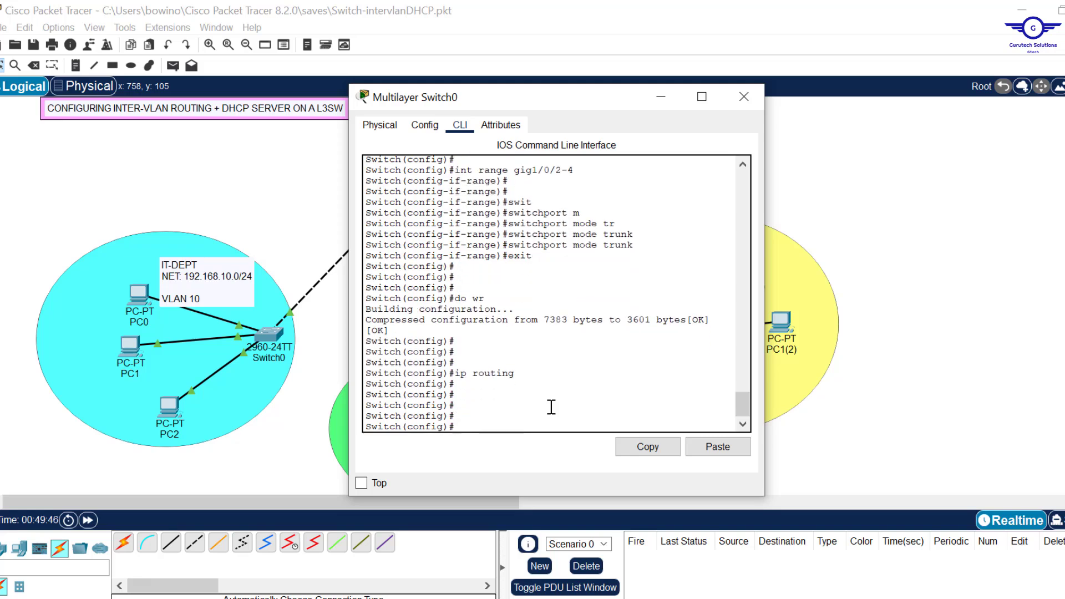
drag(515, 374, 459, 375)
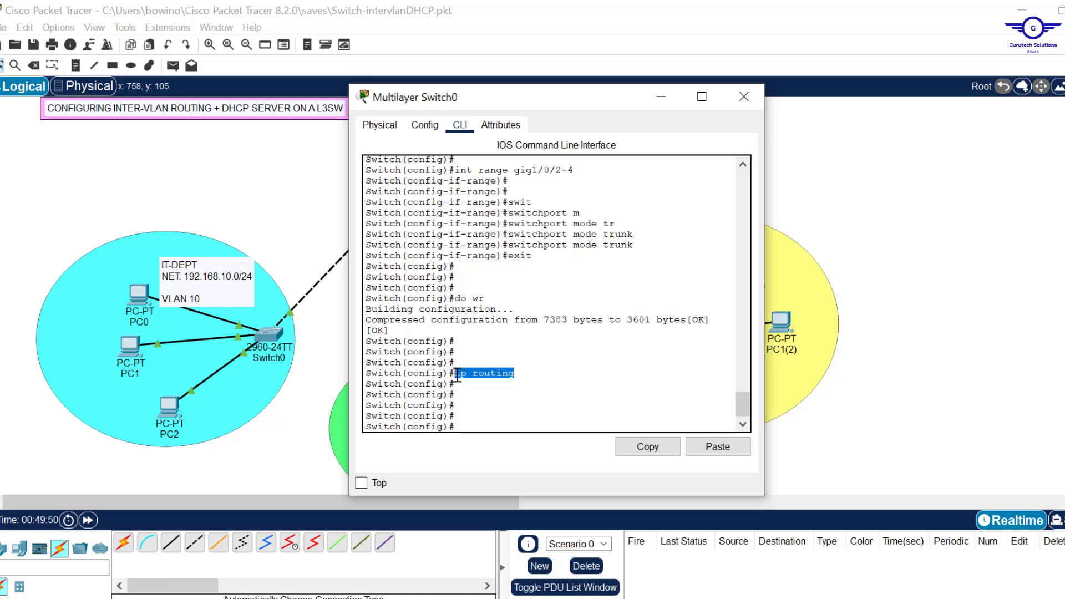
Switch to config-guide.txt in Notepad and highlight instruction 4 about creating SVIs and assigning IP addresses
key(alt+Tab)
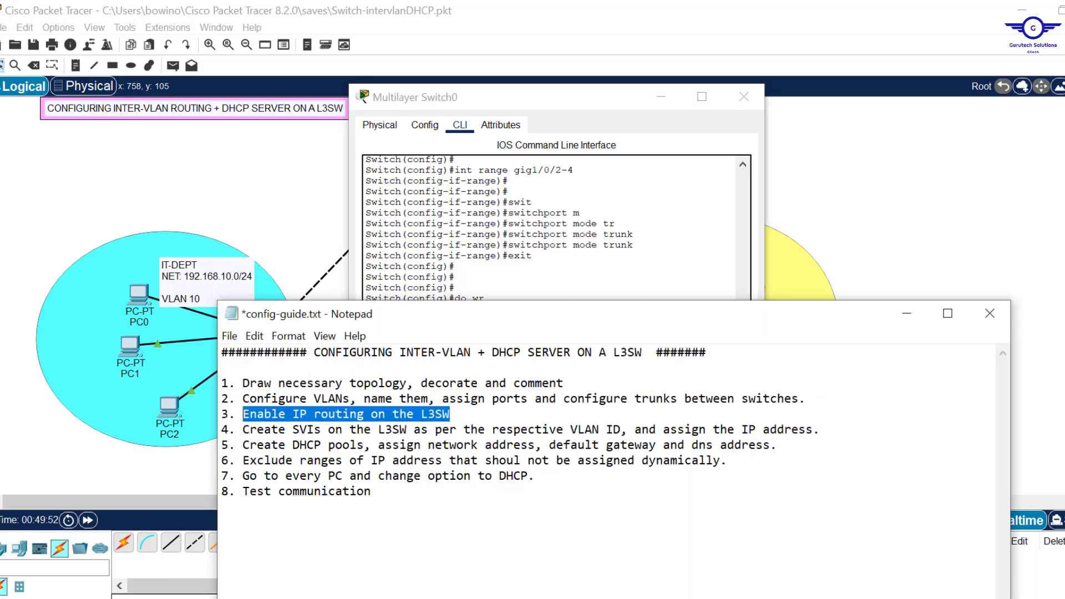
drag(777, 445, 825, 434)
click(239, 431)
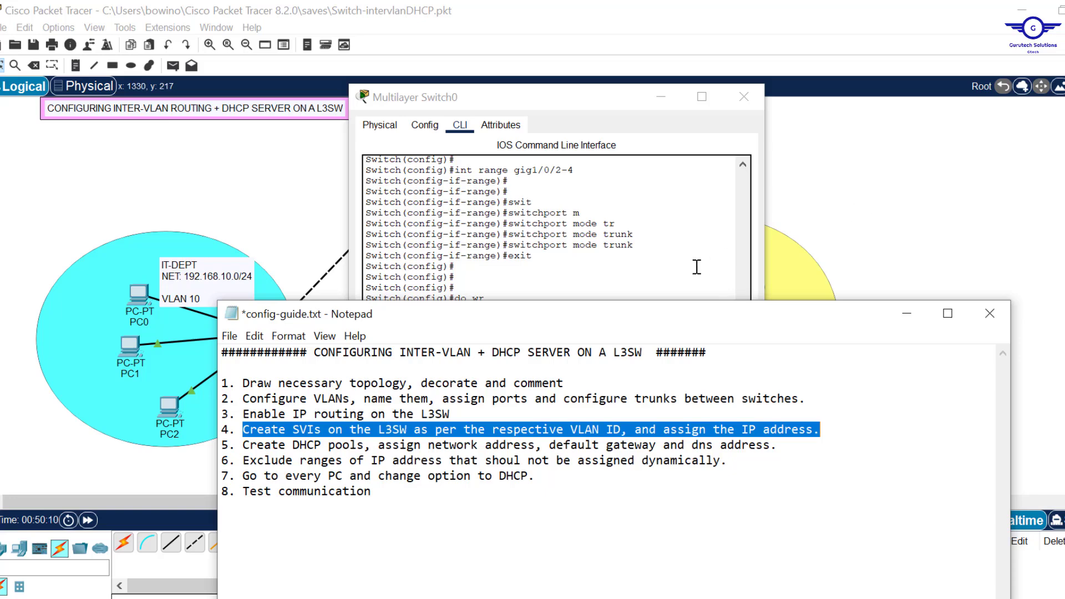
Return to Multilayer Switch0's console in Packet Tracer and examine the VLAN IDs in the earlier VLAN commands
click(749, 411)
mouse_move(744, 401)
mouse_down()
mouse_move(744, 363)
mouse_move(743, 381)
mouse_up()
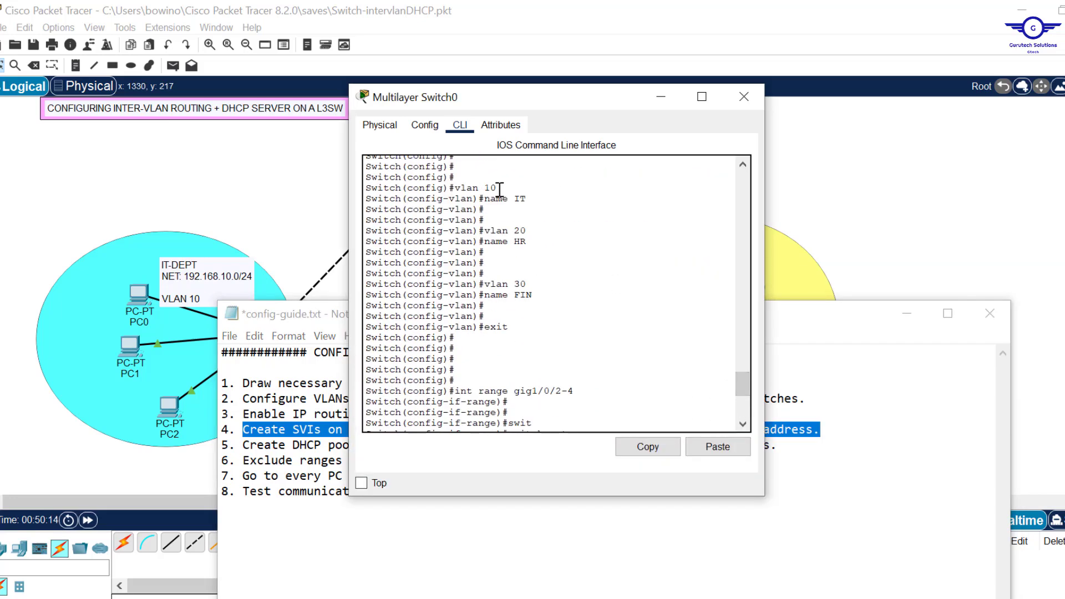
drag(498, 189, 473, 188)
drag(528, 231, 492, 231)
drag(543, 279, 486, 284)
drag(506, 189, 467, 189)
drag(533, 283, 502, 283)
drag(530, 233, 497, 231)
click(574, 383)
scroll(601, 372, down, 8)
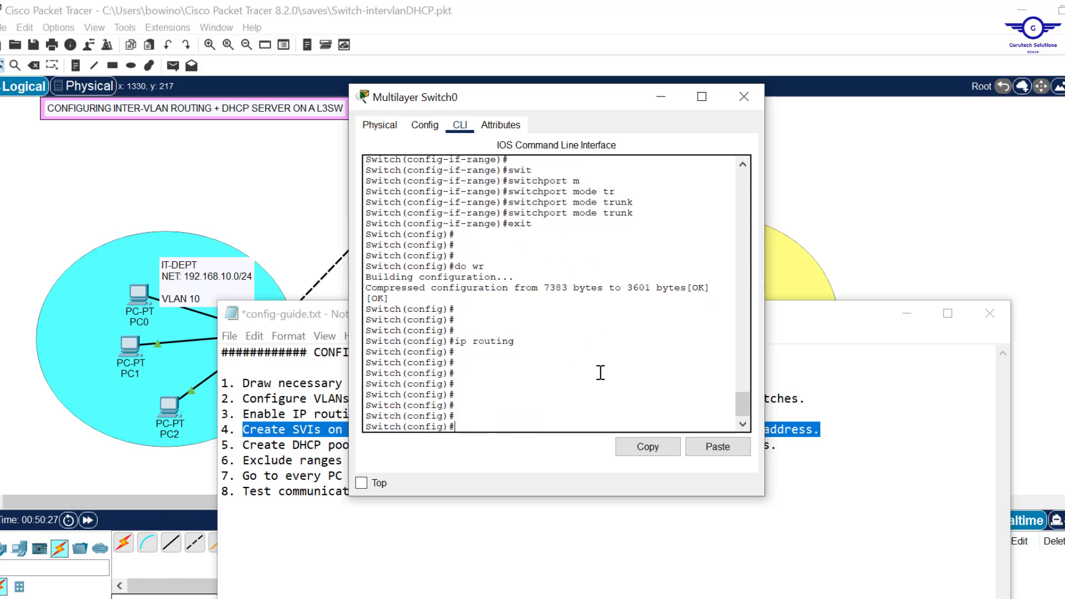
Create the switch virtual interface for VLAN 10 on Multilayer Switch0
text(int vlan 10)
key(Return)
key(Return)
key(Return)
key(Return)
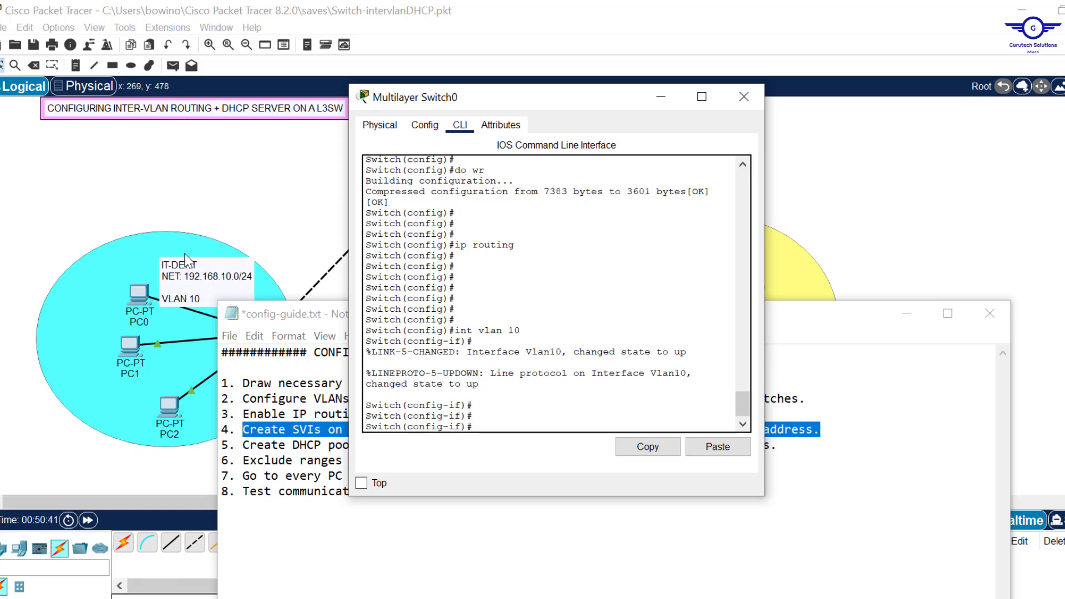
Assign IP address 192.168.1.1 with mask 255.255.255.0 to the VLAN 10 interface and exit to global configuration mode
text(ip add 192)
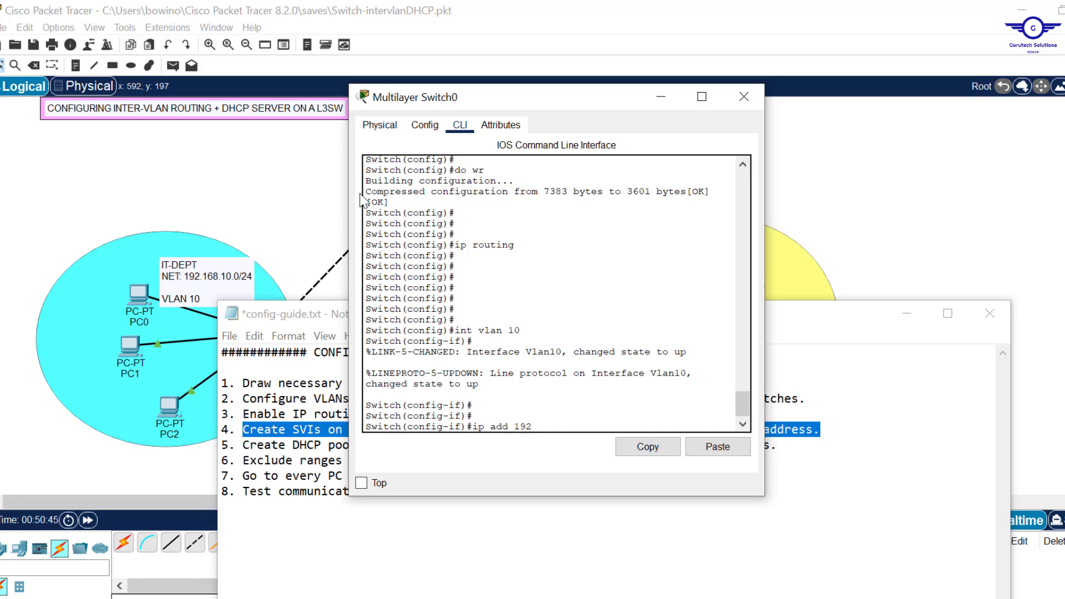
text(.168.1.1 255.255.255.0)
key(Return)
key(Return)
key(Return)
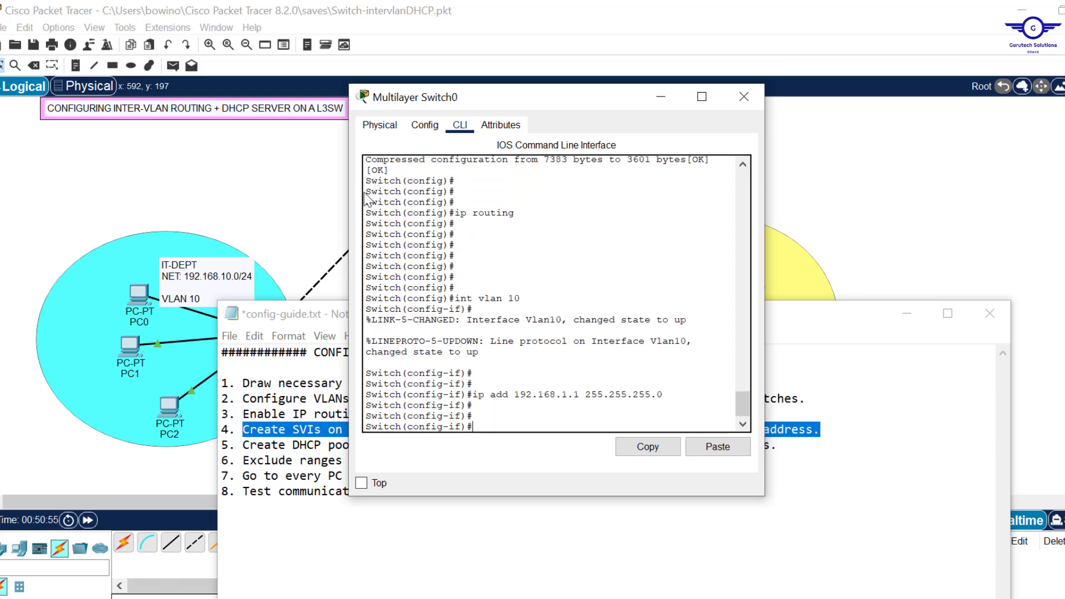
drag(662, 395, 451, 298)
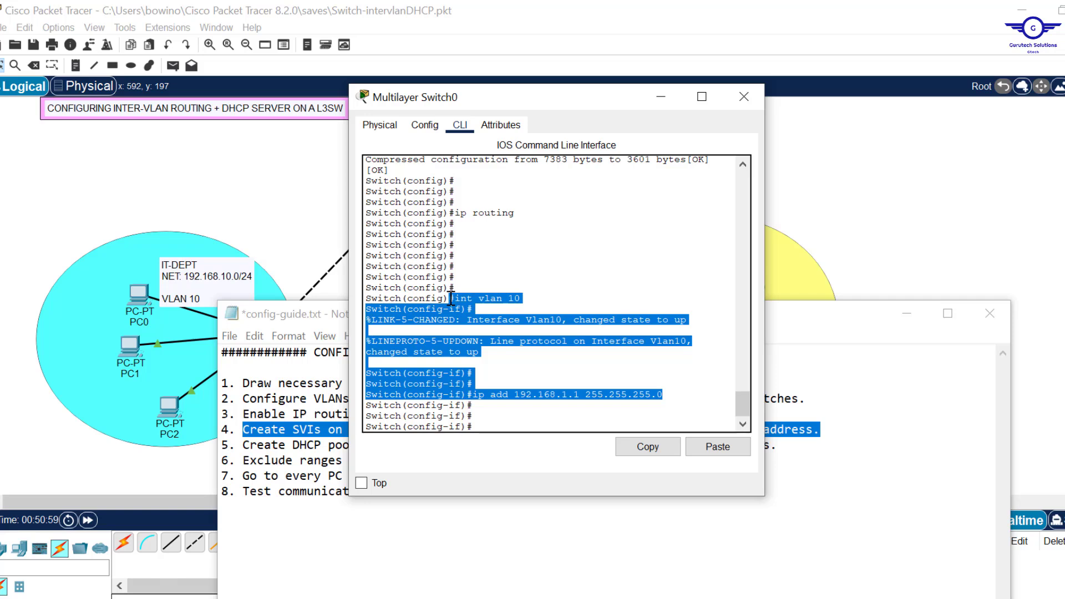
click(514, 400)
text(ex)
key(Return)
key(Return)
key(Return)
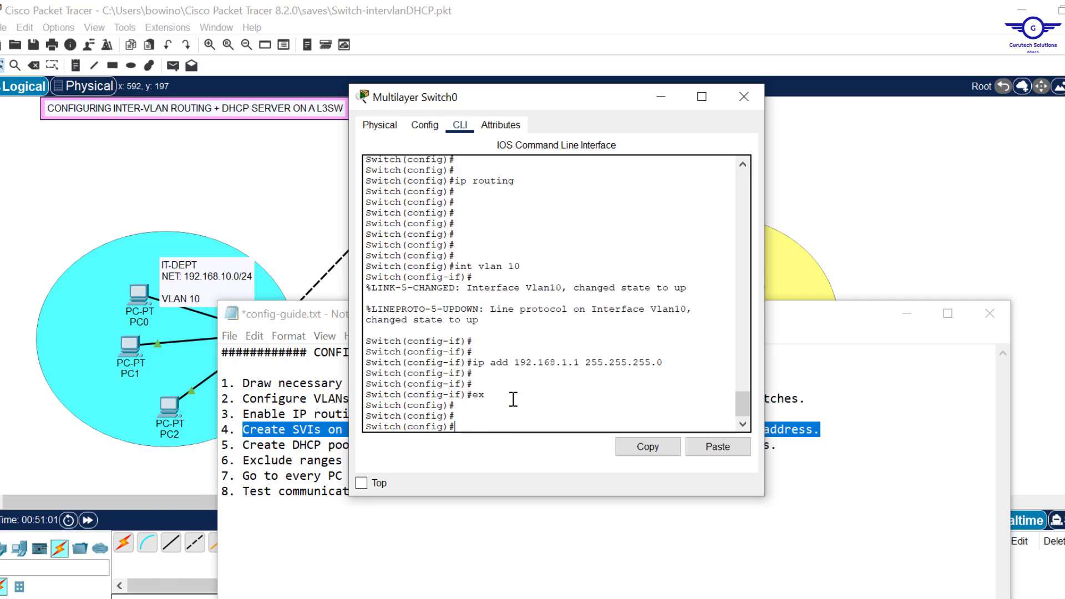
Create the switch virtual interface for VLAN 20 on Multilayer Switch0
key(Up)
key(Up)
key(Up)
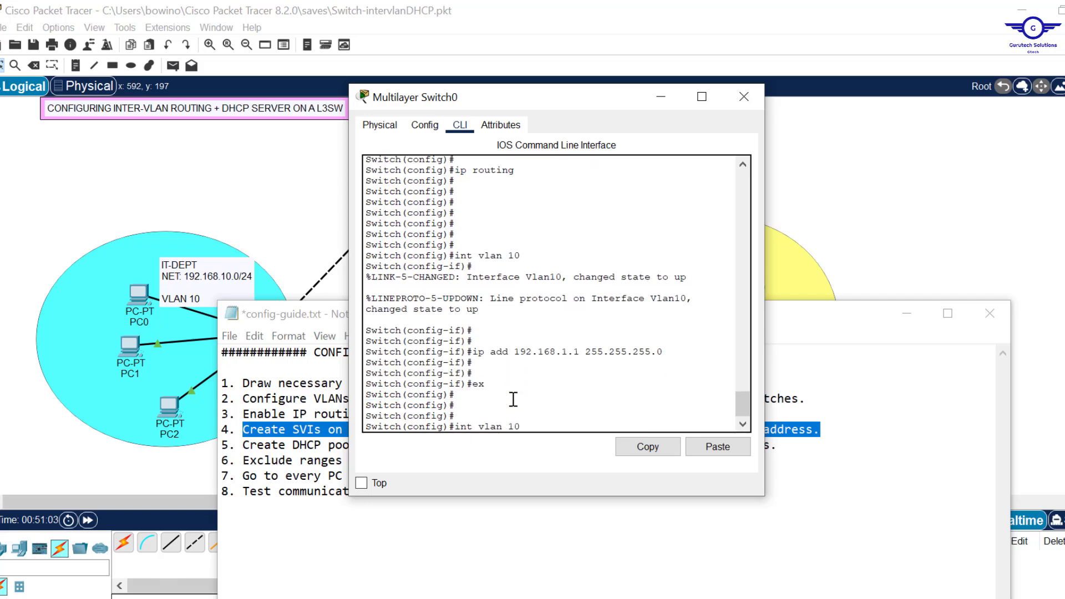
key(BackSpace)
key(BackSpace)
text(20)
key(Return)
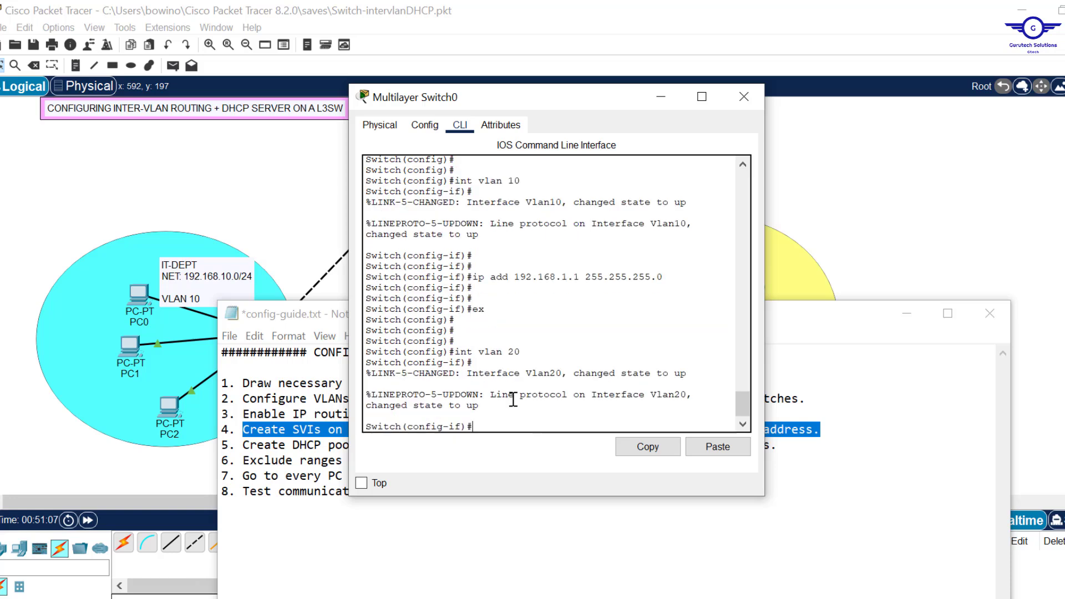
Assign IP address 192.168.2.1 with mask 255.255.255.0 to the VLAN 20 interface and exit to global configuration mode
key(Up)
key(Up)
key(Up)
key(Left)
key(Left)
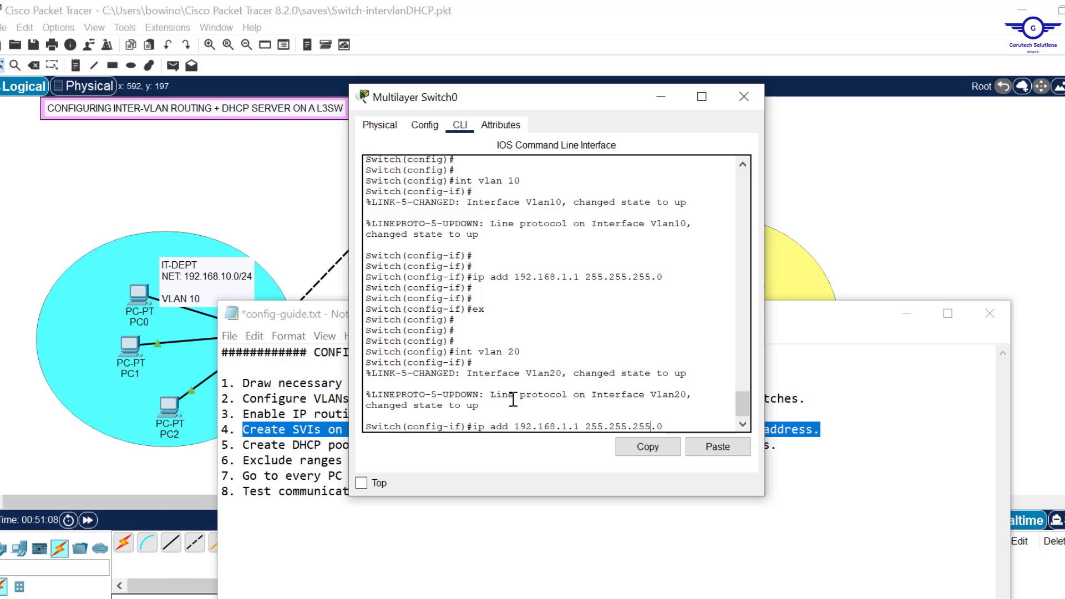
key(Left)
key(Left)
key(Left)
key(Left)
key(BackSpace)
text(2)
key(Return)
key(Return)
text(e)
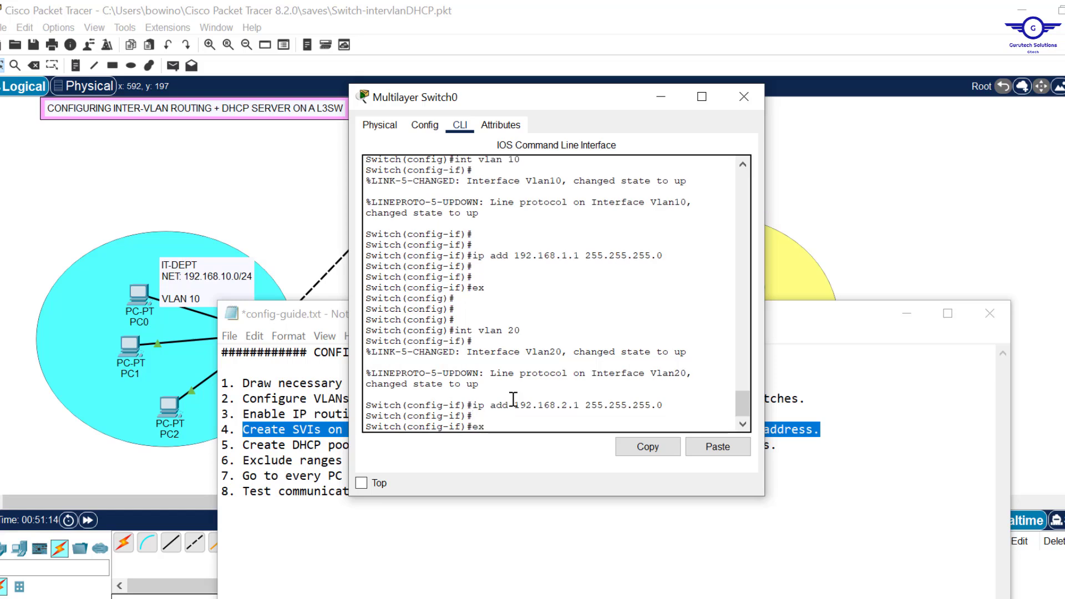
text(x)
key(Return)
key(Return)
key(Return)
Create the switch virtual interface for VLAN 30 on Multilayer Switch0
key(Up)
key(Up)
key(Up)
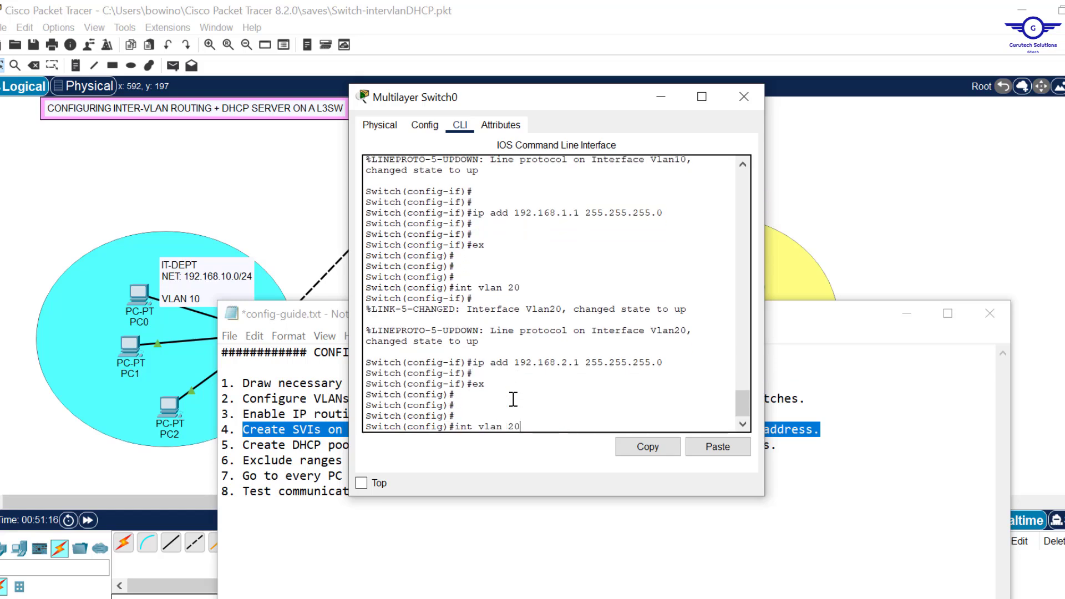
key(BackSpace)
key(BackSpace)
text(30)
key(Return)
key(Return)
key(Return)
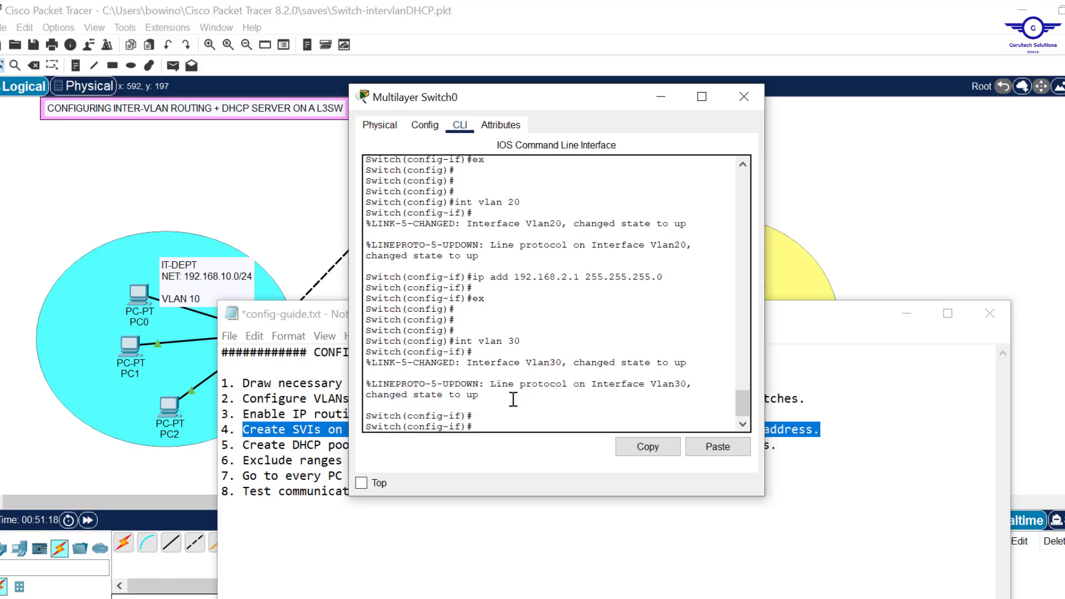
Assign IP address 192.168.3.1 with mask 255.255.255.0 to the VLAN 30 interface and exit to global configuration mode
key(Up)
key(Up)
key(Up)
key(Left)
key(Left)
key(Left)
key(Left)
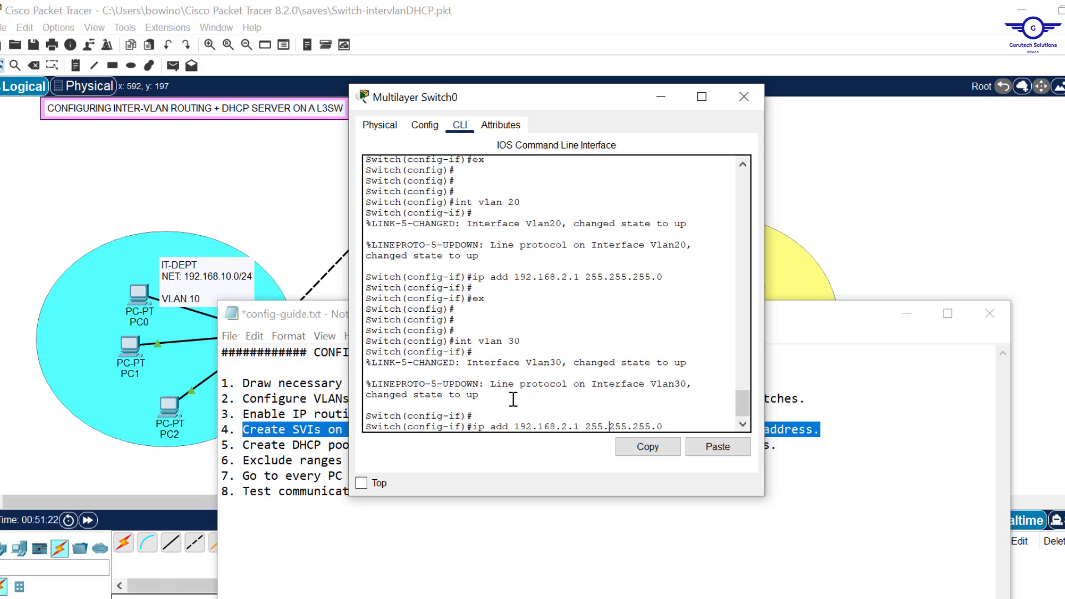
key(Left)
key(Left)
key(Left)
key(Left)
key(Left)
key(Left)
key(BackSpace)
text(3)
key(Return)
text(ex)
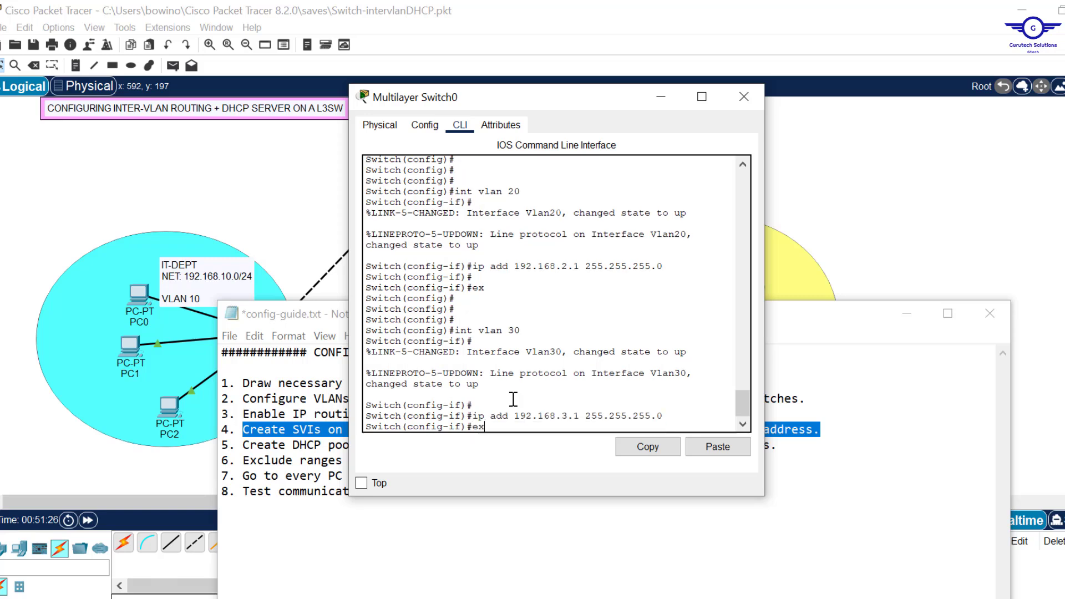
text(it)
key(Return)
key(Return)
key(Return)
key(Return)
key(Return)
Save Multilayer Switch0's running configuration with the do wr command
text(d)
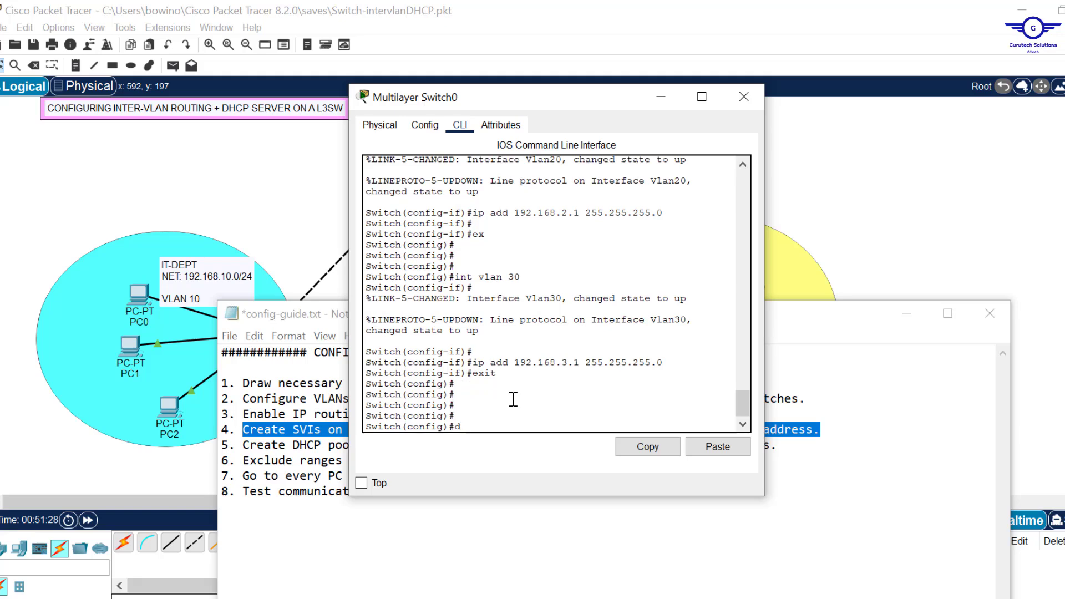
text(o wr)
key(Return)
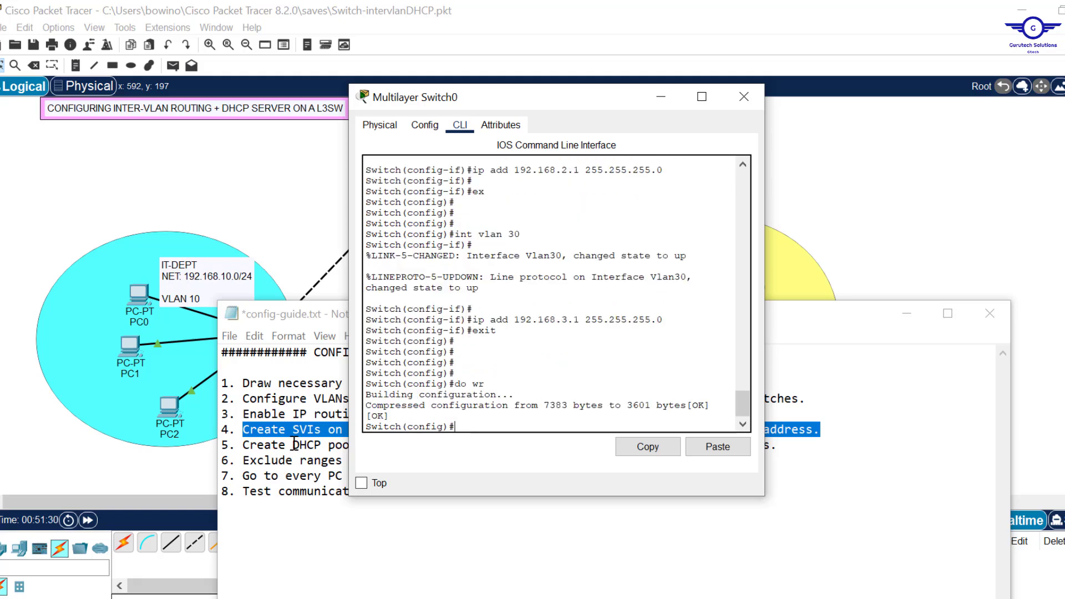
Switch to the config-guide.txt notes in Notepad and examine step 5 about creating DHCP pools with their gateway and DNS addresses
click(671, 99)
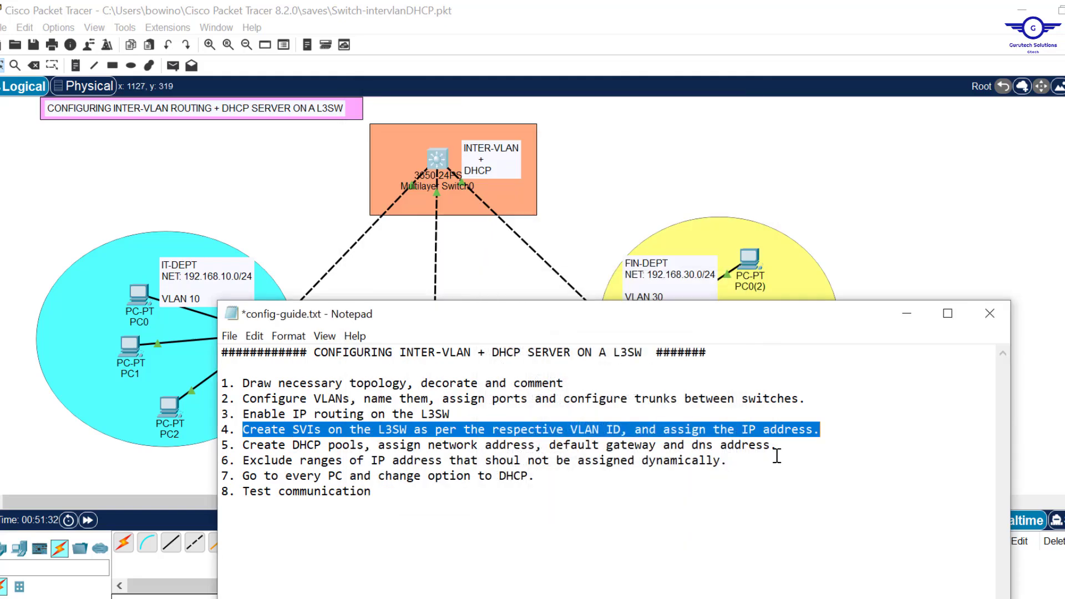
click(831, 434)
drag(831, 434, 223, 437)
drag(793, 444, 236, 446)
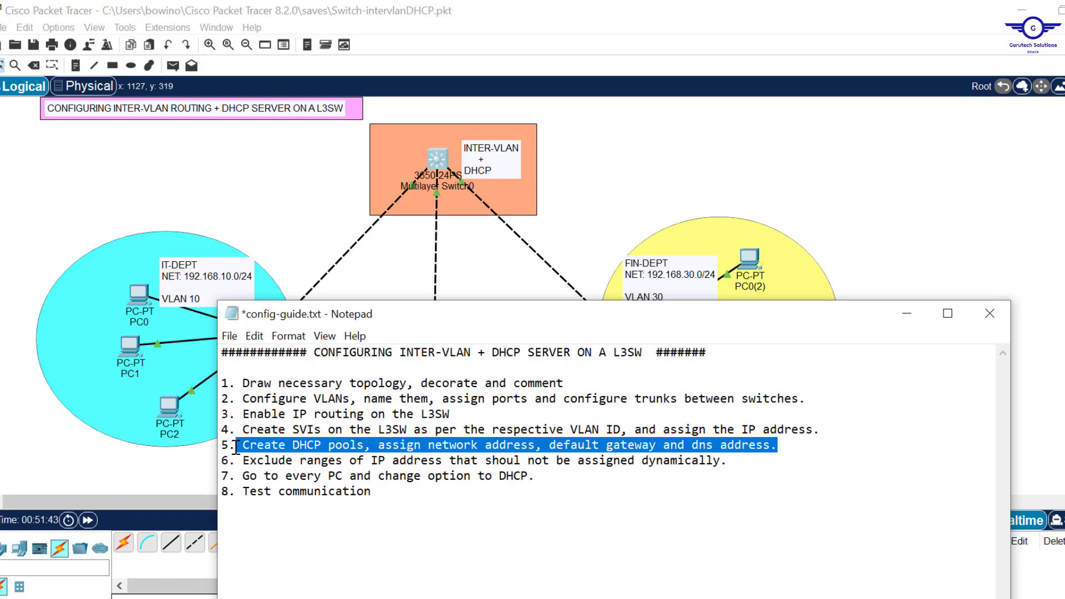
click(548, 445)
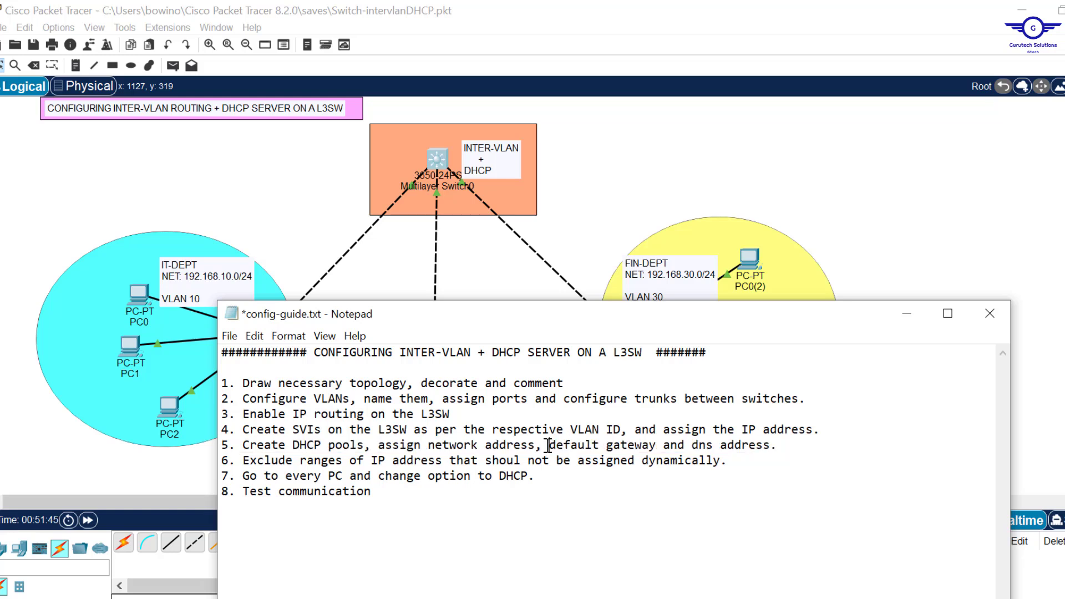
shift+click(804, 432)
shift+click(782, 446)
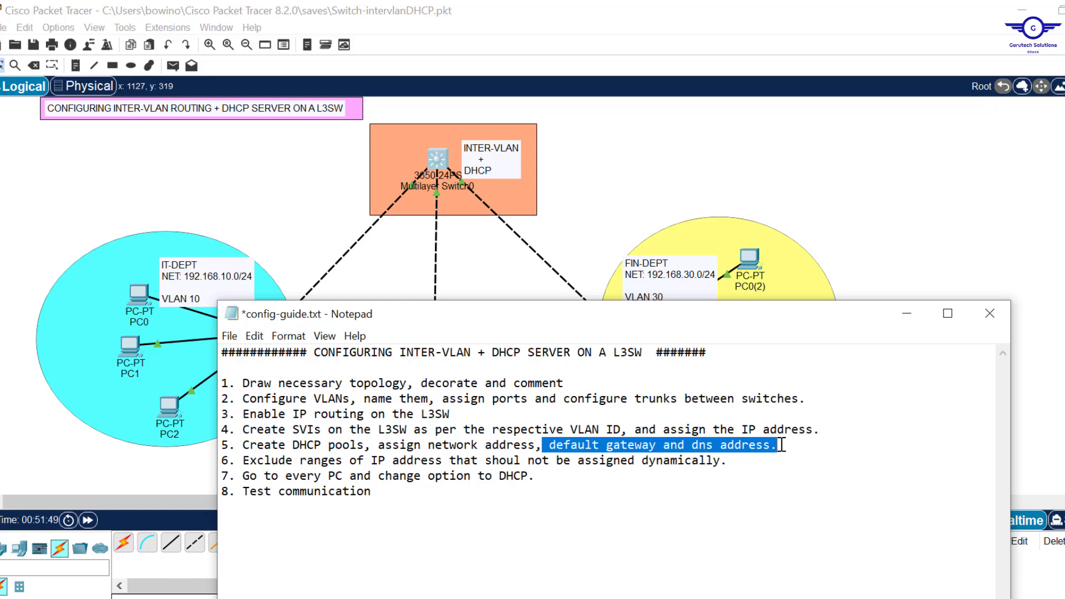
Return to Multilayer Switch0's console in Packet Tracer and enable the DHCP service
click(433, 168)
key(Return)
key(Return)
key(Return)
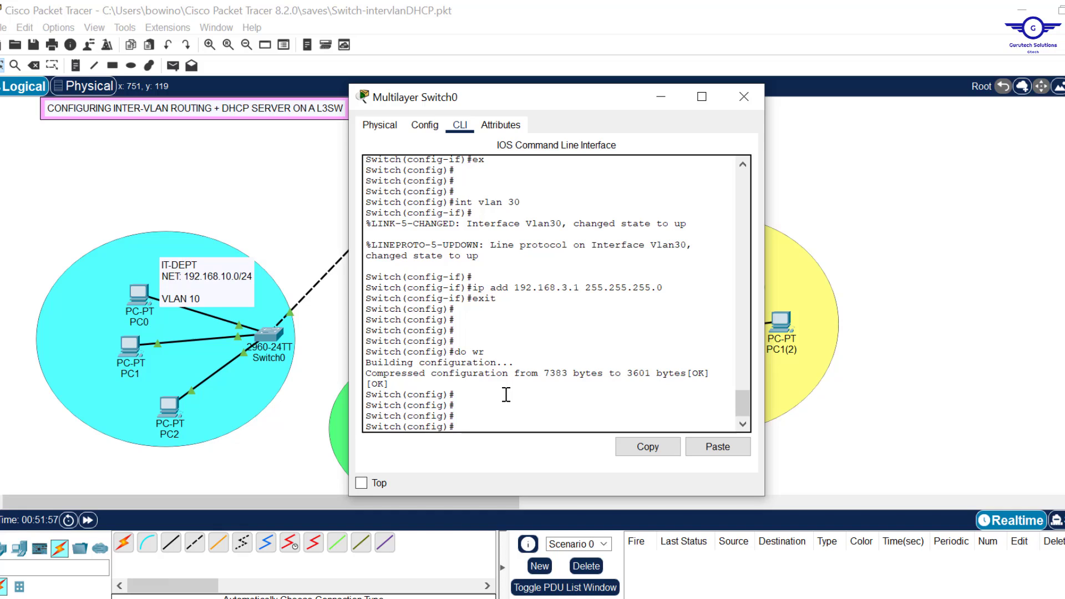
text(serv)
key(Tab)
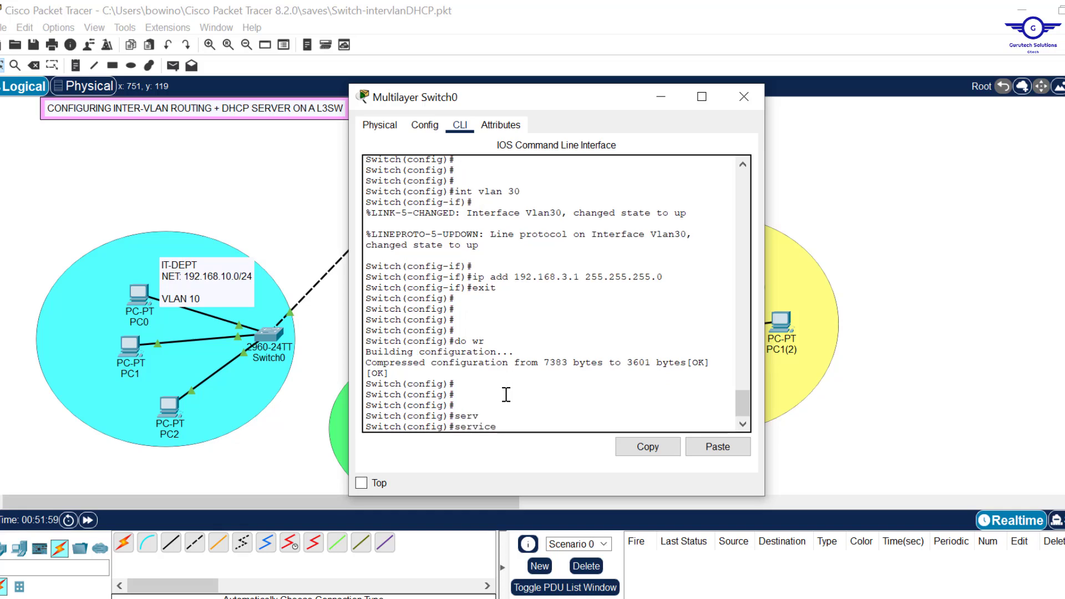
text(d)
key(Tab)
key(Return)
key(Return)
key(Return)
key(Return)
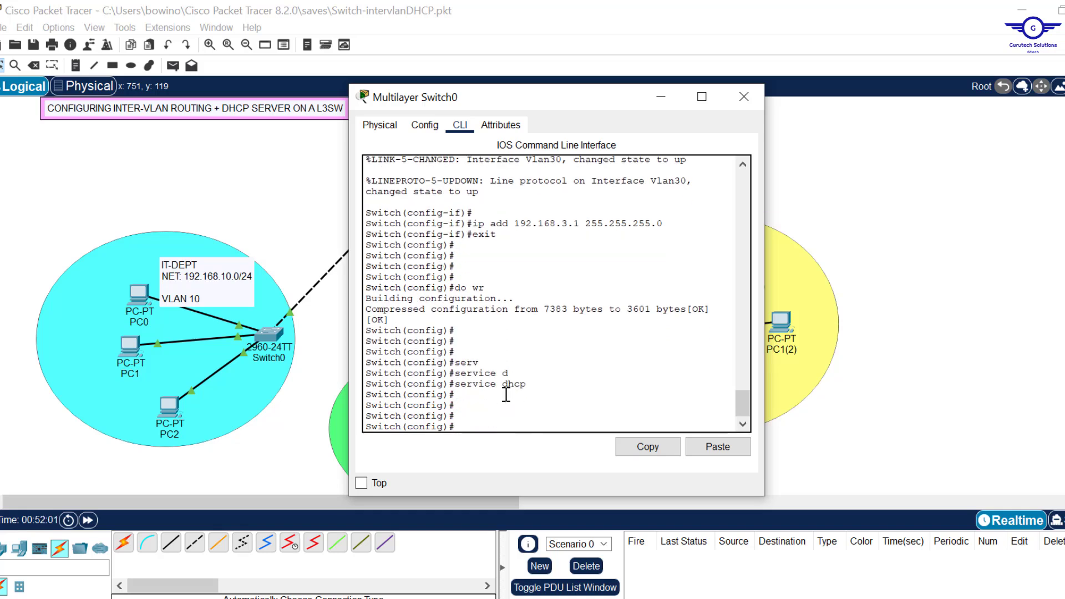
Create a DHCP pool named IT-POOL on Multilayer Switch0
text(ip dh)
key(Tab)
text(po)
key(Tab)
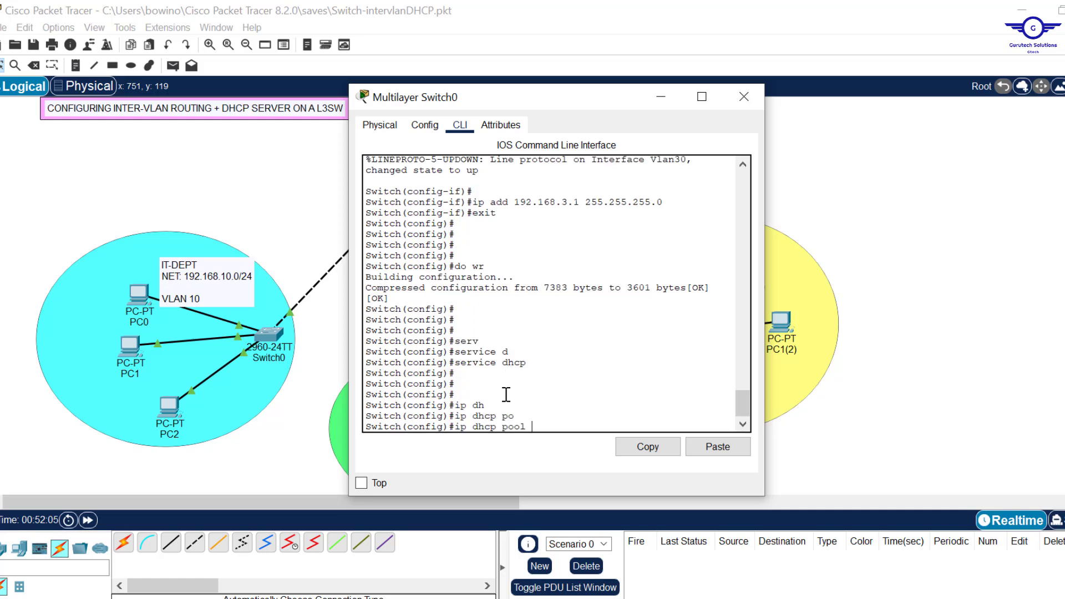
key(Caps_Lock)
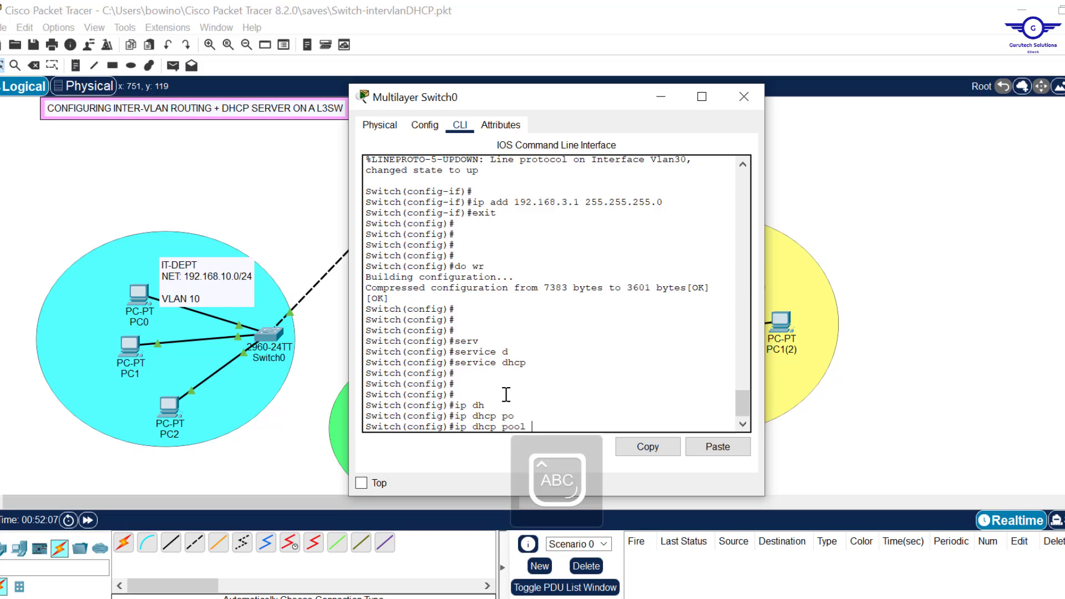
text(IT-POOL)
key(Return)
key(Caps_Lock)
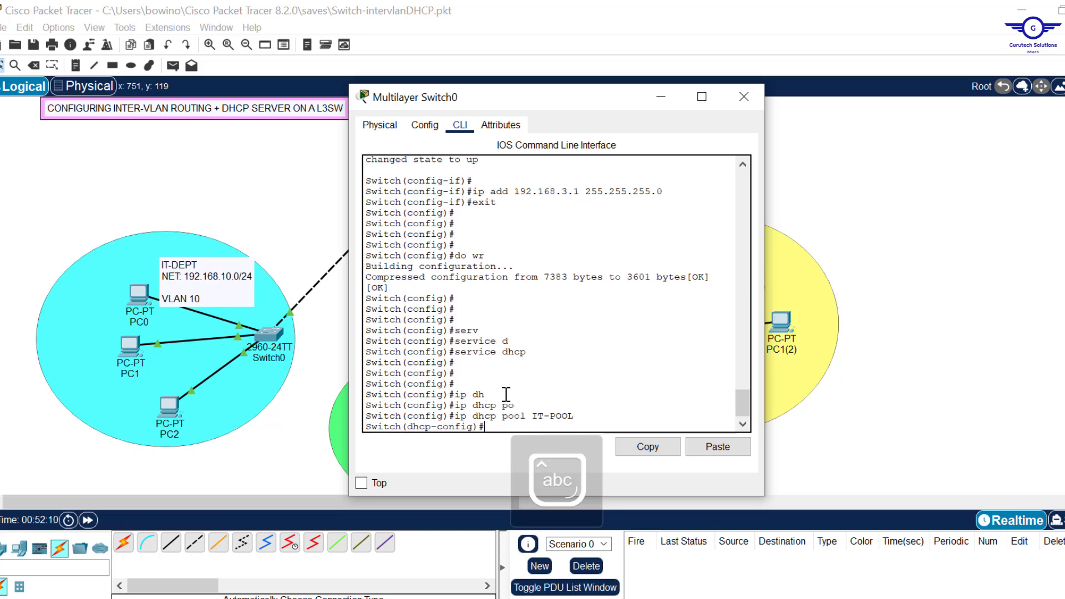
Assign network 192.168.1.0 with mask 255.255.255.0 to the IT-POOL DHCP pool
text(net)
key(Tab)
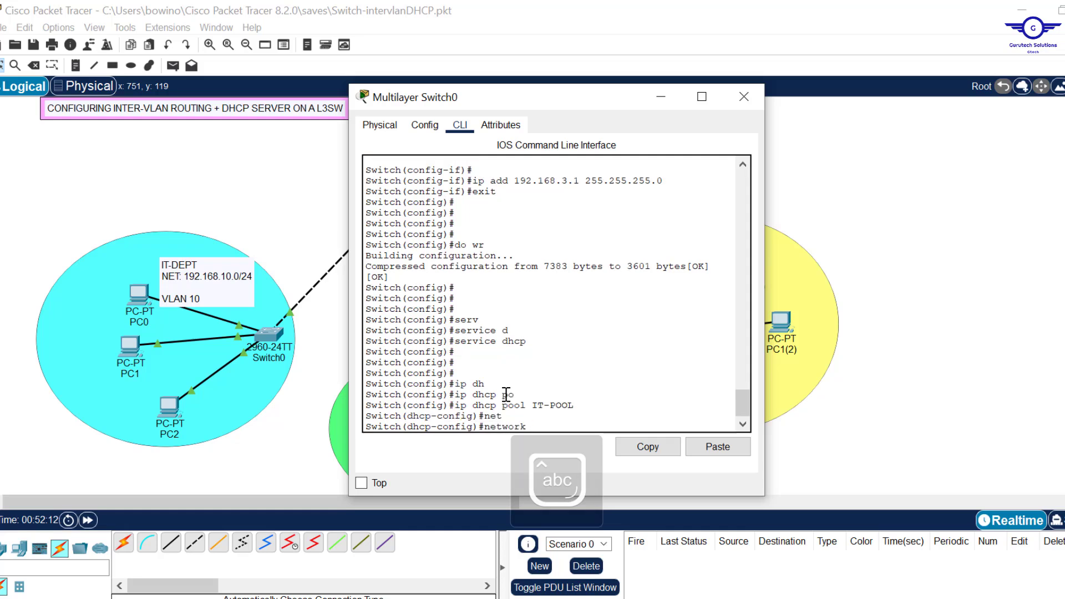
text(192.168)
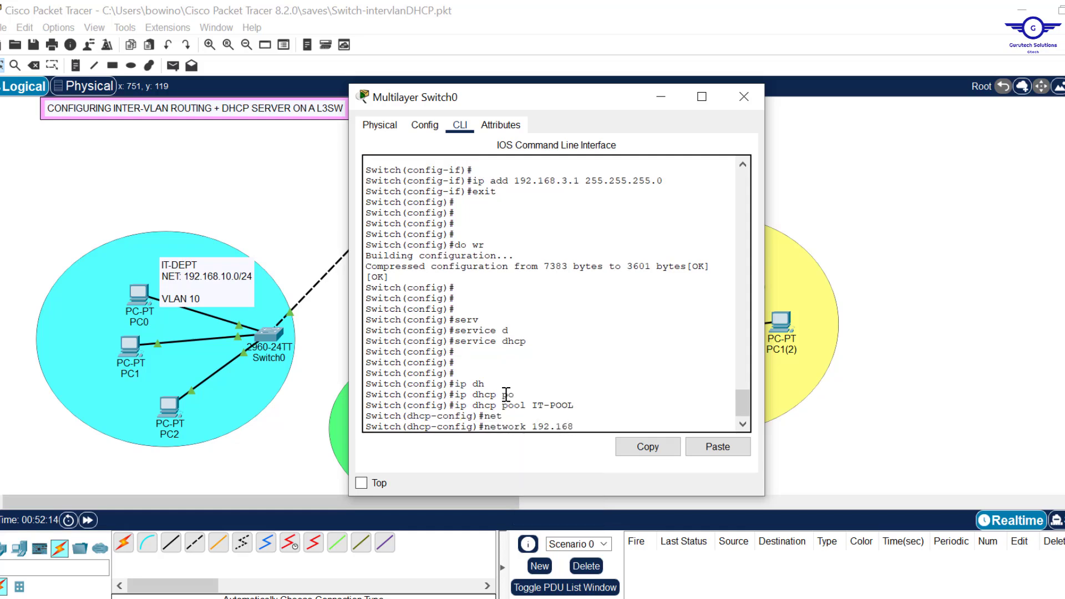
text(.1.0)
drag(744, 401, 749, 390)
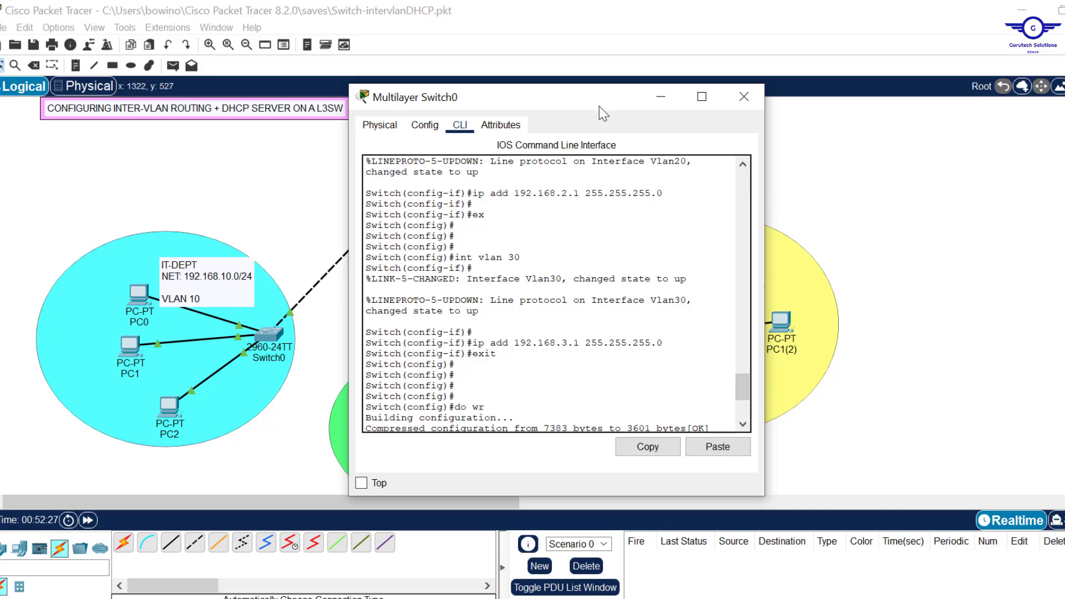
drag(599, 106, 575, 98)
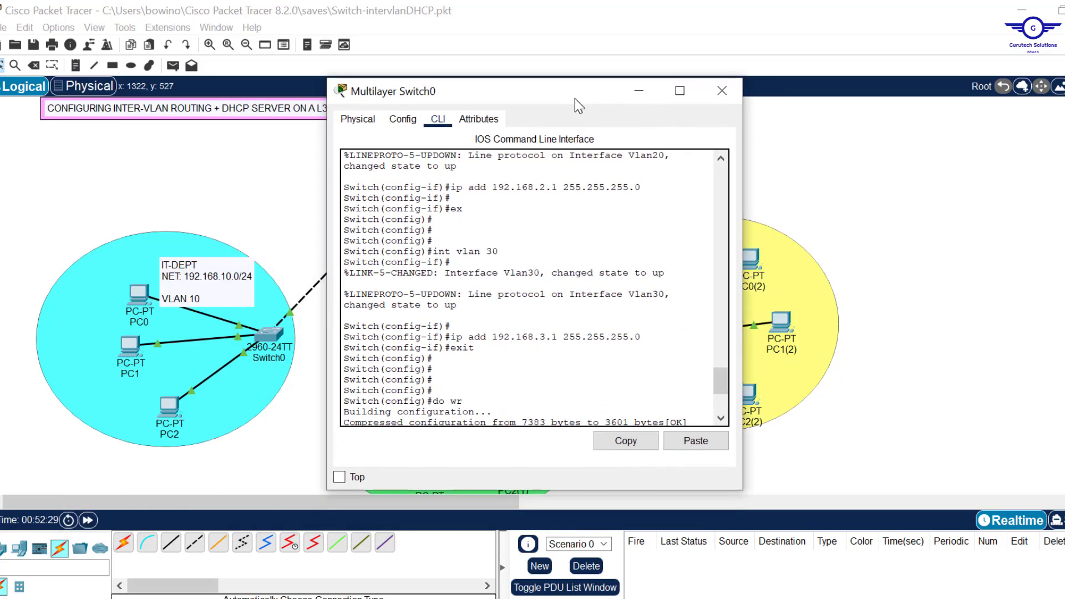
scroll(726, 388, down, 5)
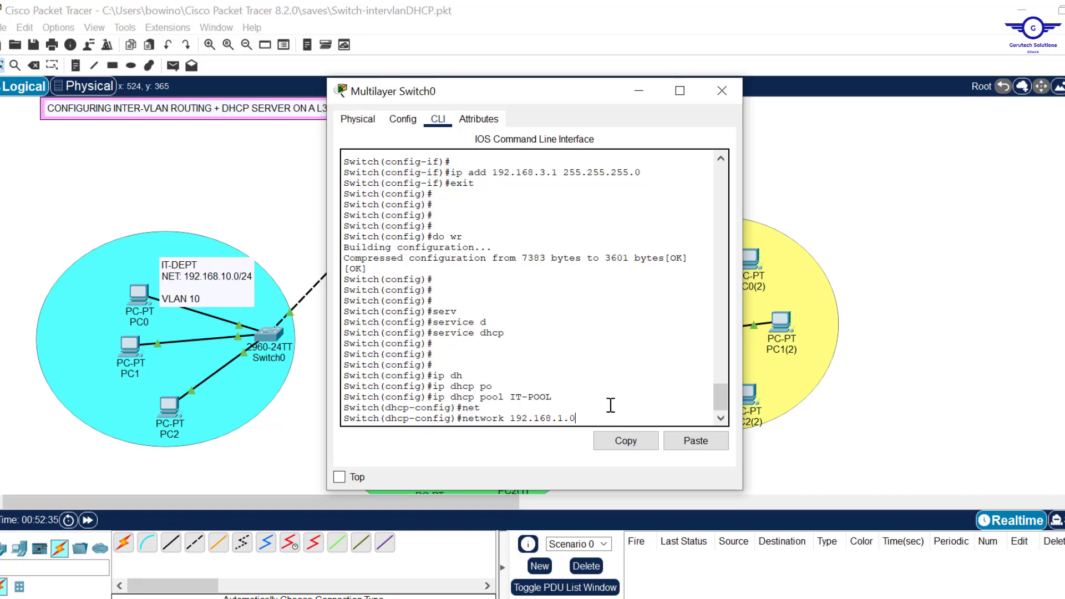
text(55.255.255.0)
key(Return)
Set the default router of IT-POOL to 192.168.1.1
text(def)
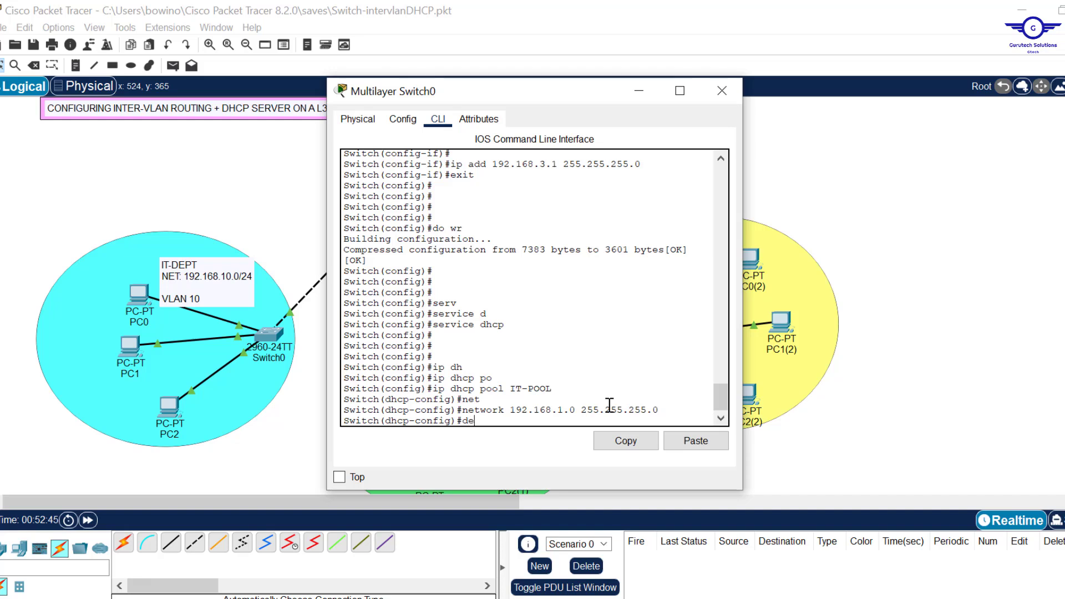
key(Tab)
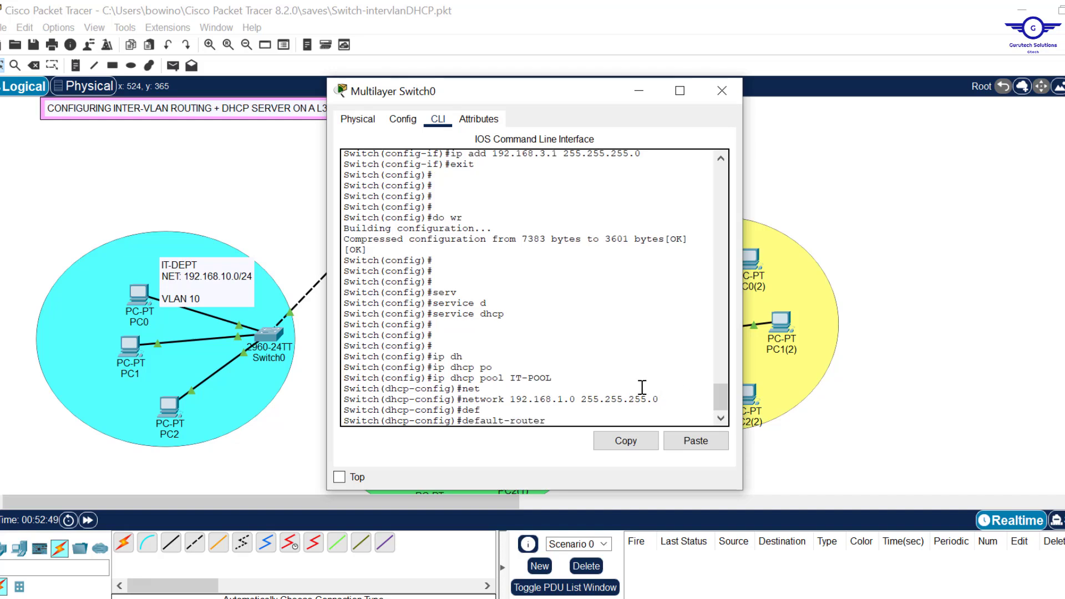
text(192.16)
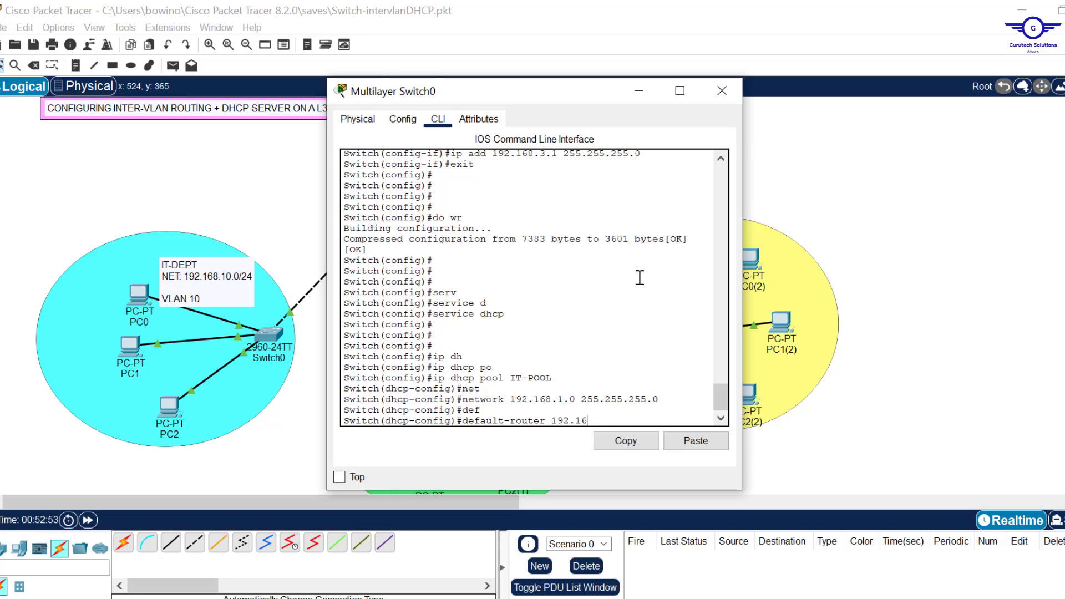
text(7.1)
key(Return)
key(Return)
Set the DNS server of IT-POOL to 192.168.1.1 and exit to global configuration mode
text(dn)
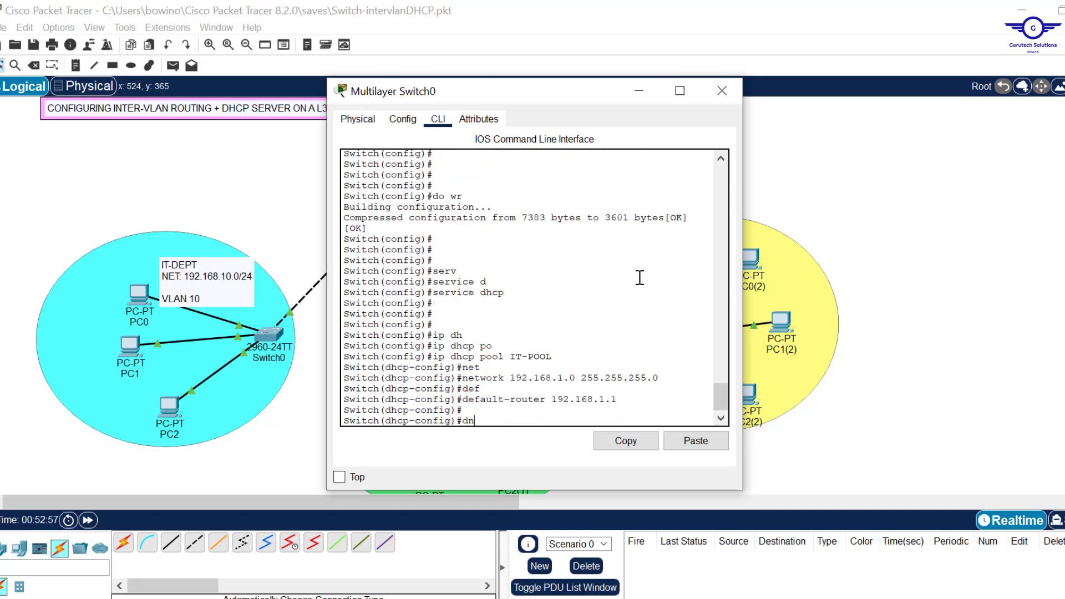
key(Tab)
text(1)
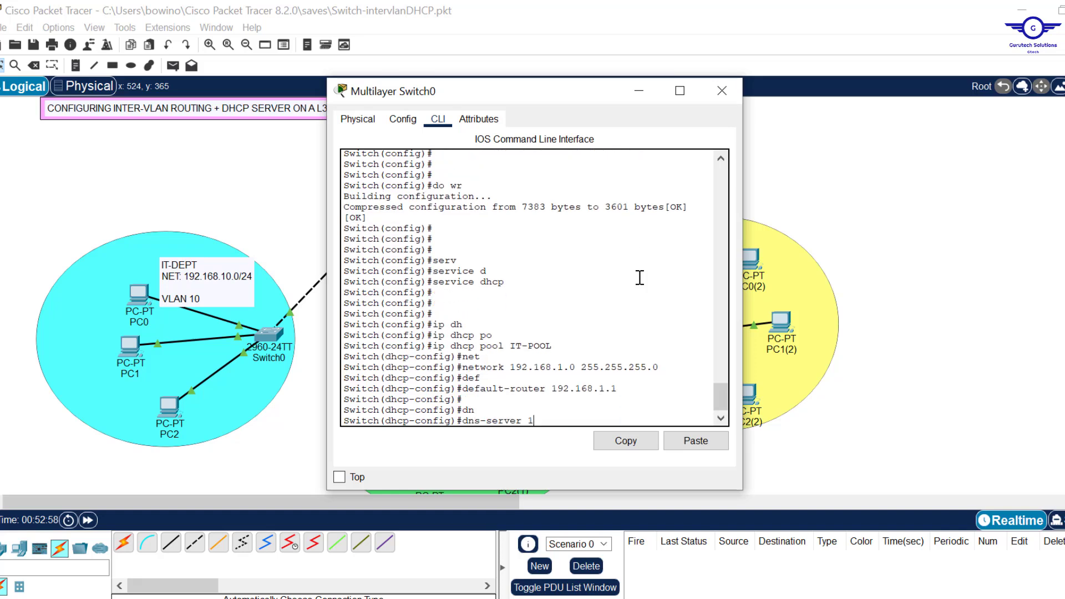
text(92.168.1.1)
key(Return)
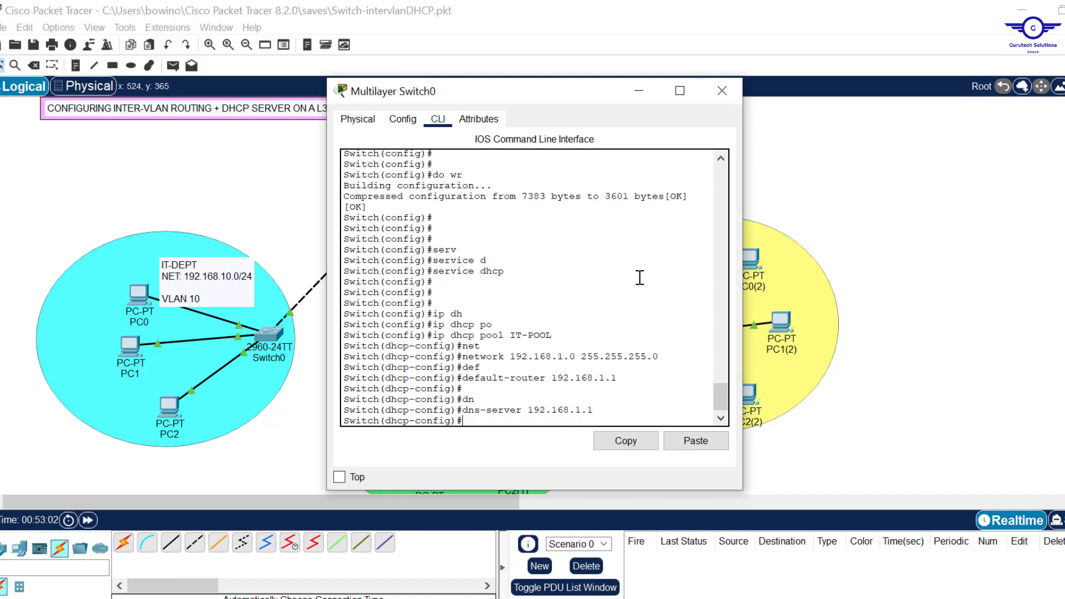
text(exit)
key(Return)
key(Return)
key(Return)
drag(552, 303, 497, 302)
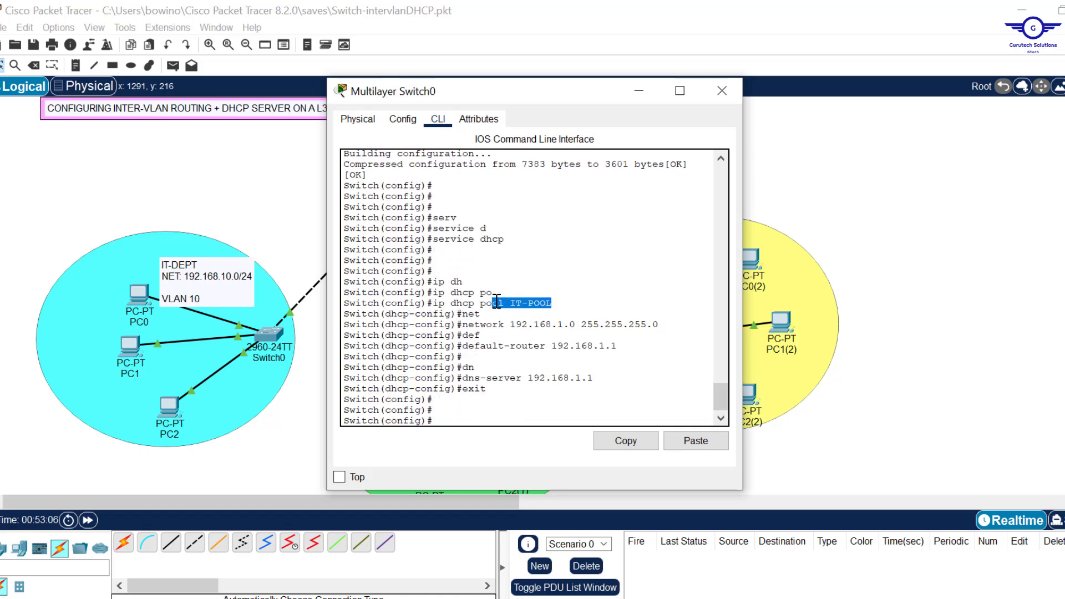
Correct the network address in the IT-DEPT topology label to 192.168.1.0/24
click(963, 197)
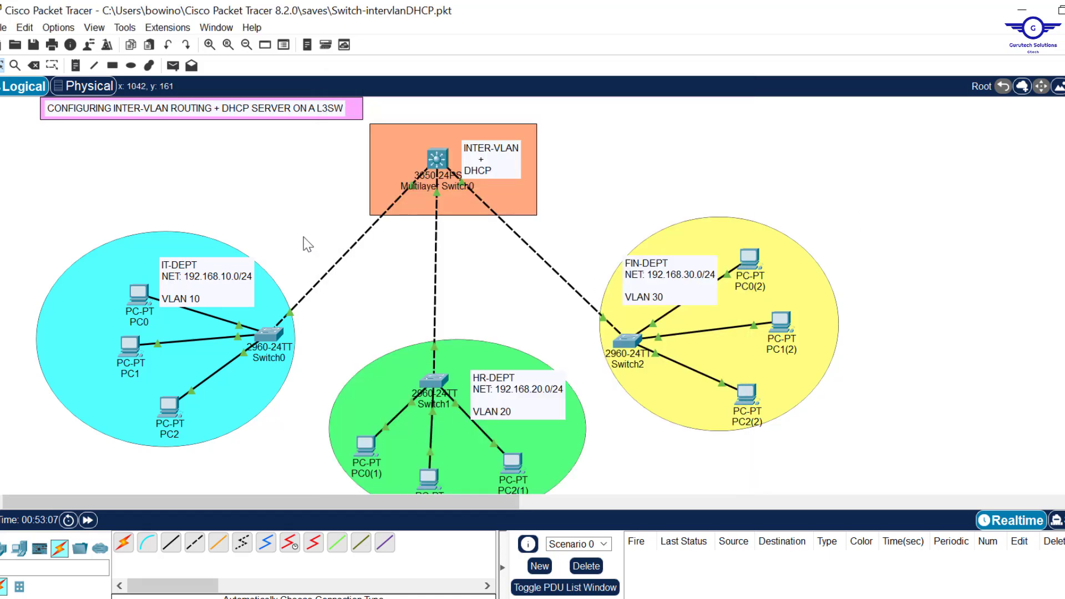
double_click(231, 286)
click(205, 289)
key(BackSpace)
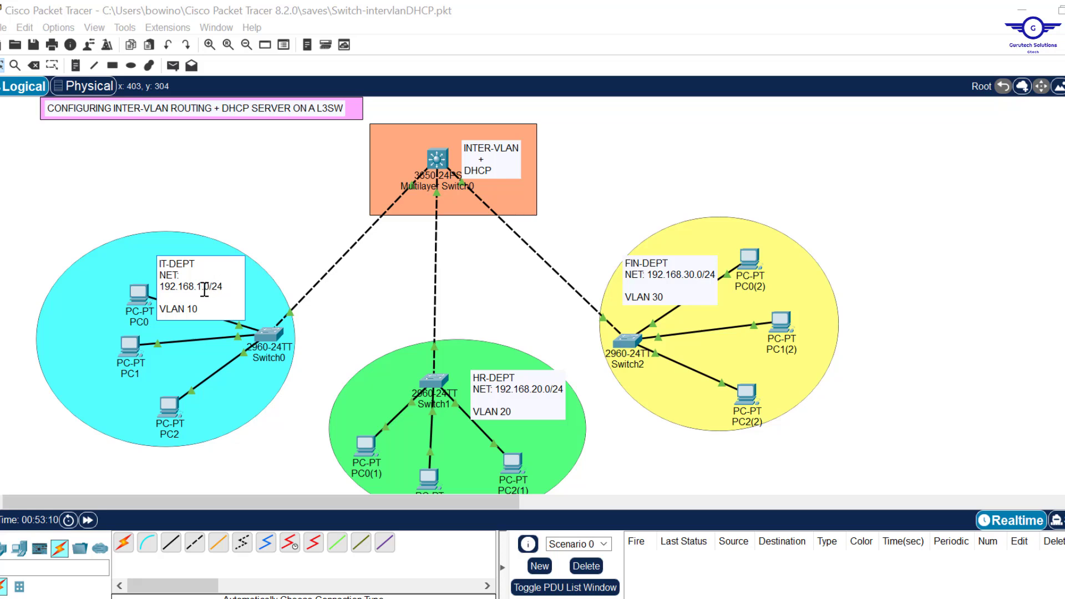
Correct the network addresses in the topology labels to 192.168.2.0/24 for HR-DEPT and 192.168.3.0/24 for FIN-DEPT
double_click(534, 393)
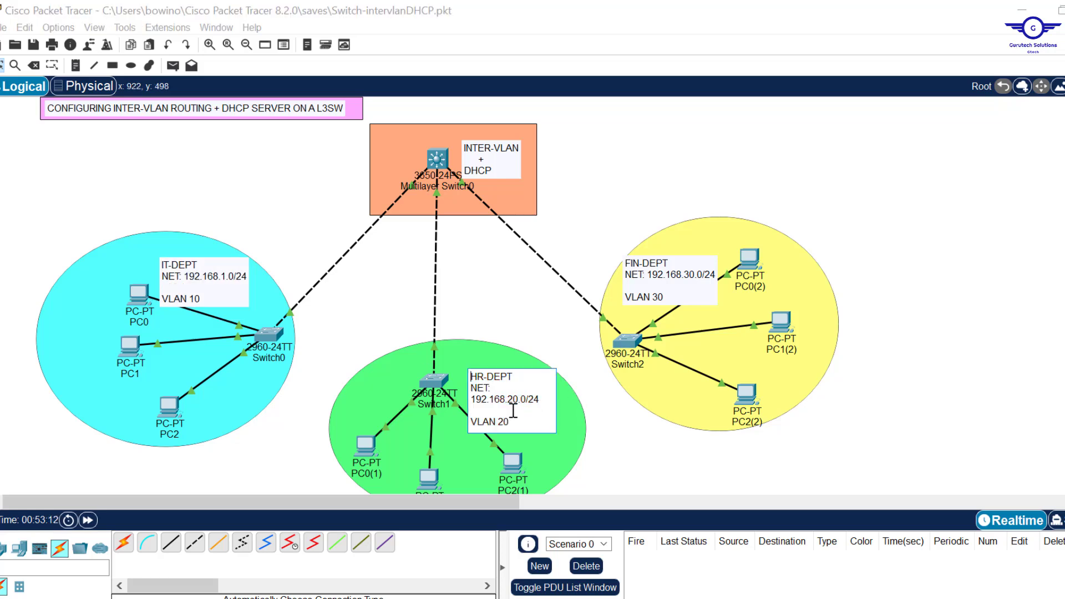
click(514, 403)
key(BackSpace)
double_click(692, 279)
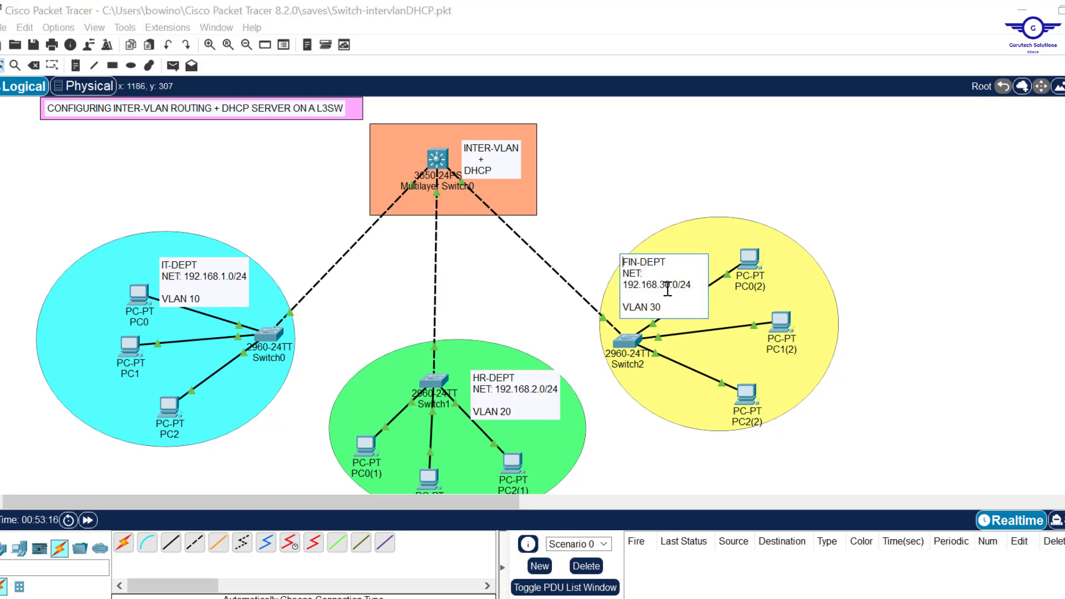
click(668, 286)
key(BackSpace)
click(976, 188)
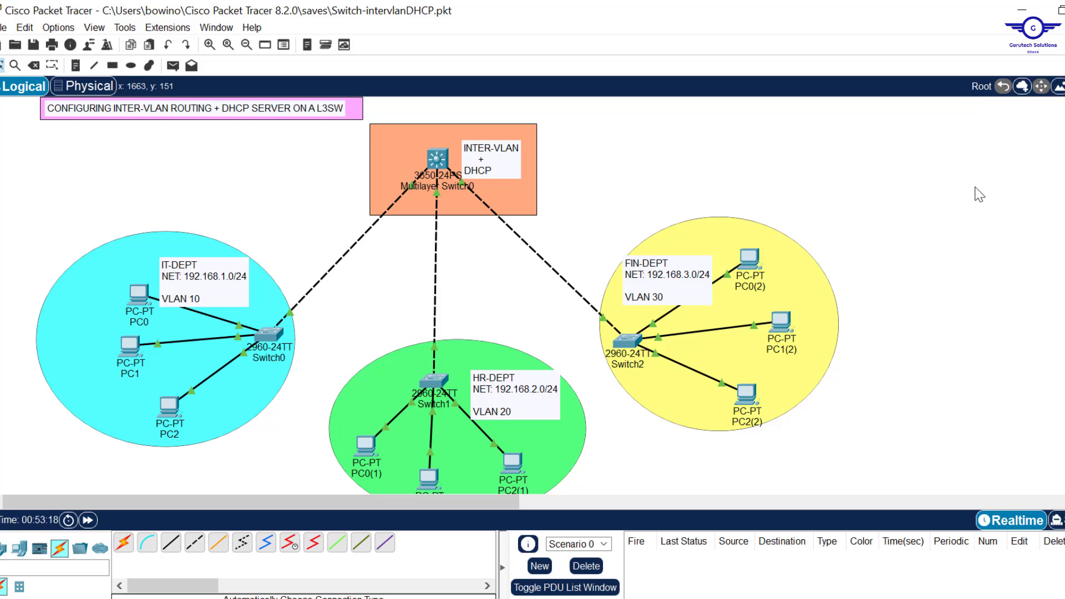
Open the command line of Multilayer Switch0 and create a DHCP pool named HR-POOL
click(434, 164)
drag(492, 303, 549, 302)
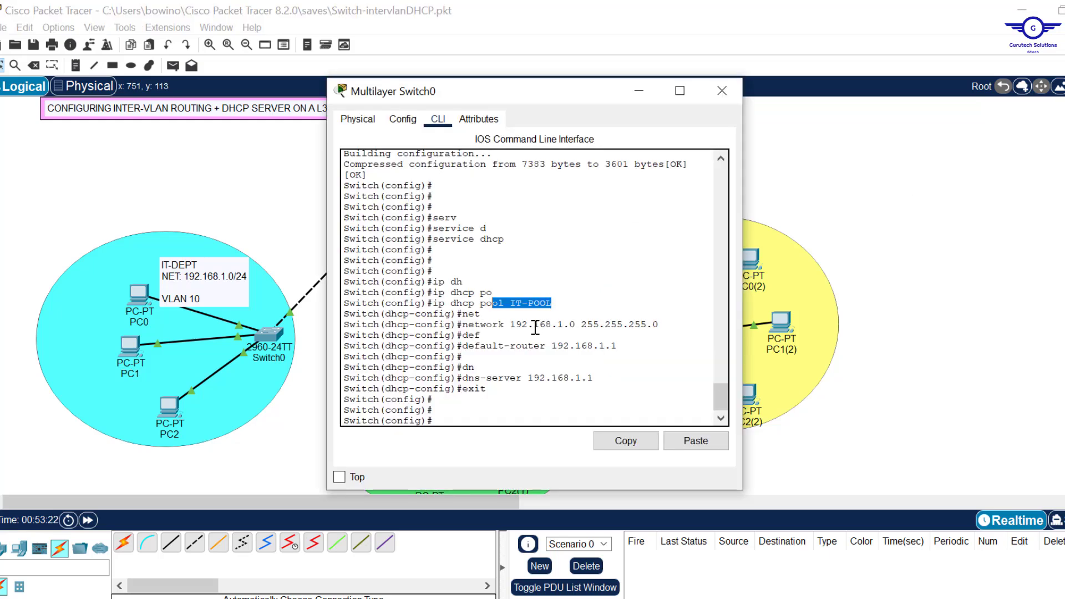
click(457, 421)
key(Up)
key(Up)
key(Up)
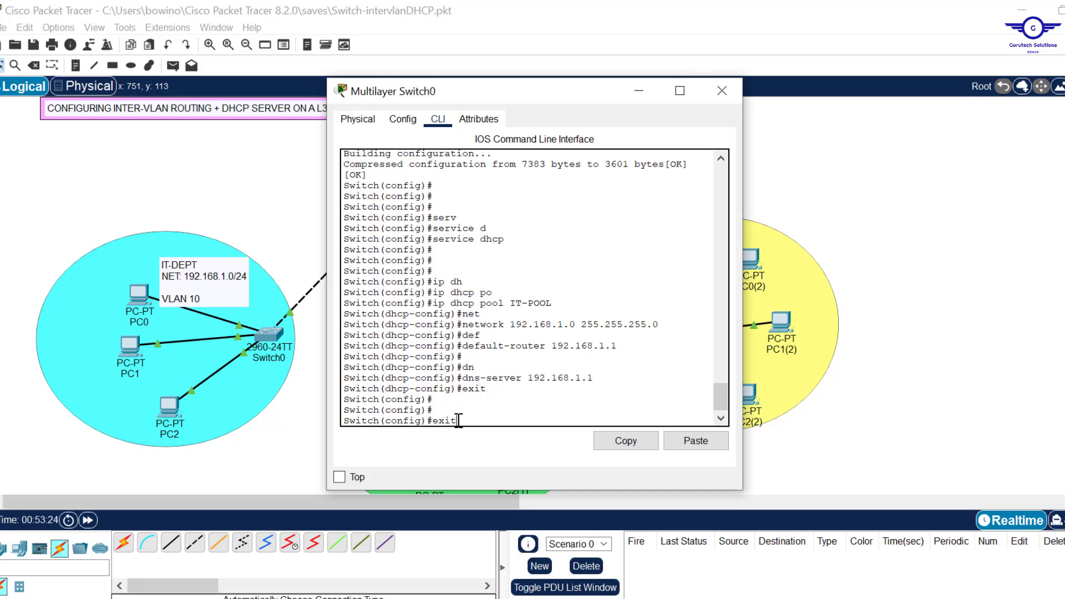
key(Up)
key(Up)
key(Left)
key(Left)
key(Left)
key(Left)
key(Left)
key(BackSpace)
key(BackSpace)
key(Caps_Lock)
text(HR)
key(Return)
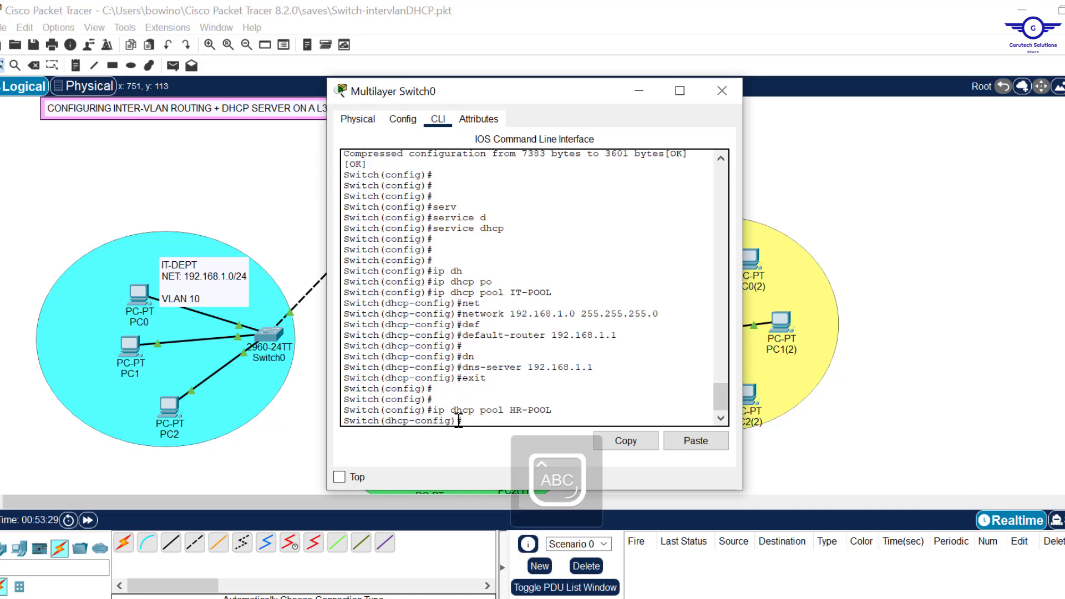
Assign the network 192.168.2.0 with mask 255.255.255.0 to HR-POOL
key(Caps_Lock)
key(Up)
key(Up)
key(Up)
key(Up)
key(Up)
key(Up)
key(Up)
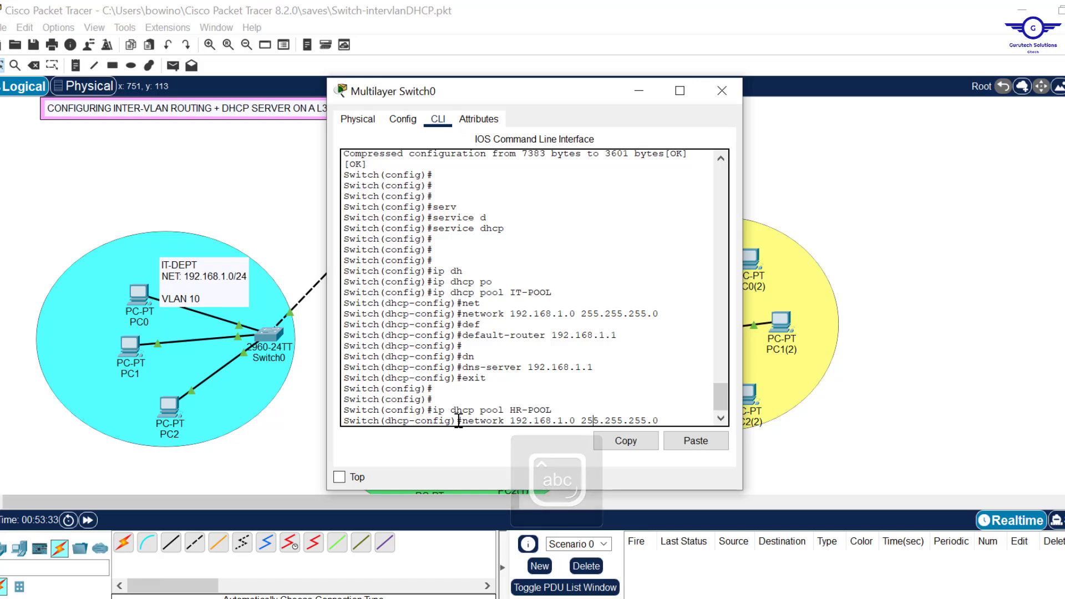
key(Left)
key(Left)
key(Left)
key(Left)
key(Left)
key(Left)
key(Left)
key(Left)
key(Left)
key(Left)
key(Left)
key(BackSpace)
text(2)
key(Return)
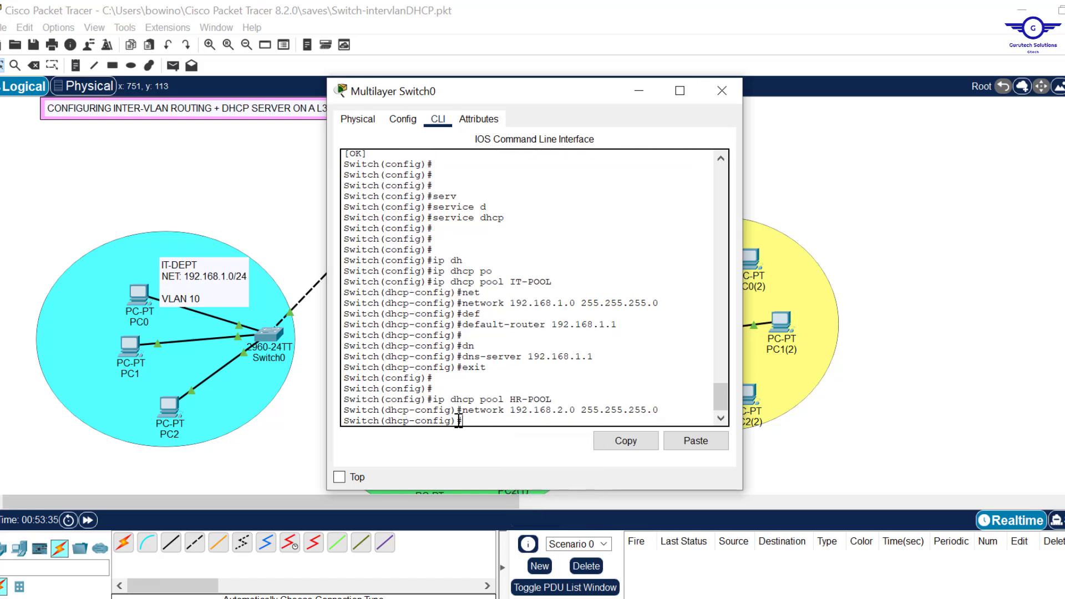
Set the default router of HR-POOL to 192.168.2.1
key(Return)
key(Return)
key(Up)
key(Up)
key(Up)
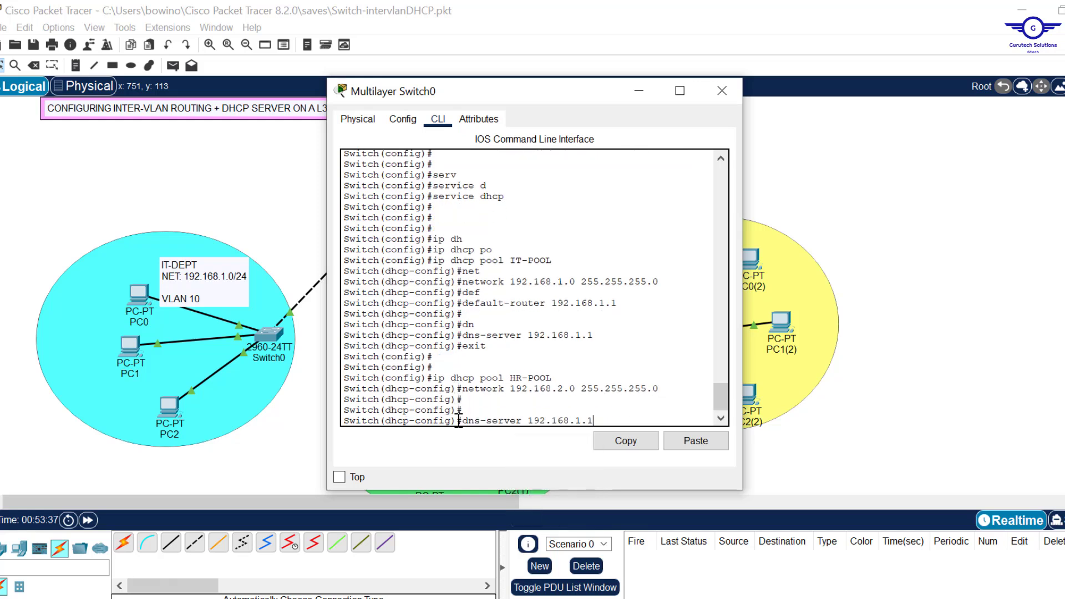
key(Up)
key(Left)
key(Left)
key(BackSpace)
text(2)
key(Return)
Set the DNS server of HR-POOL to 192.168.2.1 and exit to global configuration mode
key(Up)
key(Up)
key(Up)
key(Up)
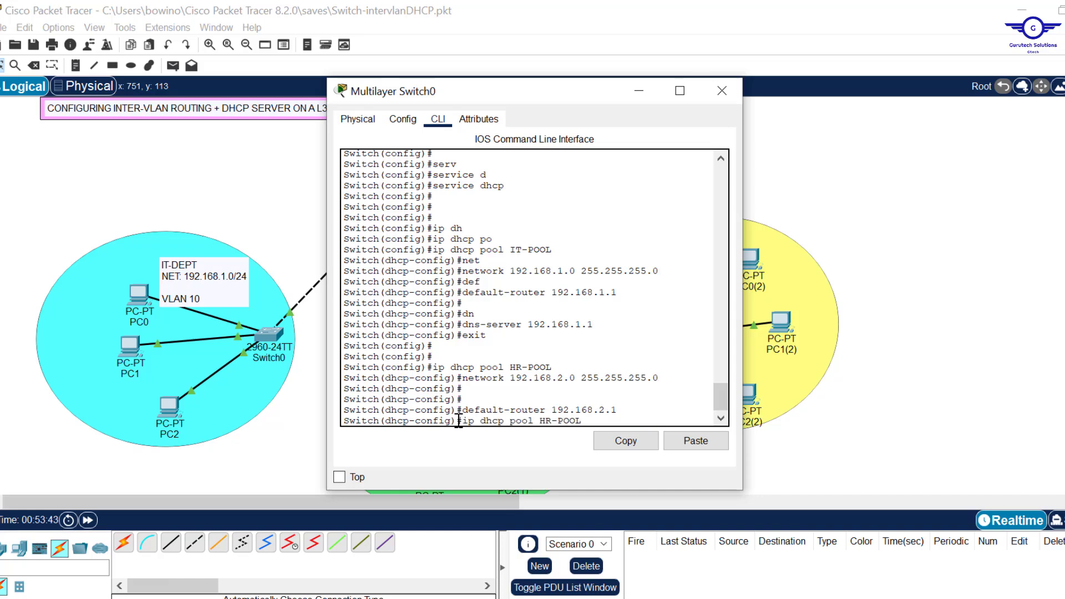
key(Up)
key(BackSpace)
key(BackSpace)
key(BackSpace)
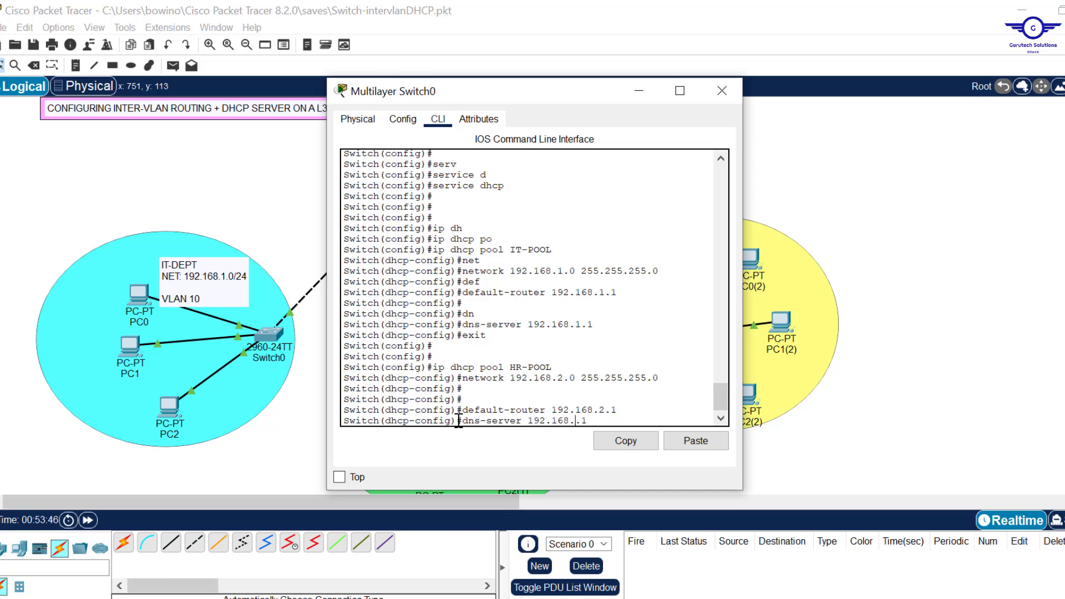
text(2.1)
key(Return)
key(Return)
key(Return)
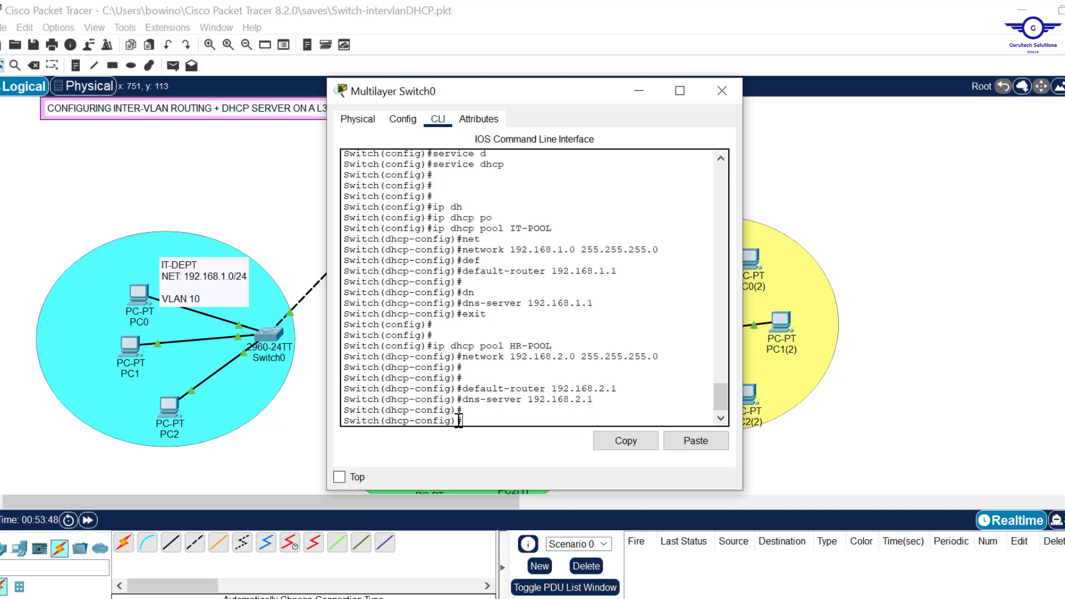
text(e)
key(Return)
key(Return)
key(Return)
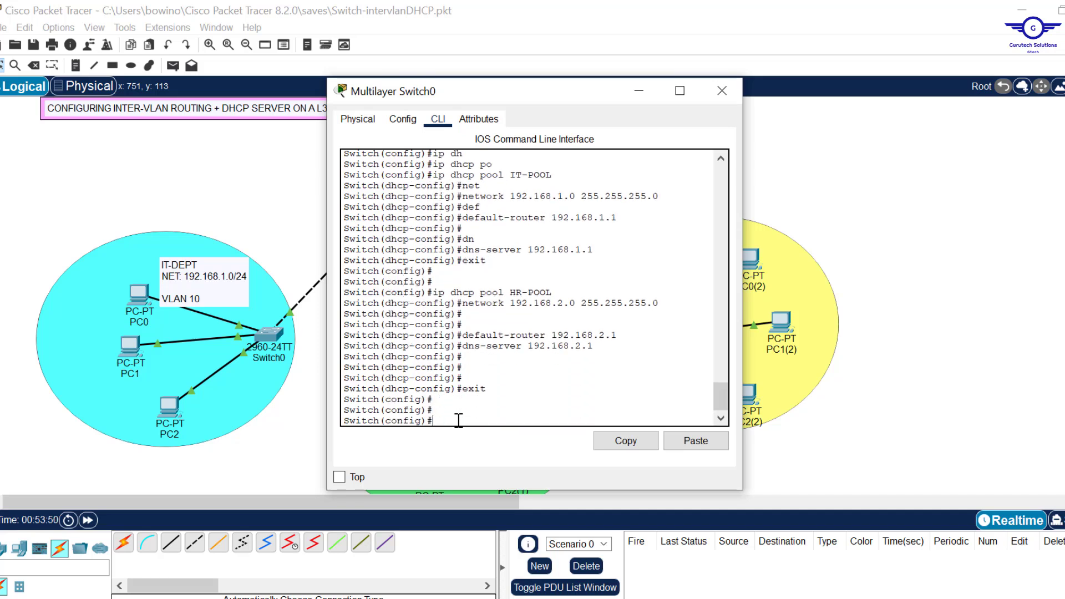
Create a DHCP pool named FIN-POOL for the finance department
key(Up)
key(Up)
key(Up)
key(Up)
key(Up)
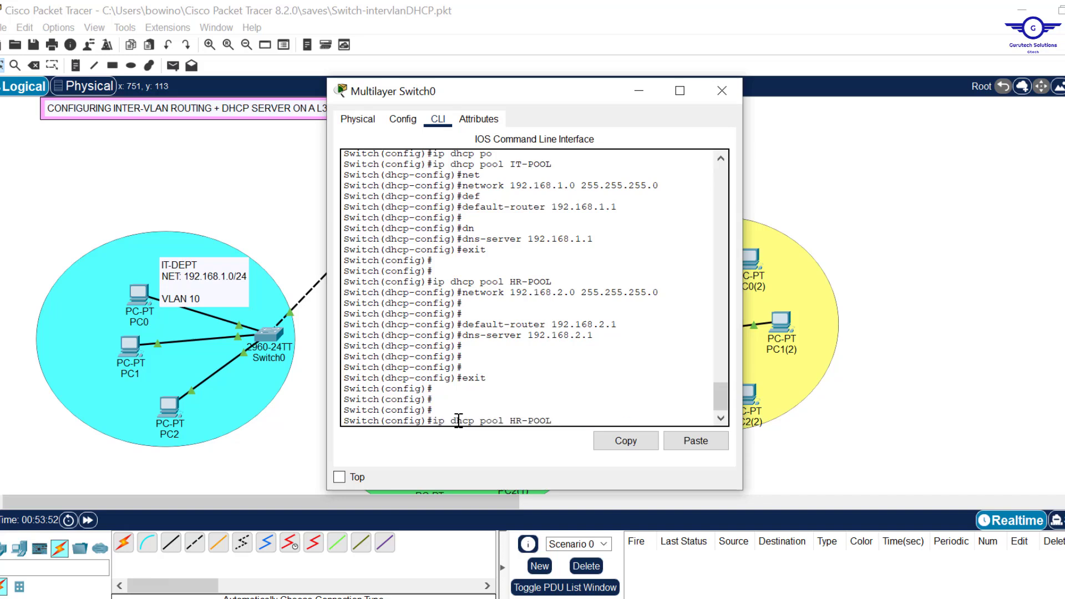
key(BackSpace)
key(BackSpace)
key(Caps_Lock)
text(FIN)
key(Return)
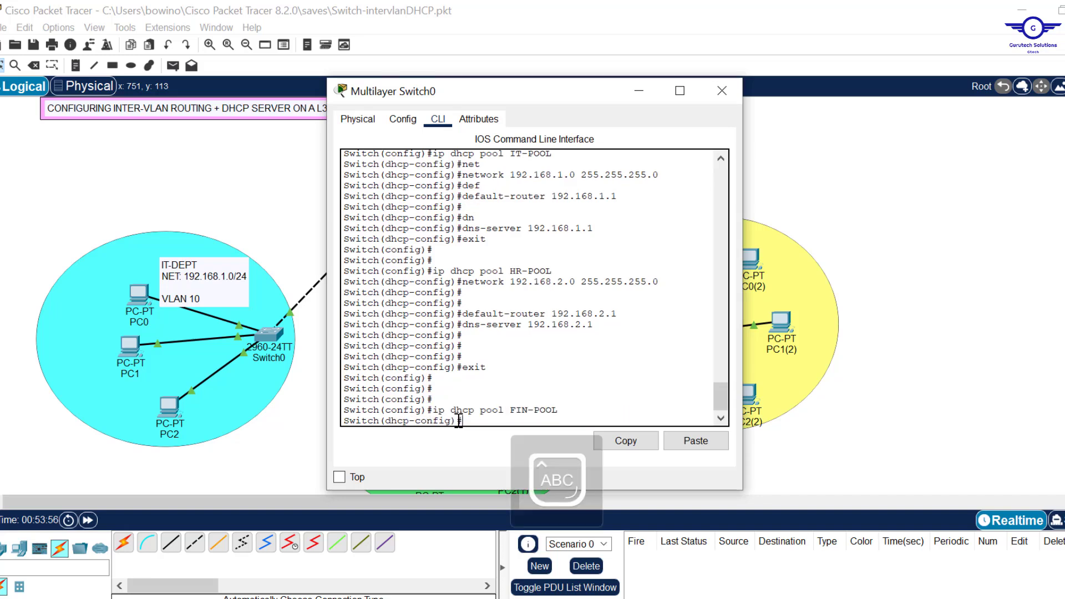
Assign the network 192.168.3.0 with mask 255.255.255.0 to FIN-POOL
key(Caps_Lock)
key(Up)
key(Up)
key(Up)
key(Up)
key(Up)
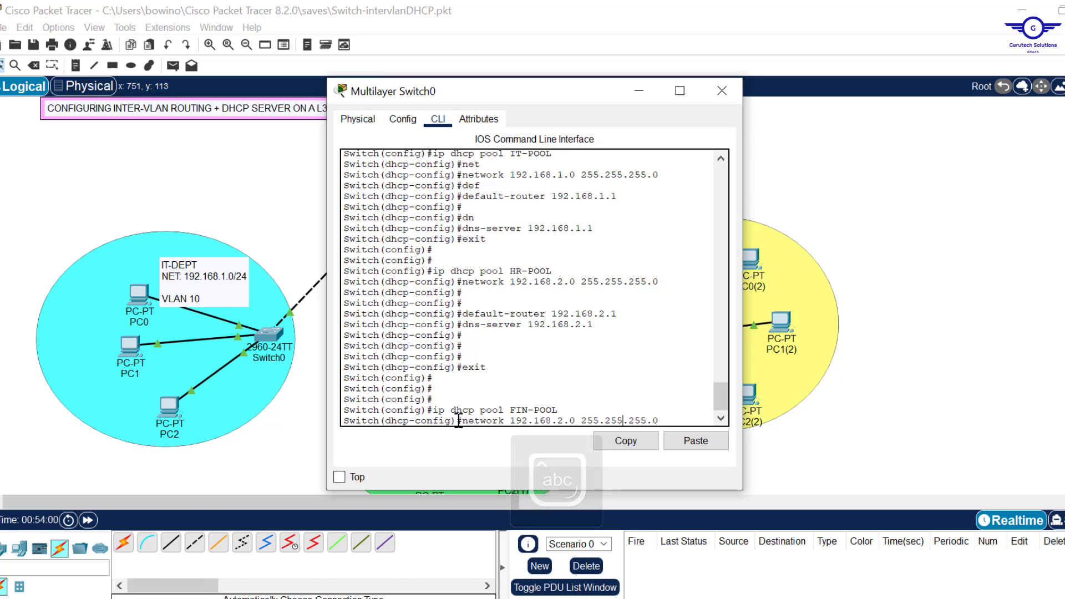
key(Left)
key(Left)
key(Left)
key(Left)
key(Left)
key(Left)
key(Left)
key(Left)
key(Left)
key(Left)
key(Left)
key(Left)
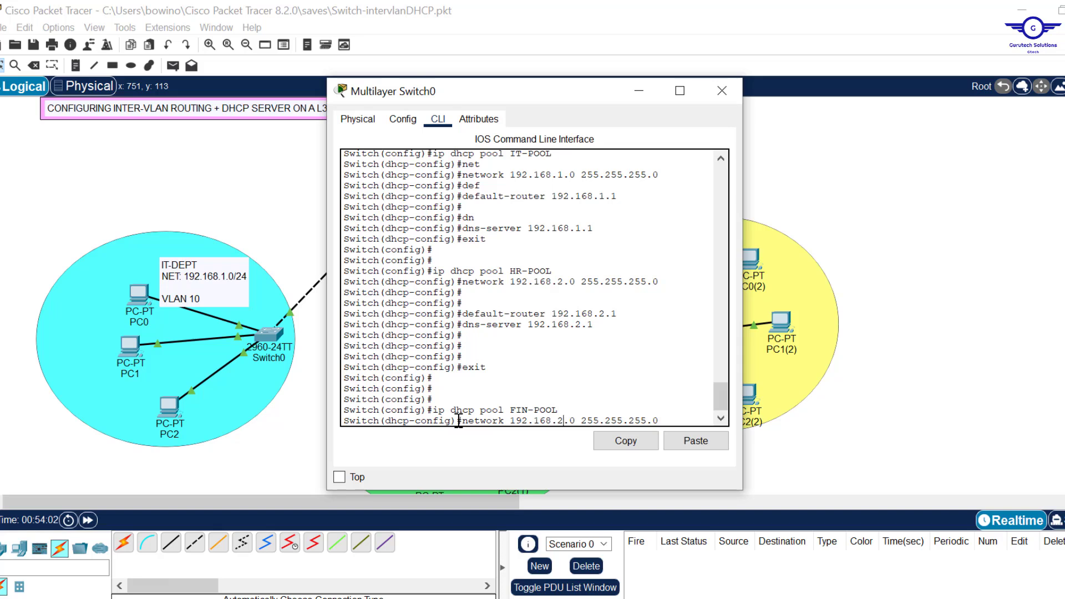
key(BackSpace)
text(3)
key(Return)
Set the default router of FIN-POOL to 192.168.3.1
key(Up)
key(Up)
key(Up)
key(Up)
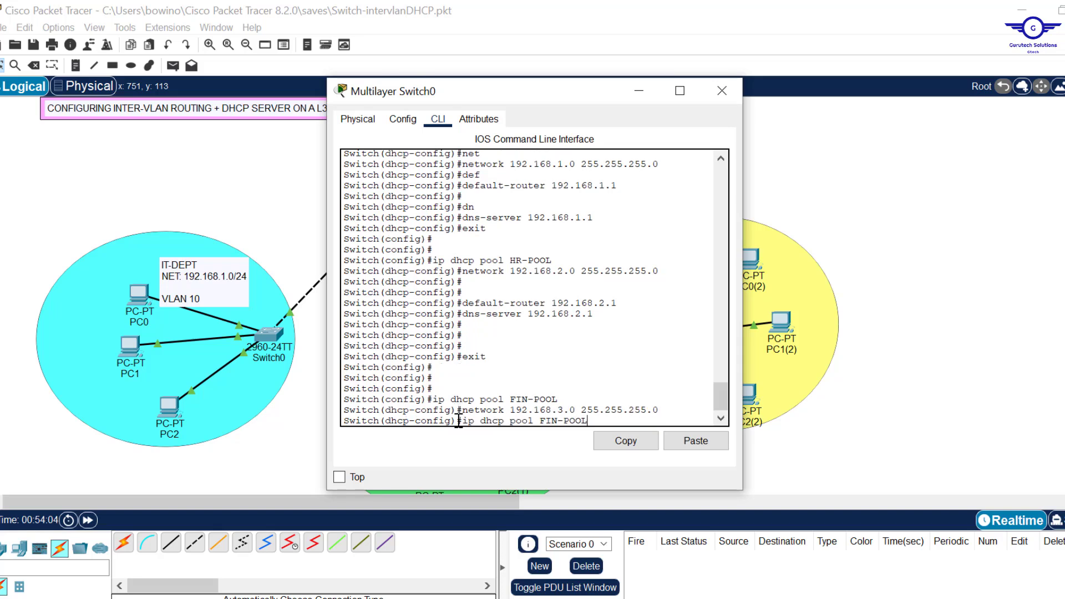
key(Up)
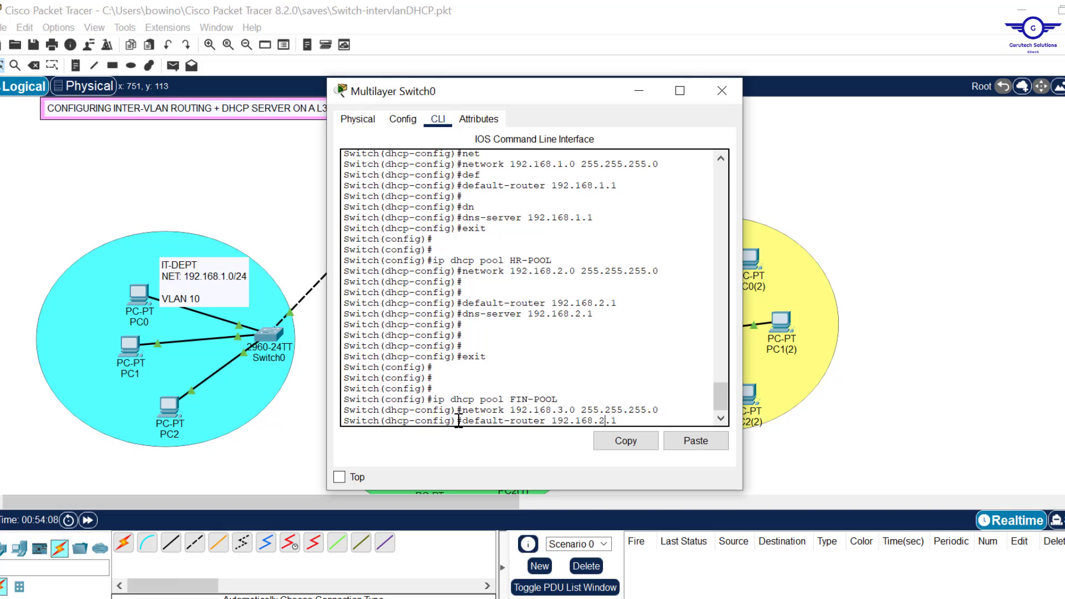
key(BackSpace)
text(3)
key(Return)
Set the DNS server of FIN-POOL to 192.168.3.1
key(Up)
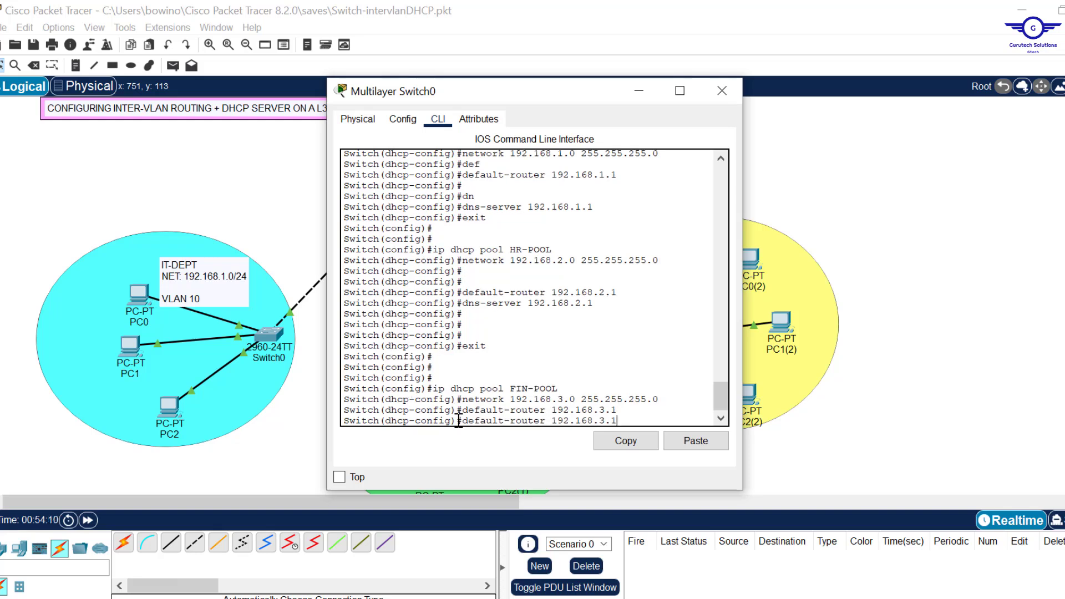
key(Up)
key(Up)
key(Up)
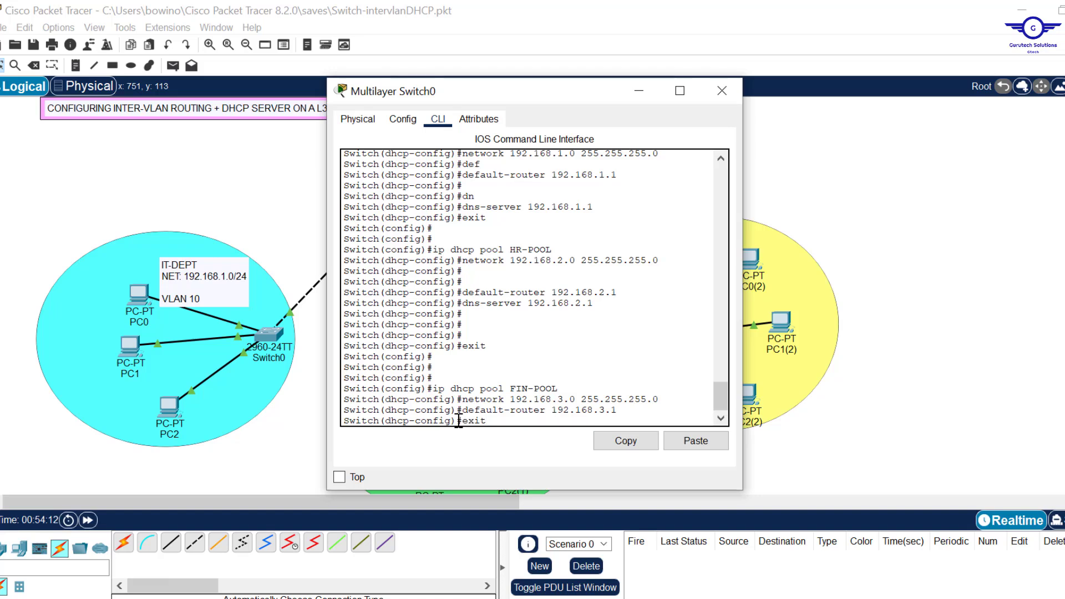
key(Up)
text(3)
key(Return)
Exit the FIN-POOL configuration and save the switch configuration with do wr
text(exit)
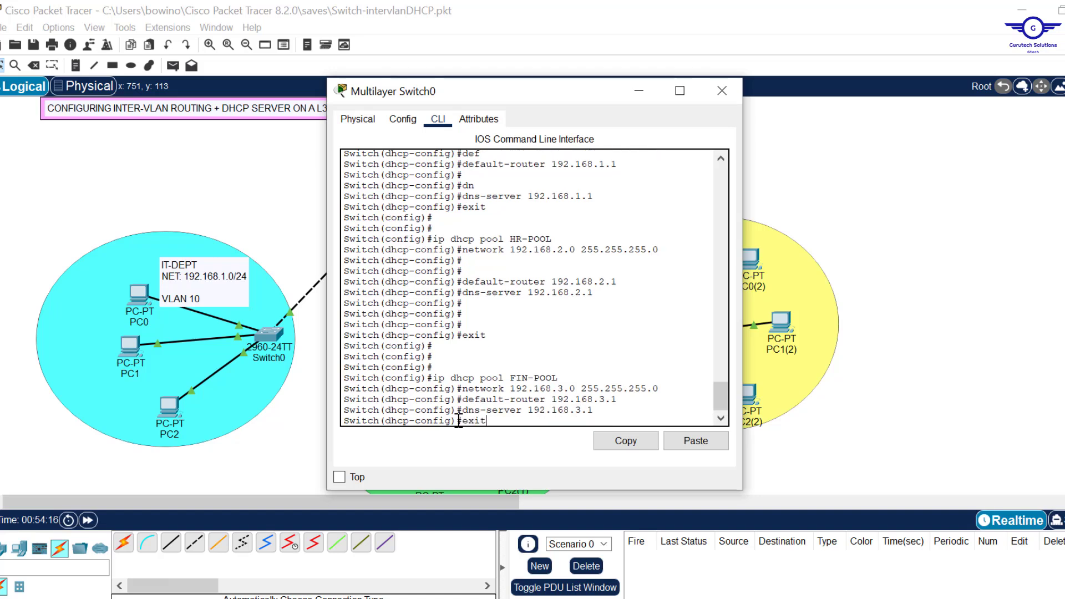
key(Return)
key(Return)
key(Return)
text(do wr)
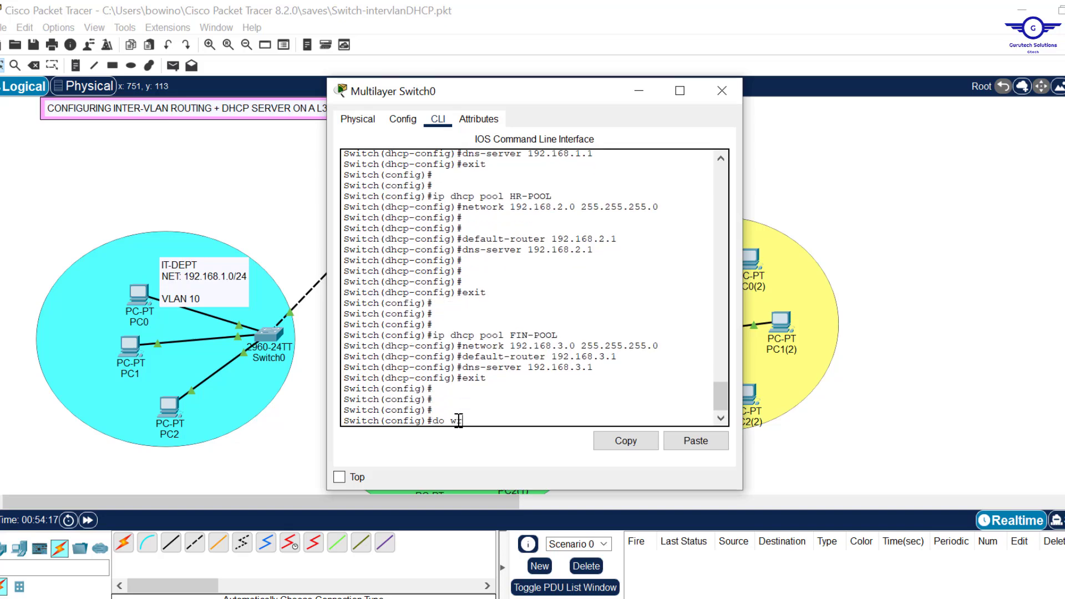
key(Return)
Switch to config-guide.txt in Notepad and highlight step 6 about excluding IP address ranges
key(alt+Tab)
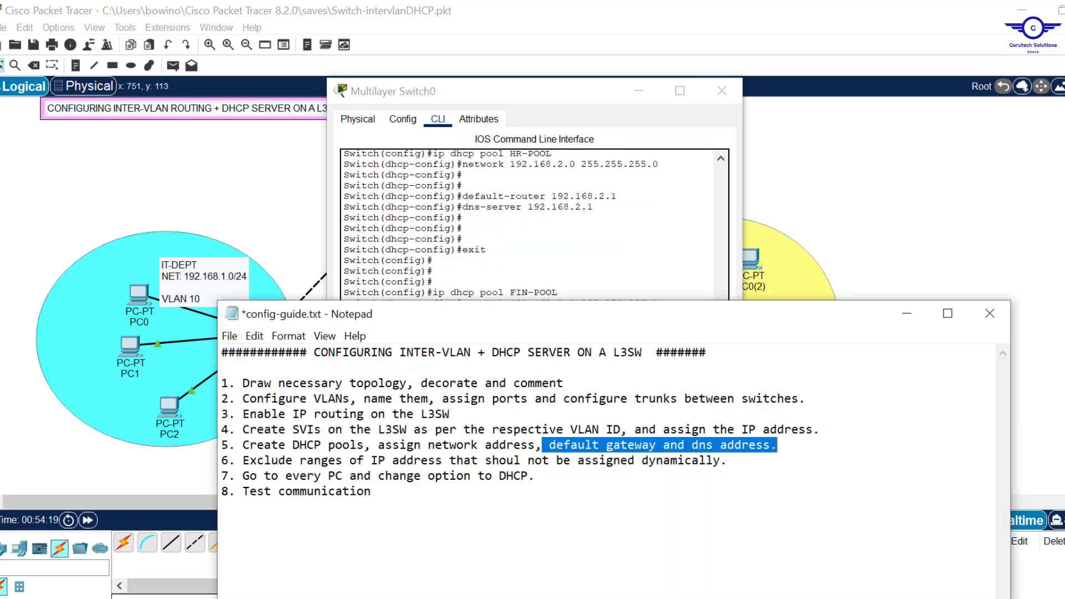
click(531, 476)
drag(222, 477, 241, 463)
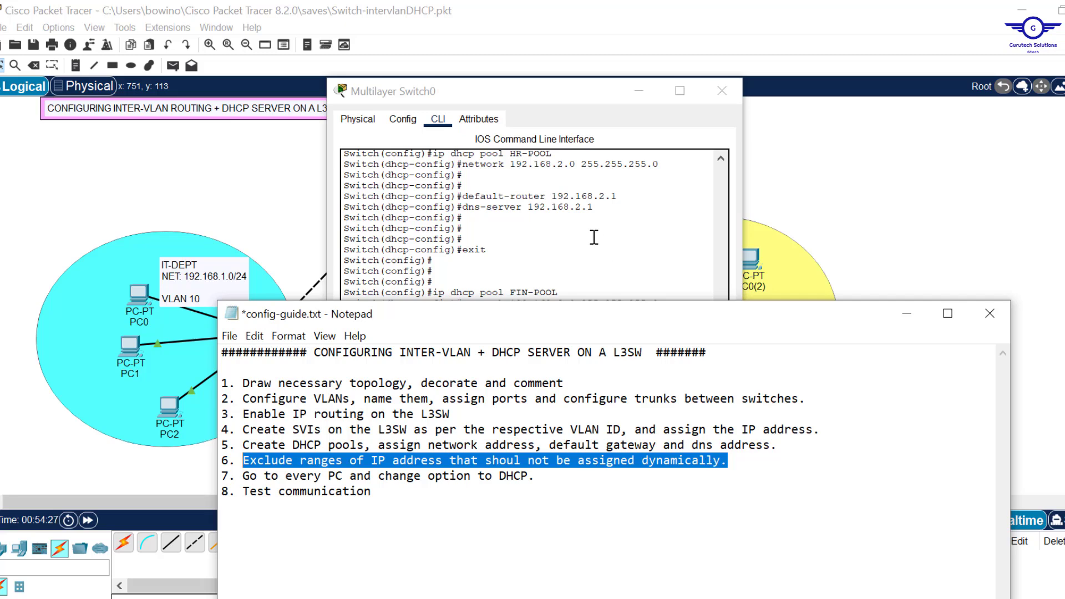
Return to the switch CLI in Packet Tracer and exclude addresses 192.168.1.1 to 192.168.1.10 from DHCP assignment
click(572, 280)
key(Return)
key(Return)
key(Return)
key(Return)
key(Return)
key(Return)
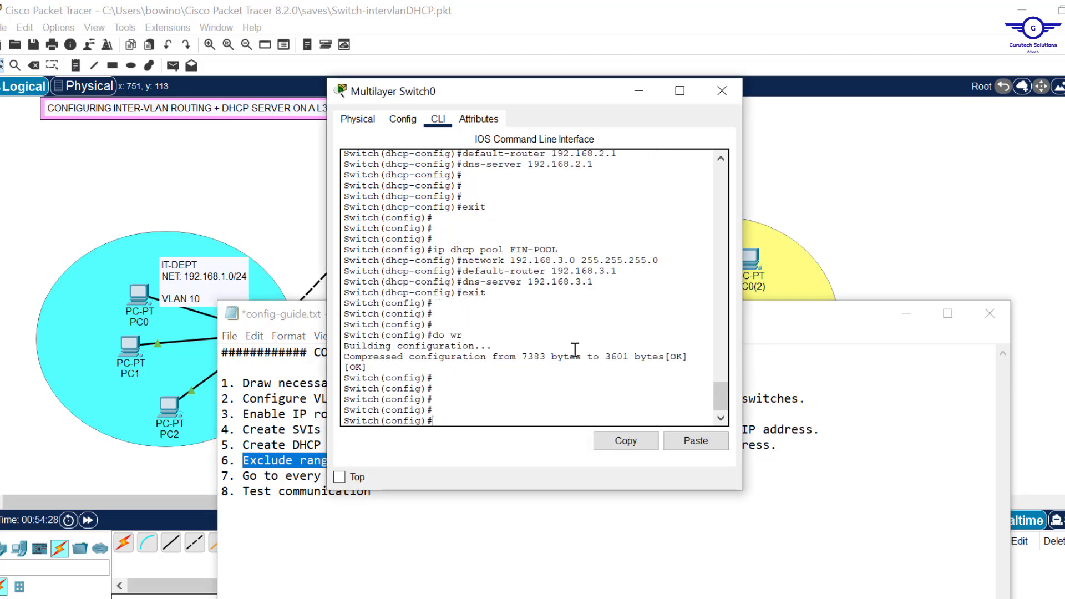
text(ip dhc)
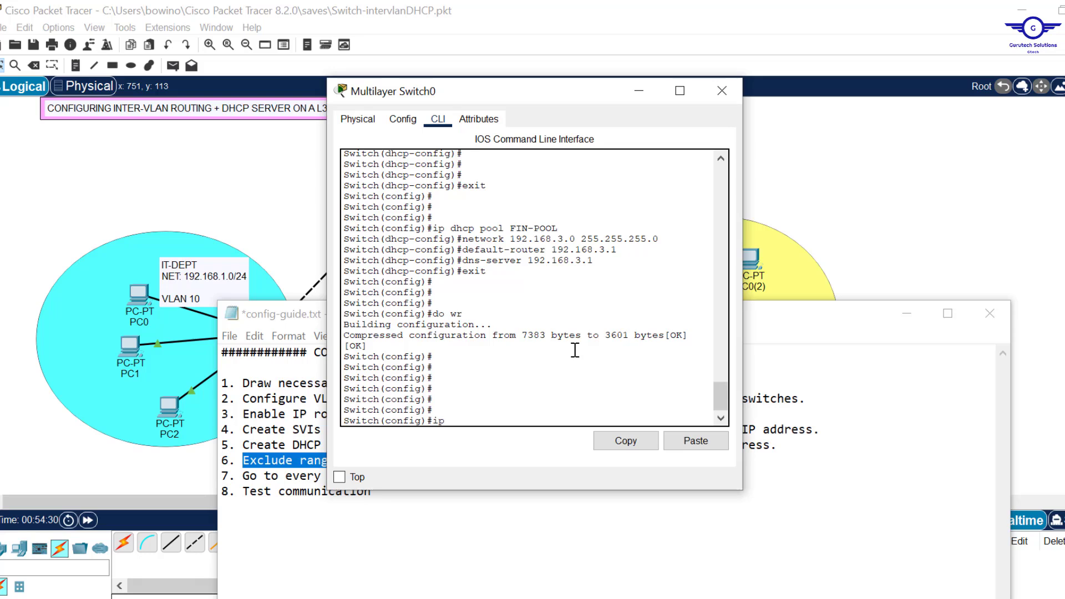
key(Tab)
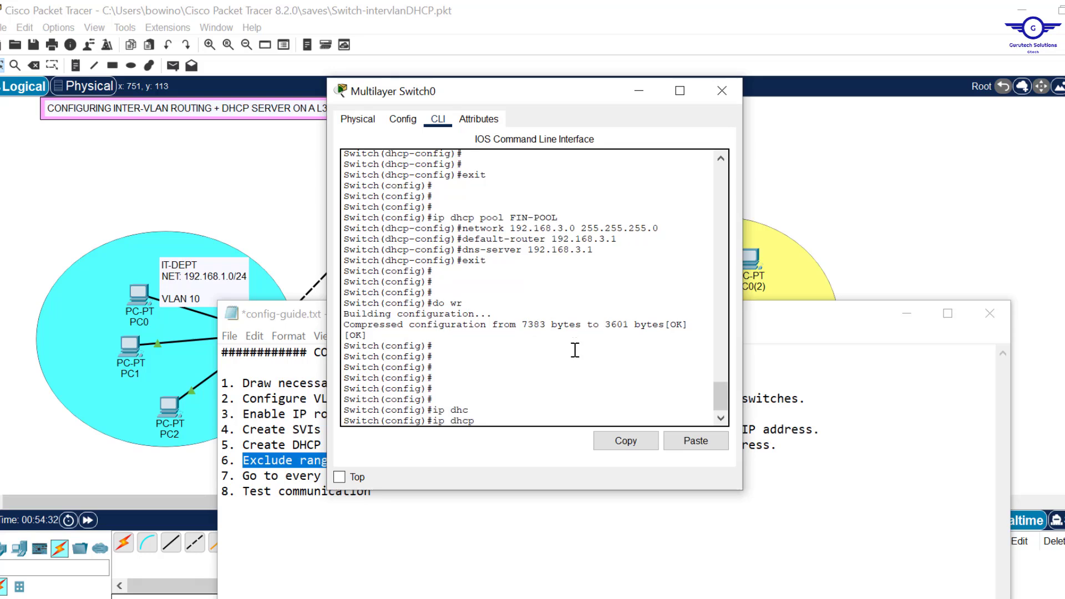
text(e)
key(Tab)
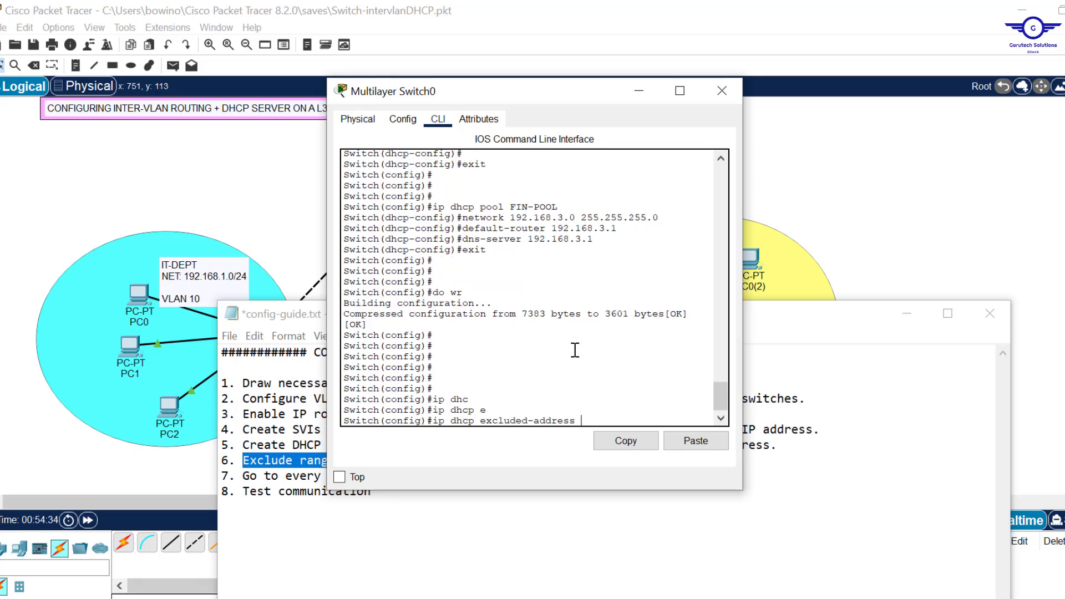
text(192.168.1.1 192.168)
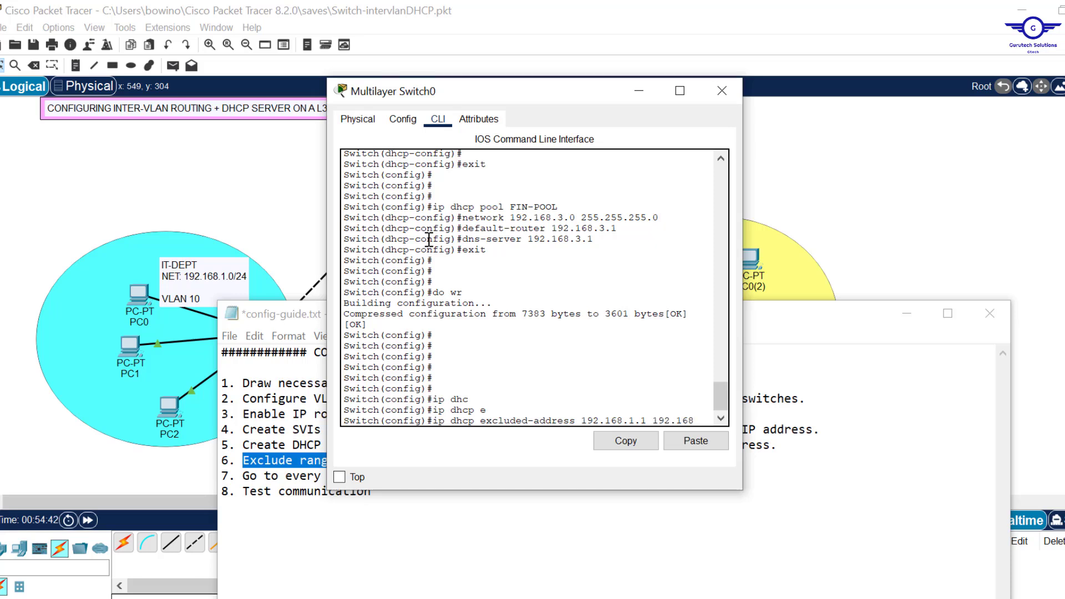
text(.1.)
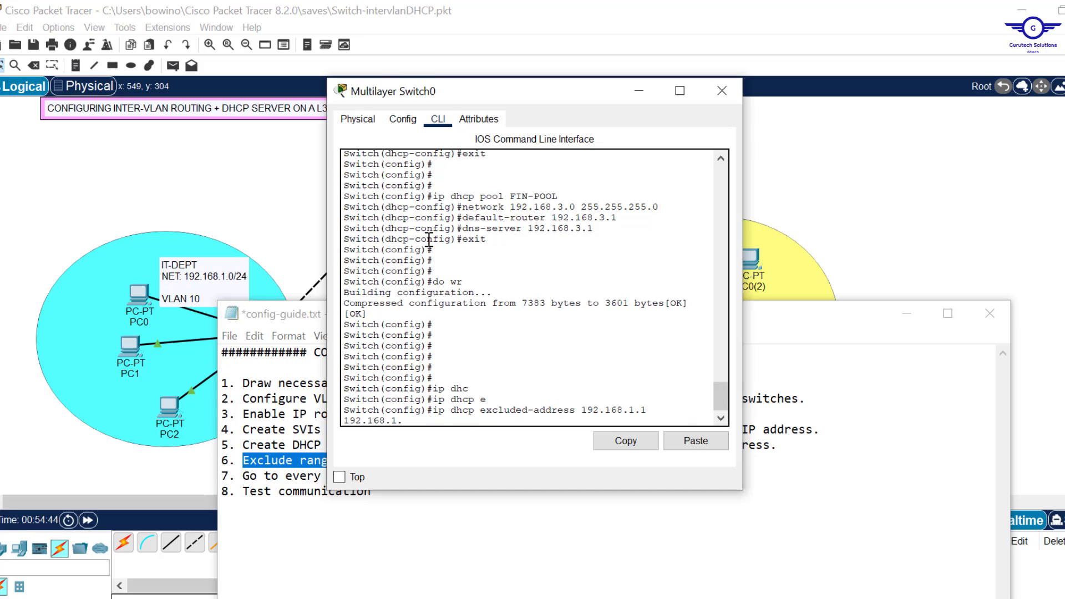
text(10)
drag(743, 211, 934, 214)
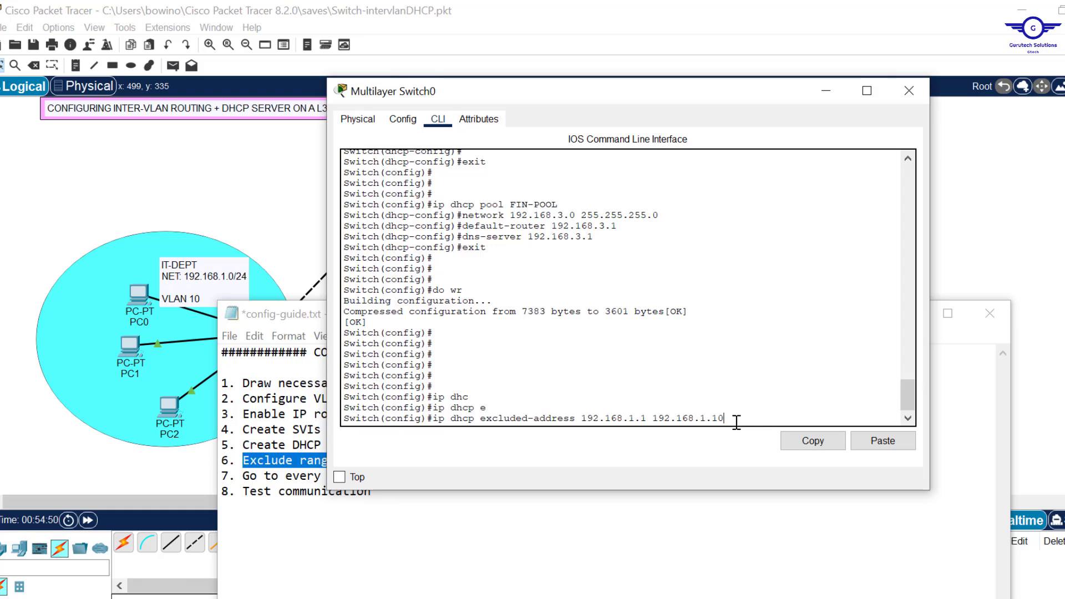
drag(738, 422, 637, 422)
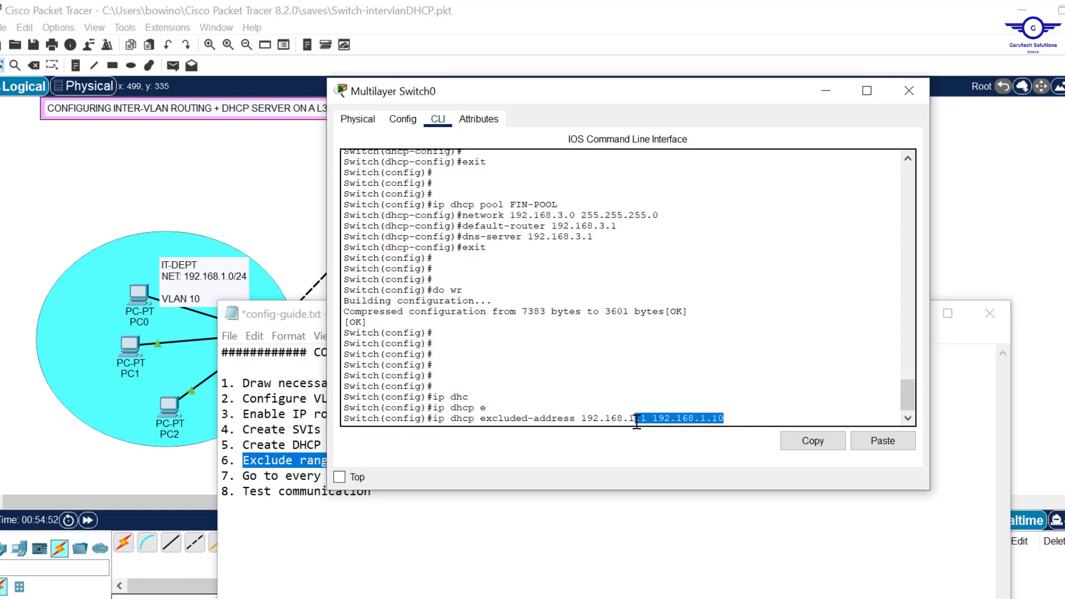
click(702, 420)
key(Return)
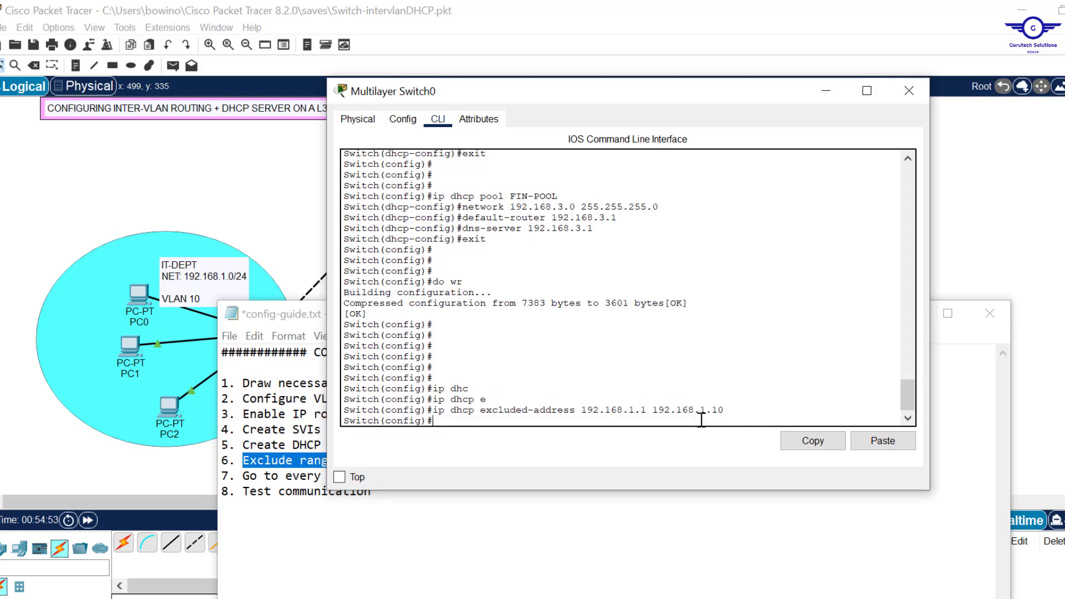
Exclude addresses 192.168.2.1 to 192.168.2.10 from DHCP assignment on the multilayer switch
key(Up)
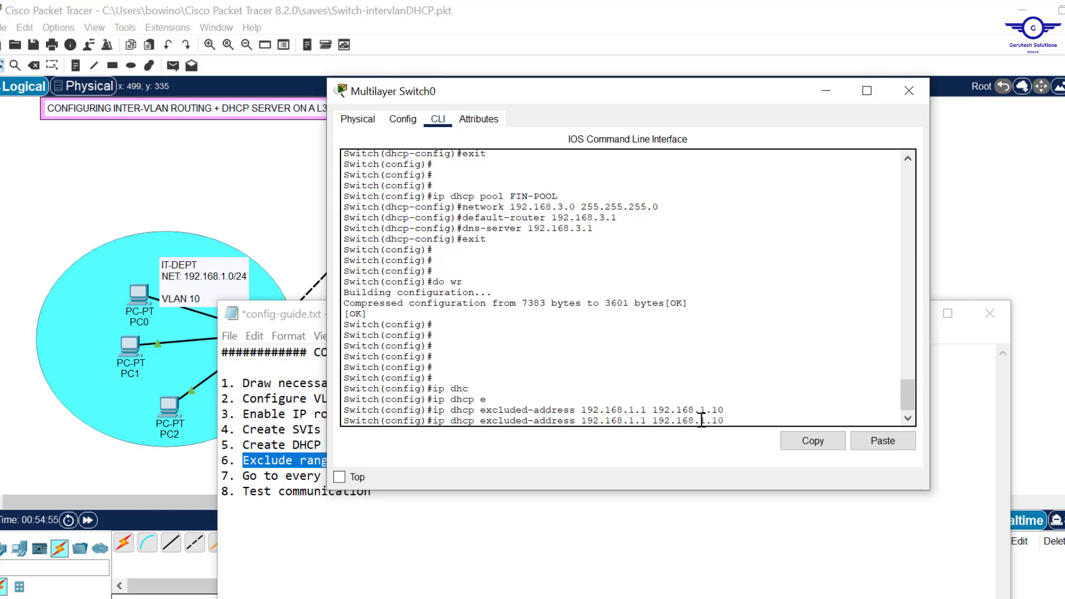
key(Left)
key(Left)
key(Left)
key(BackSpace)
text(2)
key(Left)
key(Left)
key(Left)
key(Left)
key(Left)
key(Left)
key(Left)
key(Left)
key(Left)
key(Left)
key(Left)
key(Left)
key(BackSpace)
text(2)
key(Return)
key(Return)
key(Return)
Exclude addresses 192.168.3.1 to 192.168.3.10 from DHCP assignment on the multilayer switch
key(Up)
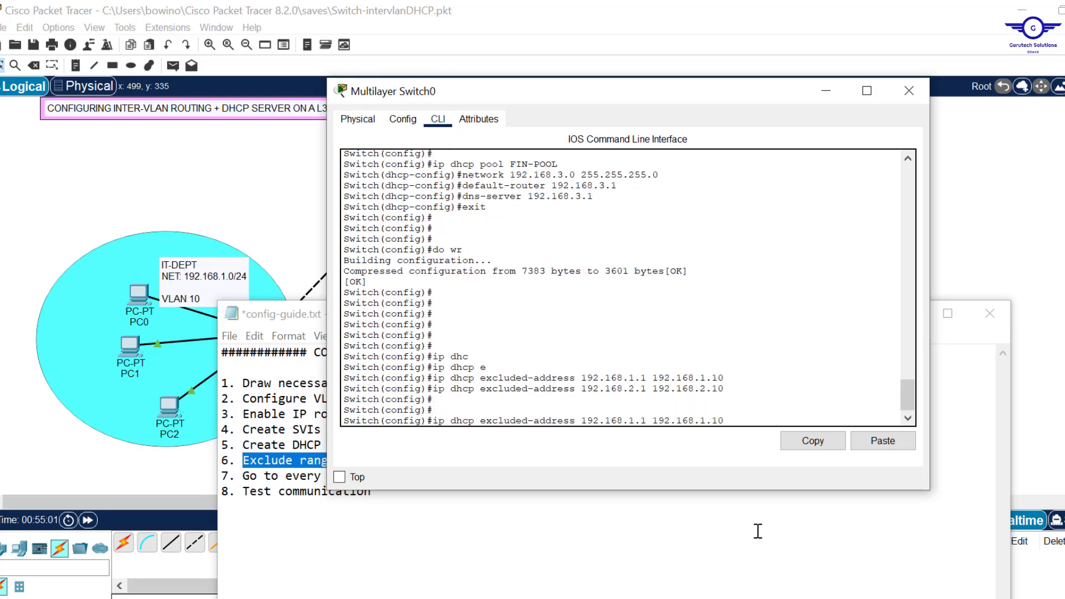
key(Left)
key(Left)
key(Left)
key(BackSpace)
text(3)
key(BackSpace)
text(3)
key(Return)
key(Return)
key(Return)
key(Return)
Save the switch configuration with do wr and close the Multilayer Switch0 window
text(do )
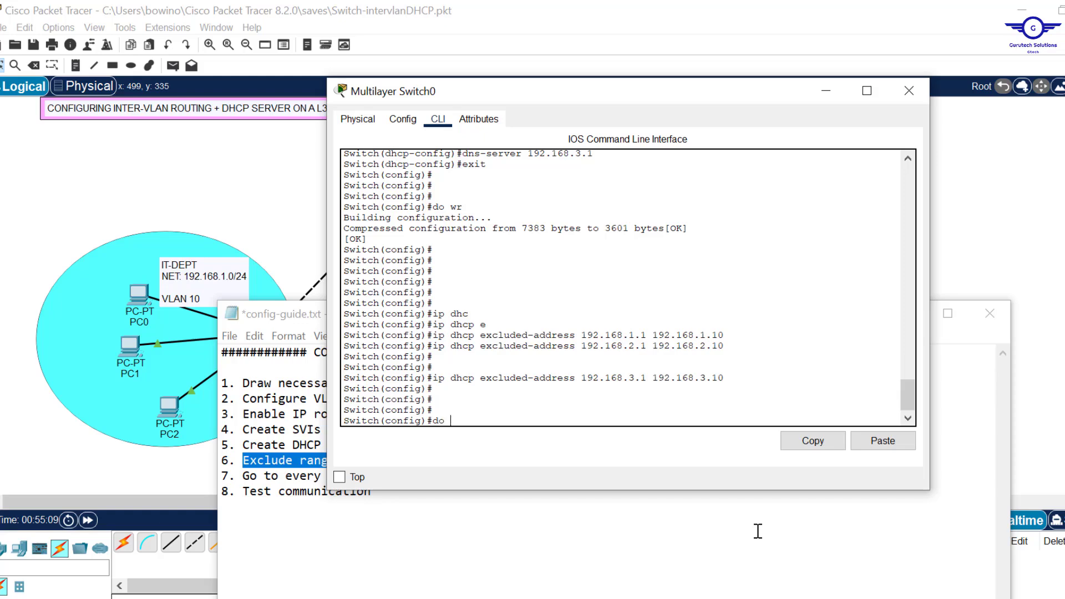
text(wr)
key(Return)
key(Return)
key(Return)
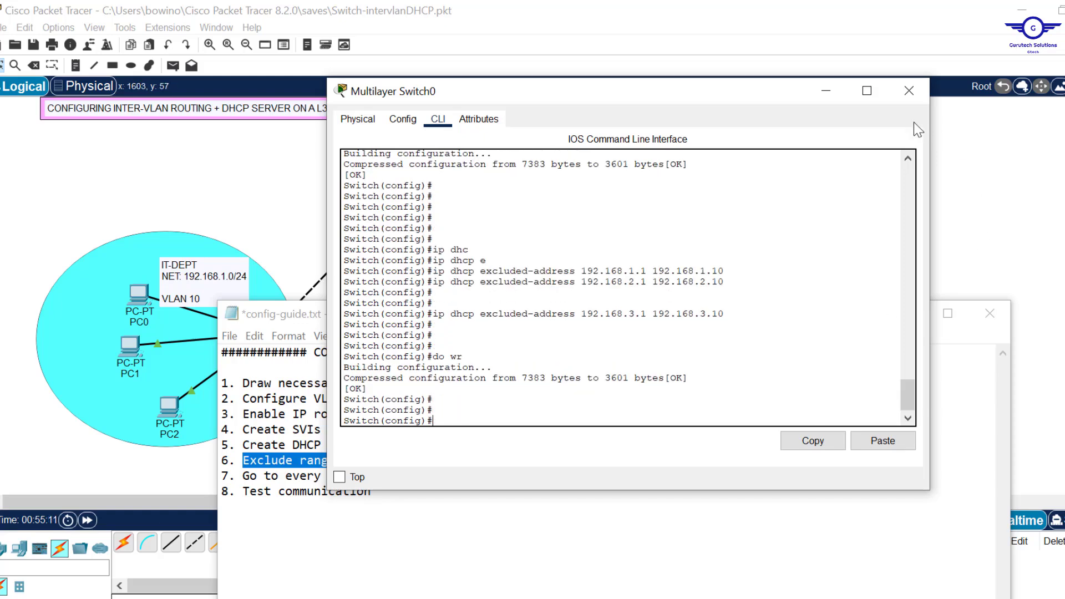
click(908, 102)
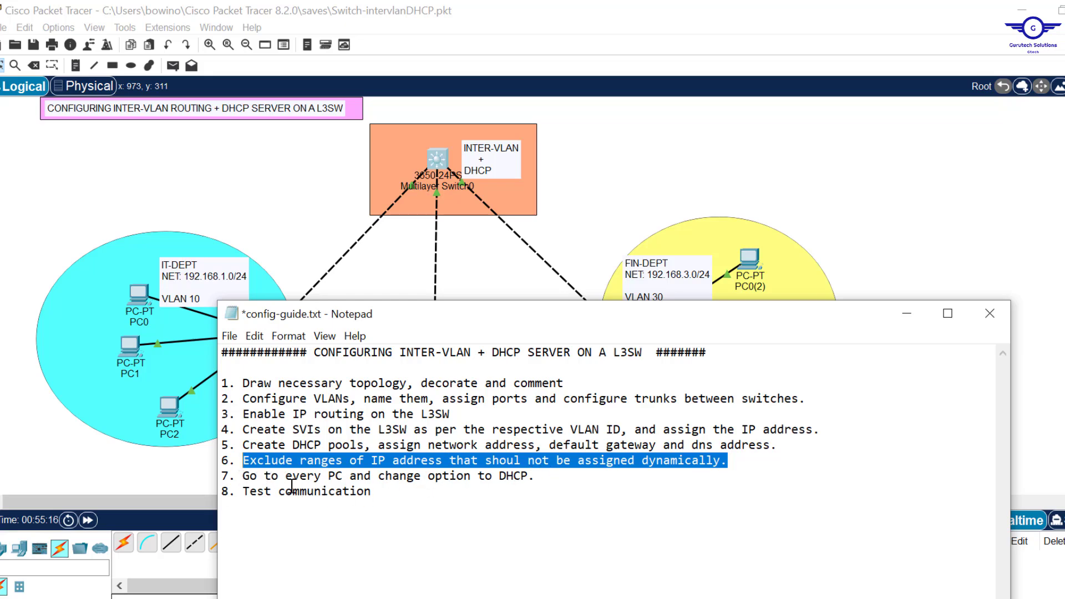
Renew the IP address of PC0 in IT-DEPT by changing its IP configuration to Static and back to DHCP
click(137, 302)
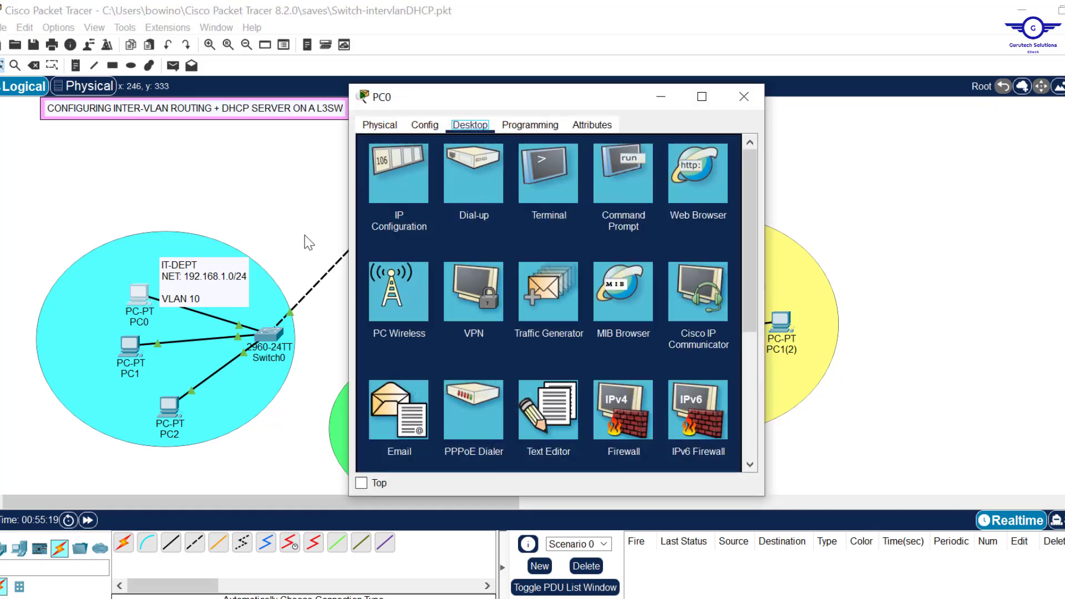
click(385, 161)
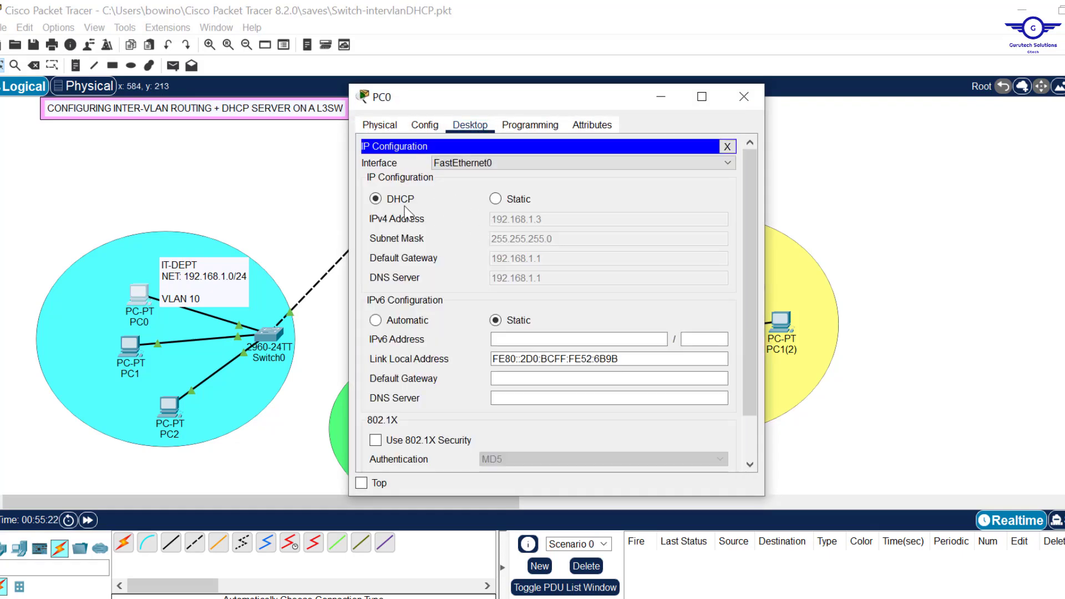
click(494, 199)
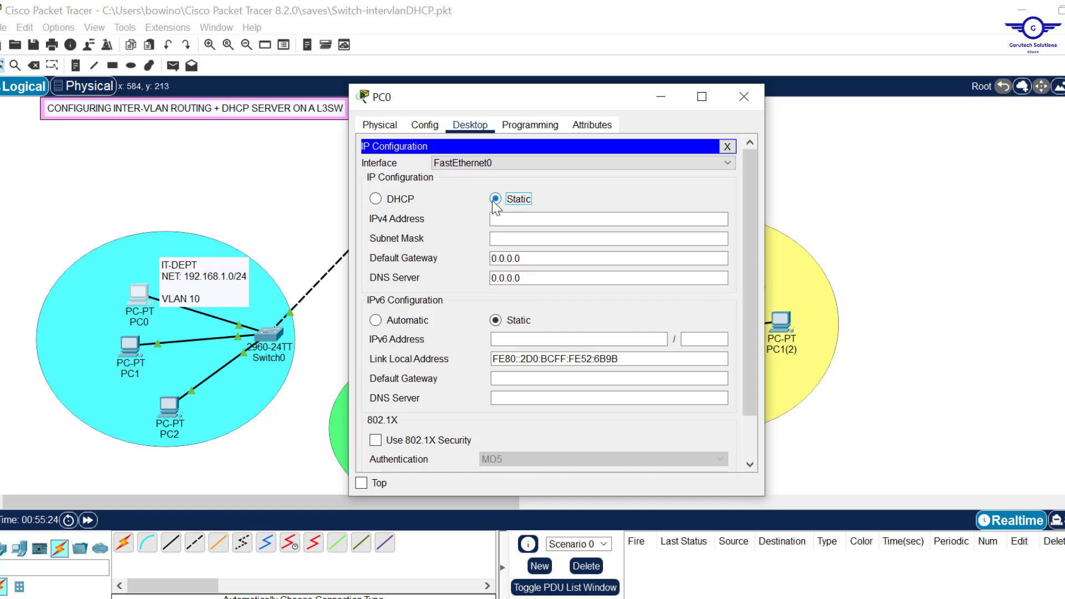
click(398, 200)
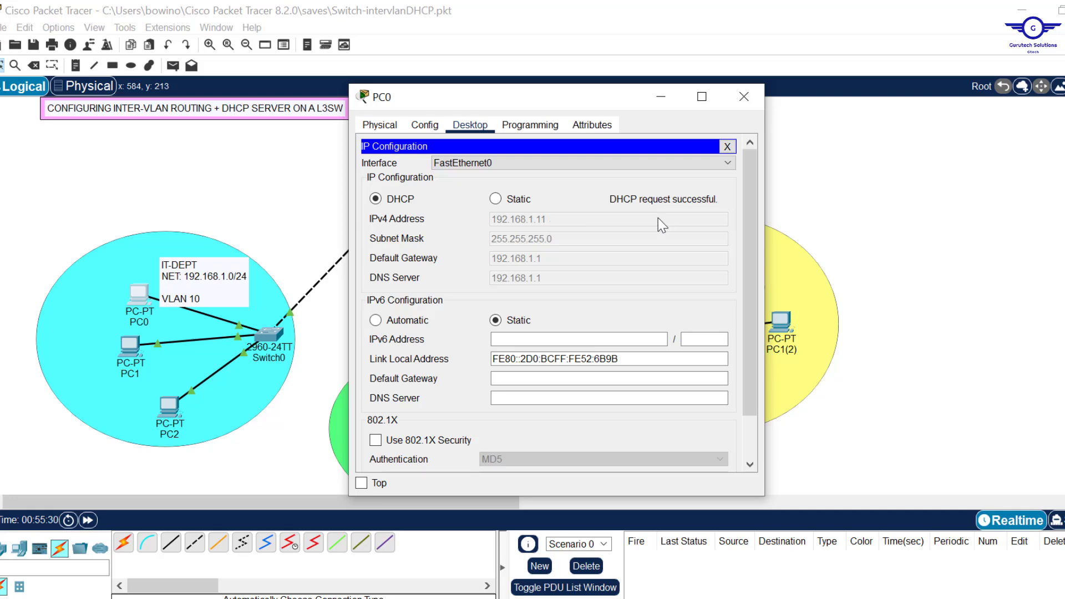
click(744, 97)
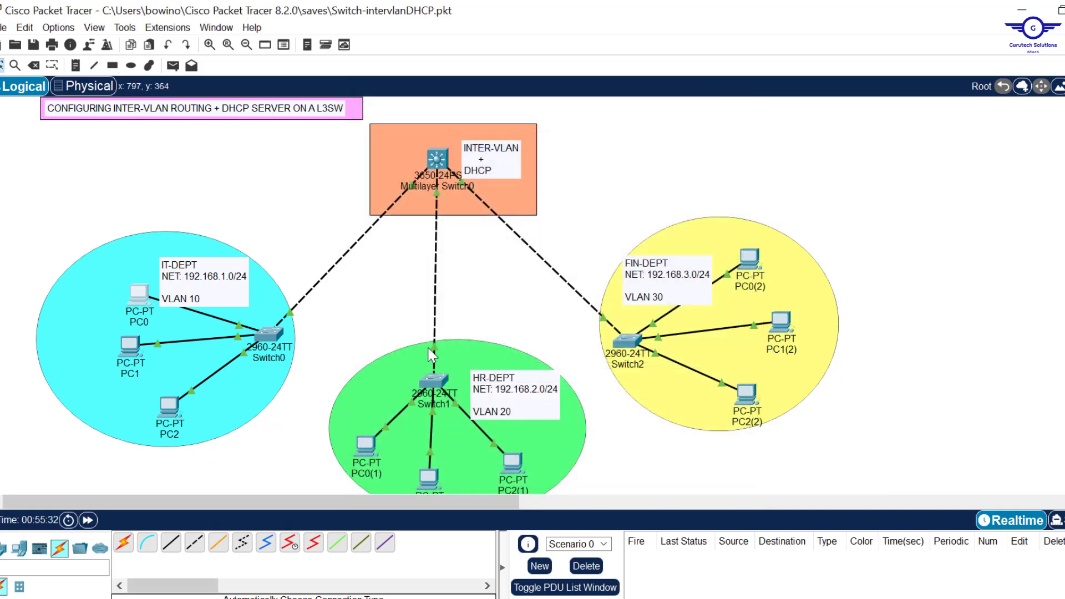
Renew the IP address of PC2(1) in HR-DEPT by changing its IP configuration to Static and back to DHCP
click(515, 464)
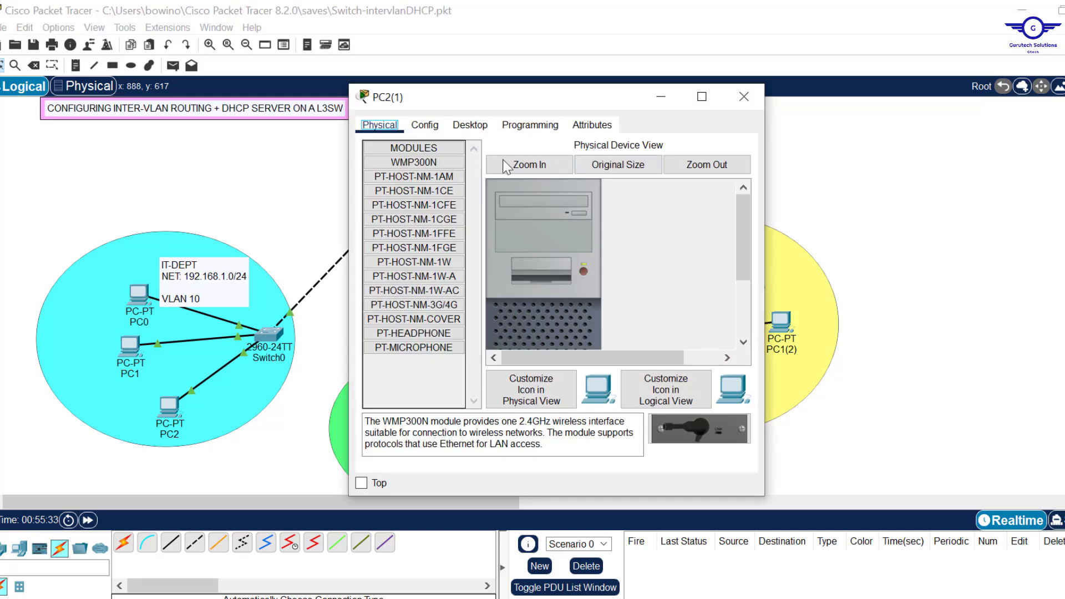
click(469, 125)
click(402, 173)
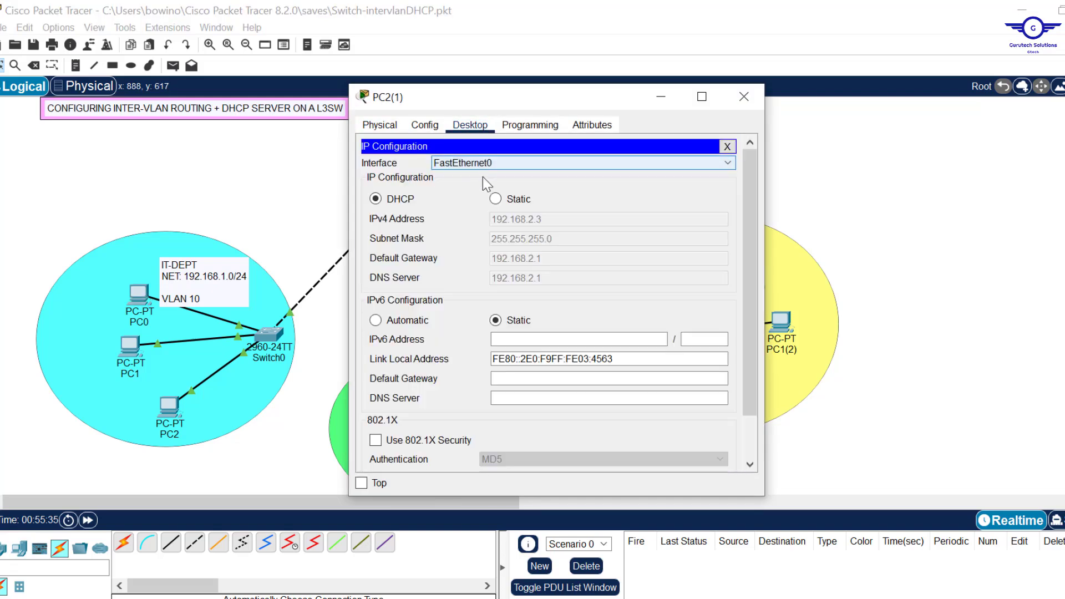
click(494, 199)
click(400, 202)
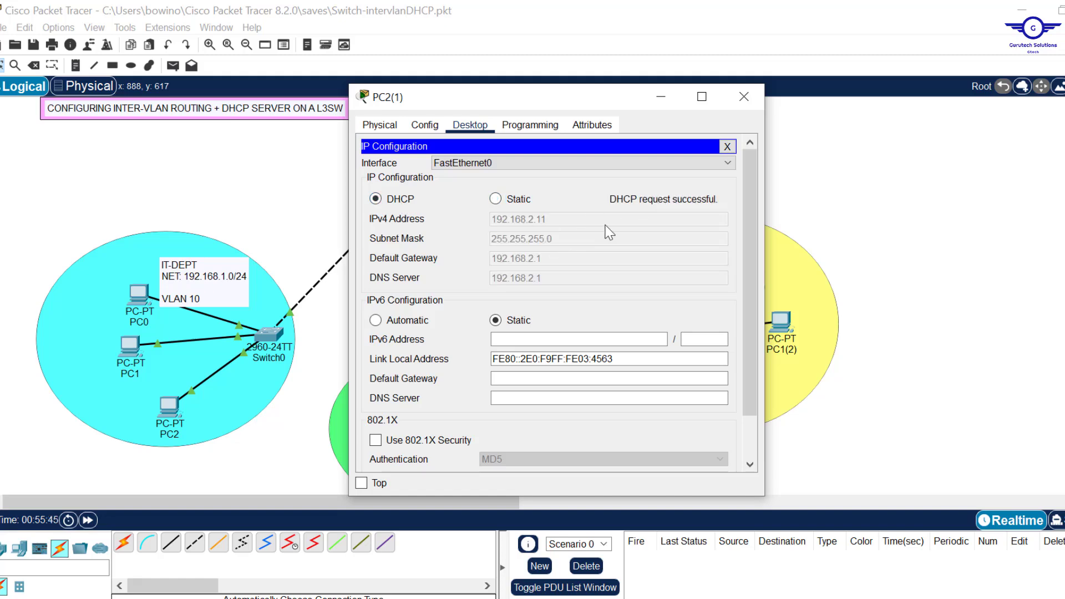
click(744, 96)
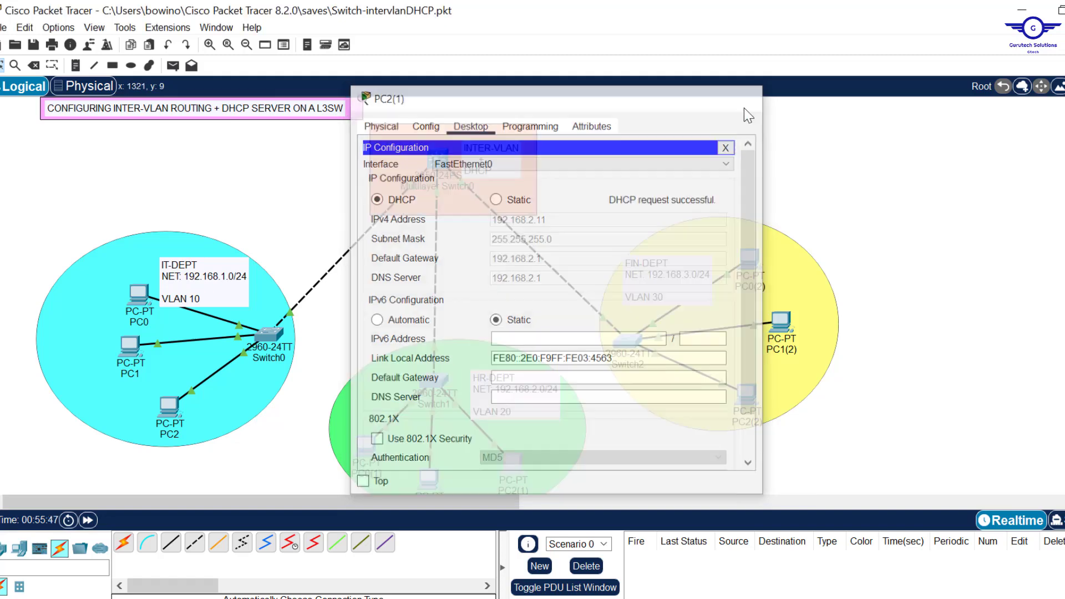
Renew the IP address of PC0(2) in FIN-DEPT by changing its IP configuration to Static and back to DHCP
click(750, 258)
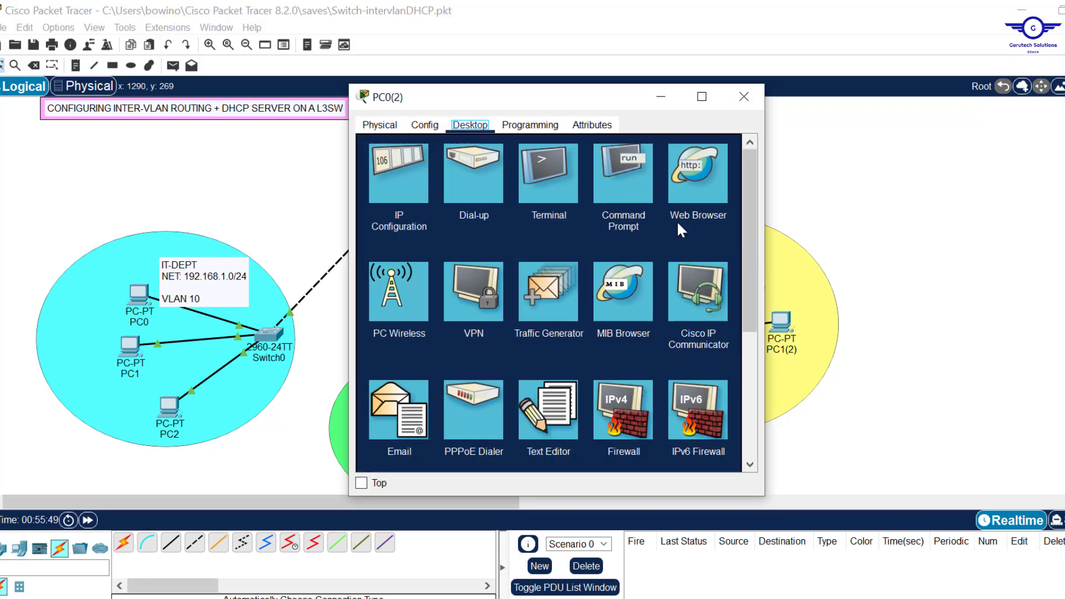
click(415, 190)
click(507, 198)
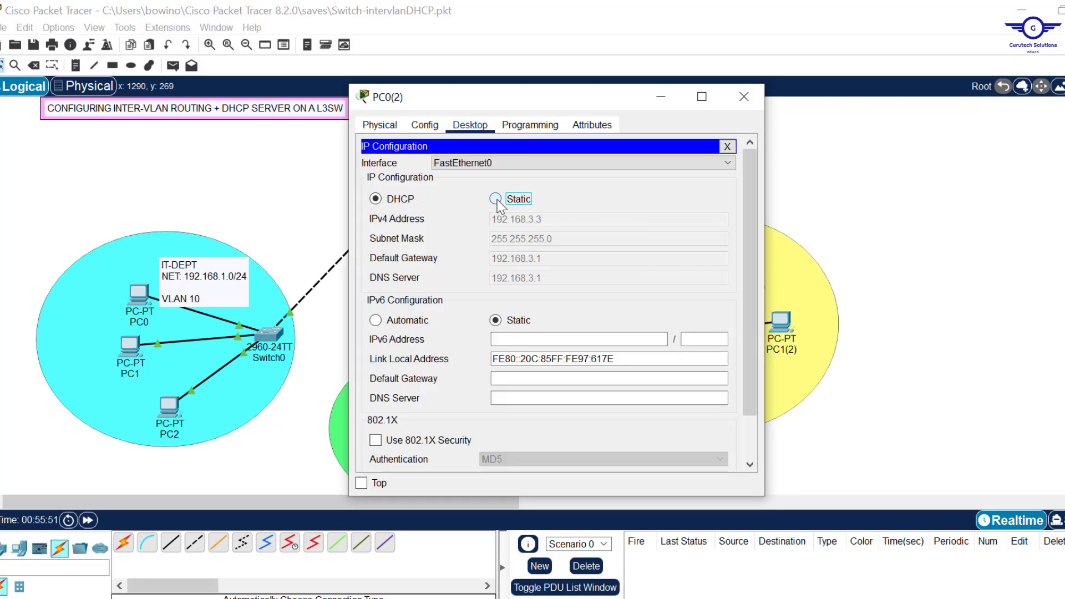
click(413, 201)
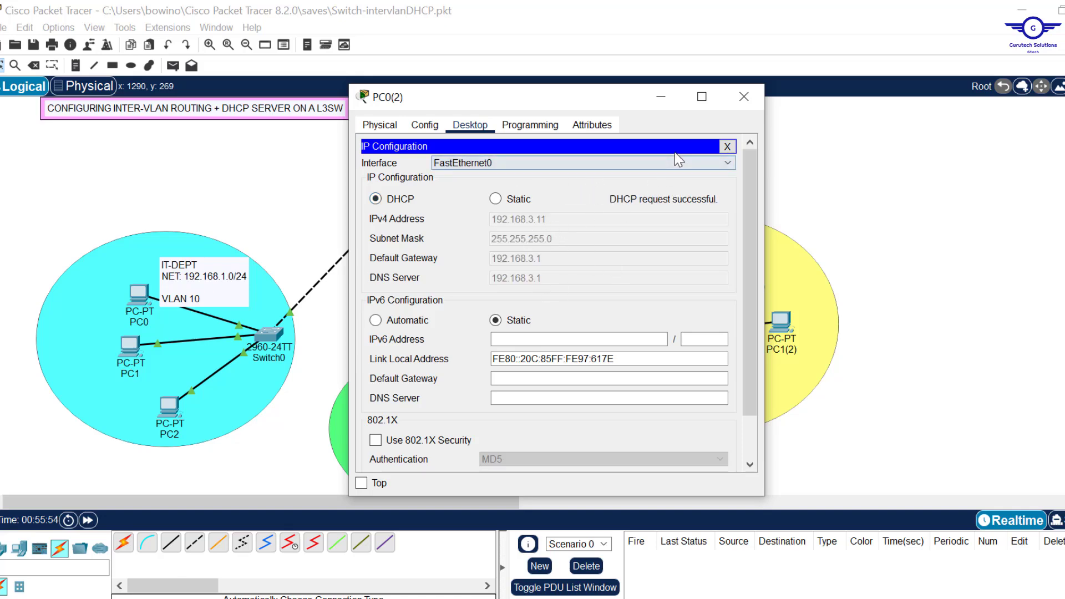
click(744, 97)
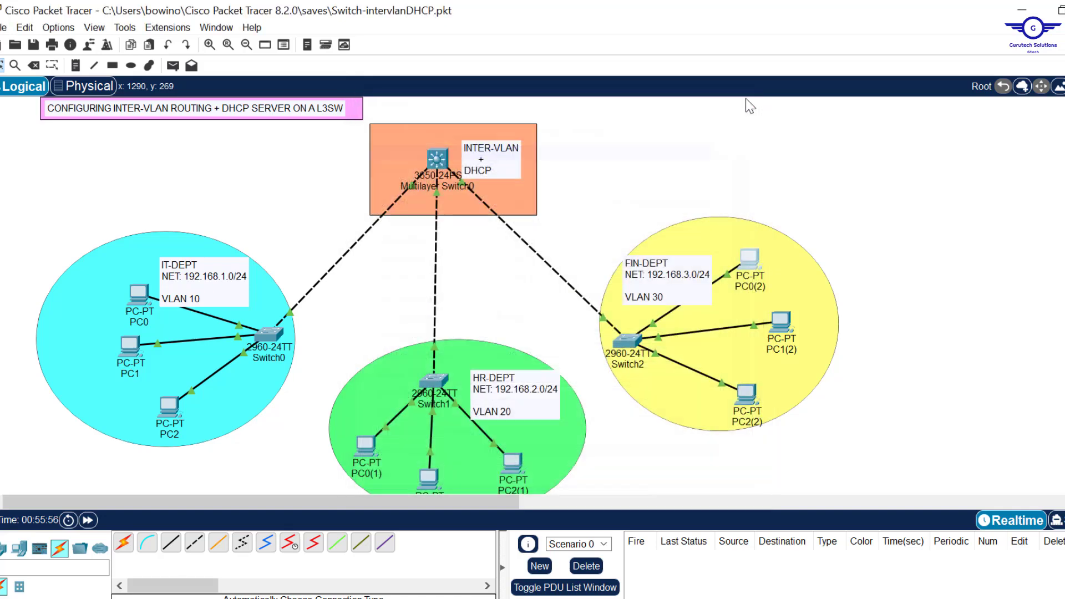
Test communication with FIN-DEPT by pinging 192.168.3.11 from the Command Prompt of PC0
click(138, 297)
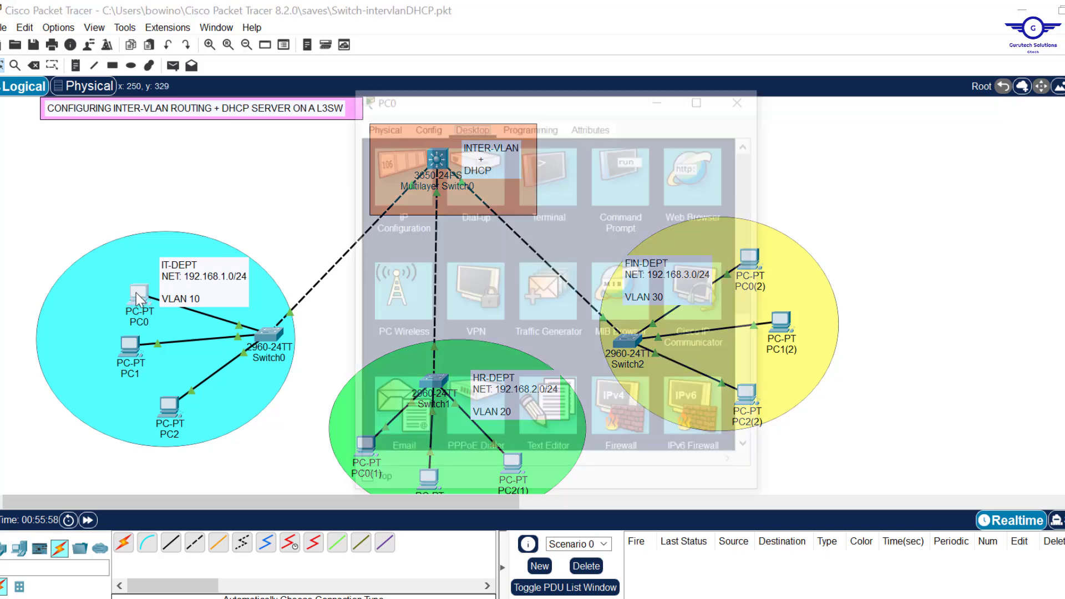
click(625, 196)
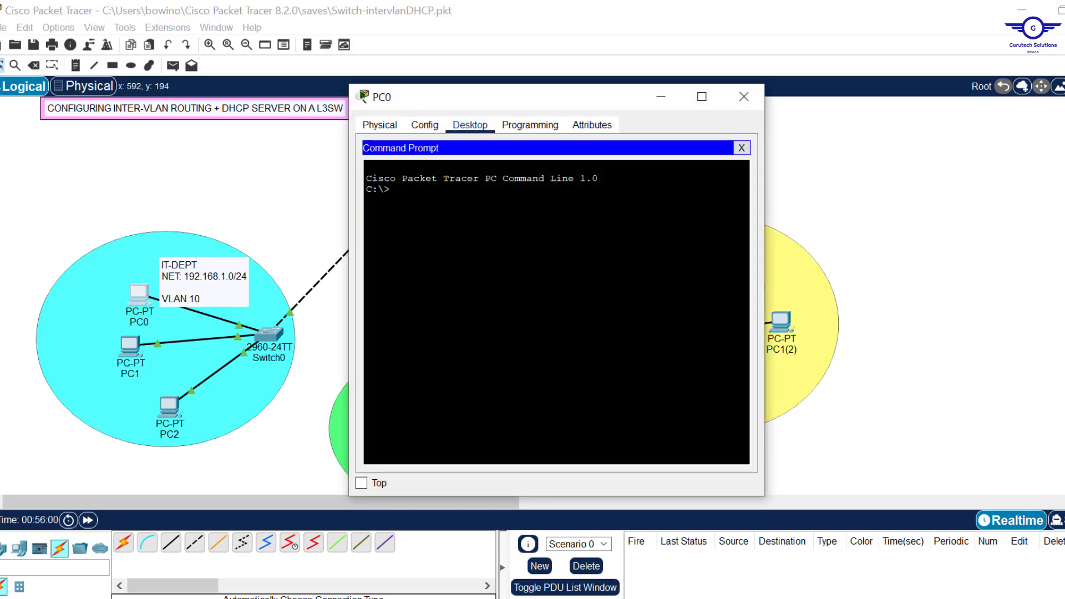
text(ping 192)
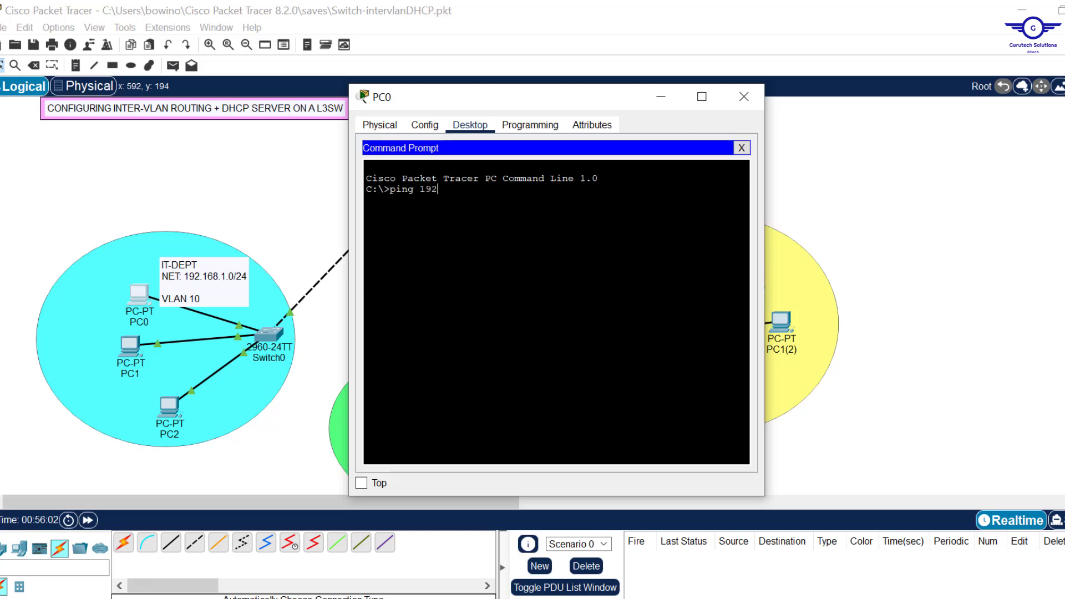
text(.168.3.11)
key(Return)
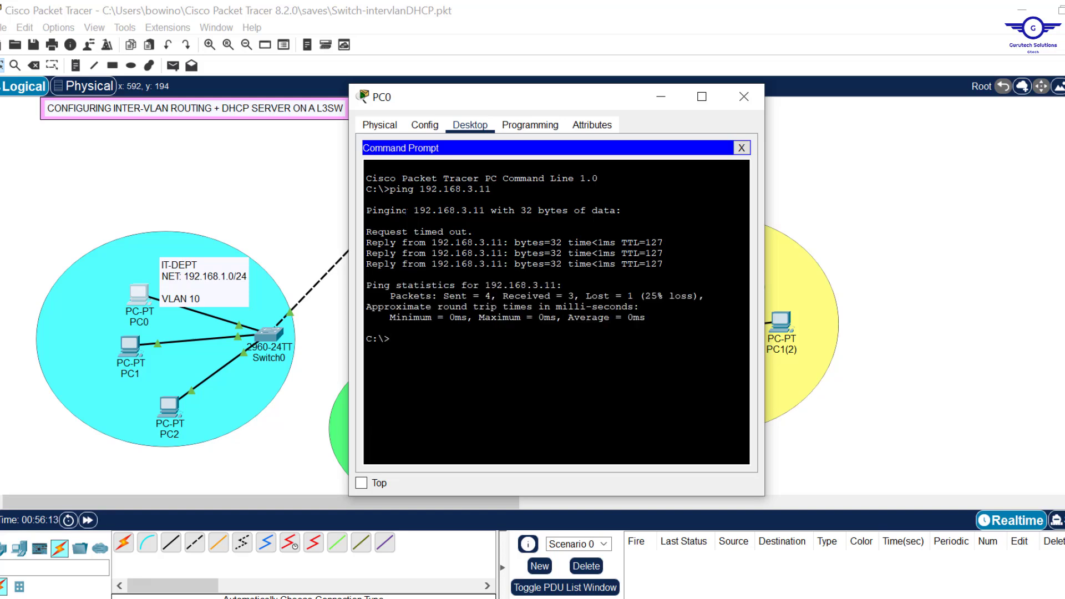
Test communication with HR-DEPT by pinging 192.168.2.11 from PC0
key(Up)
key(Left)
key(Left)
key(Left)
key(BackSpace)
text(2)
key(Return)
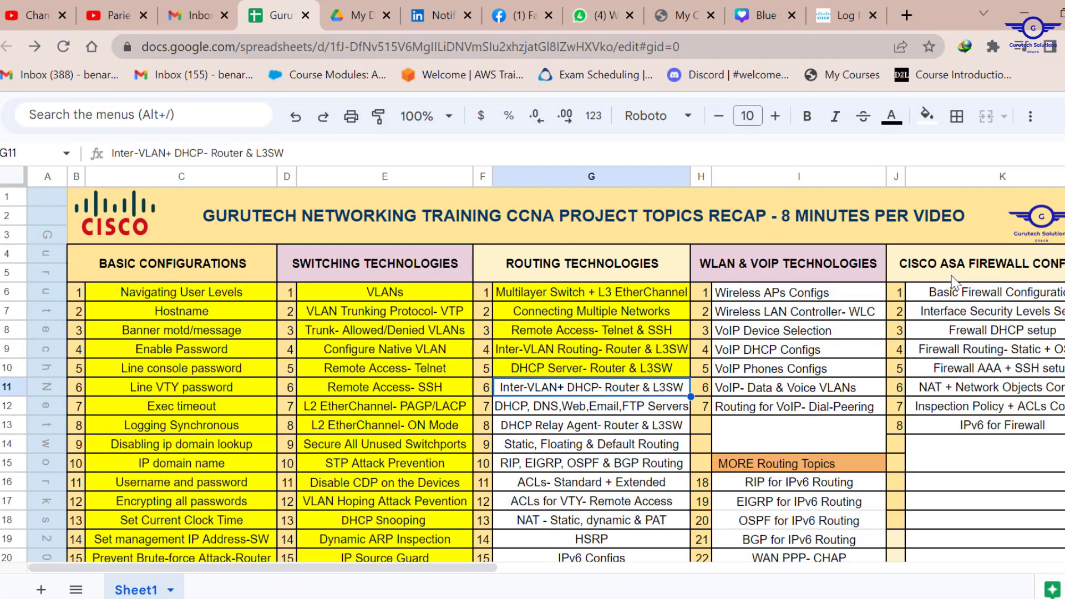
Fill cell G11, Inter-VLAN+ DHCP- Router & L3SW, yellow in Google Sheets and close the PC0 window back in Packet Tracer
click(926, 115)
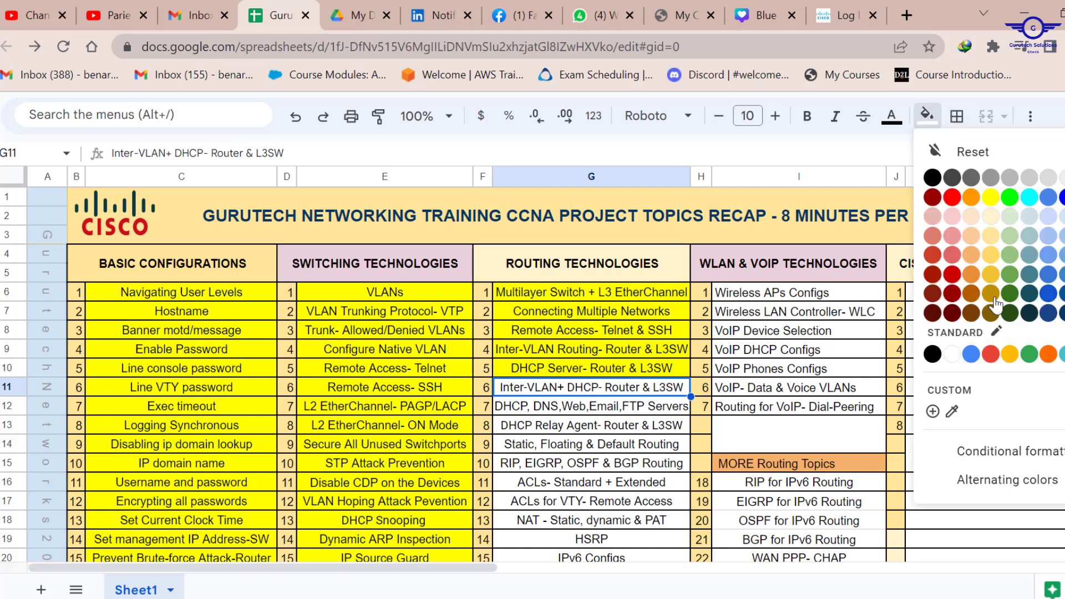
click(990, 201)
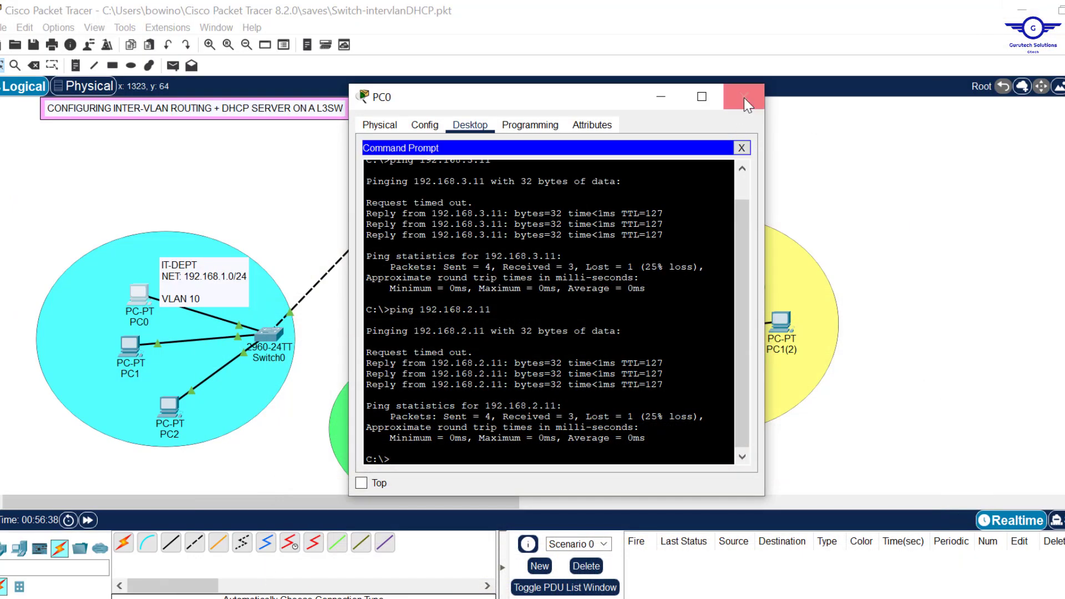
click(744, 98)
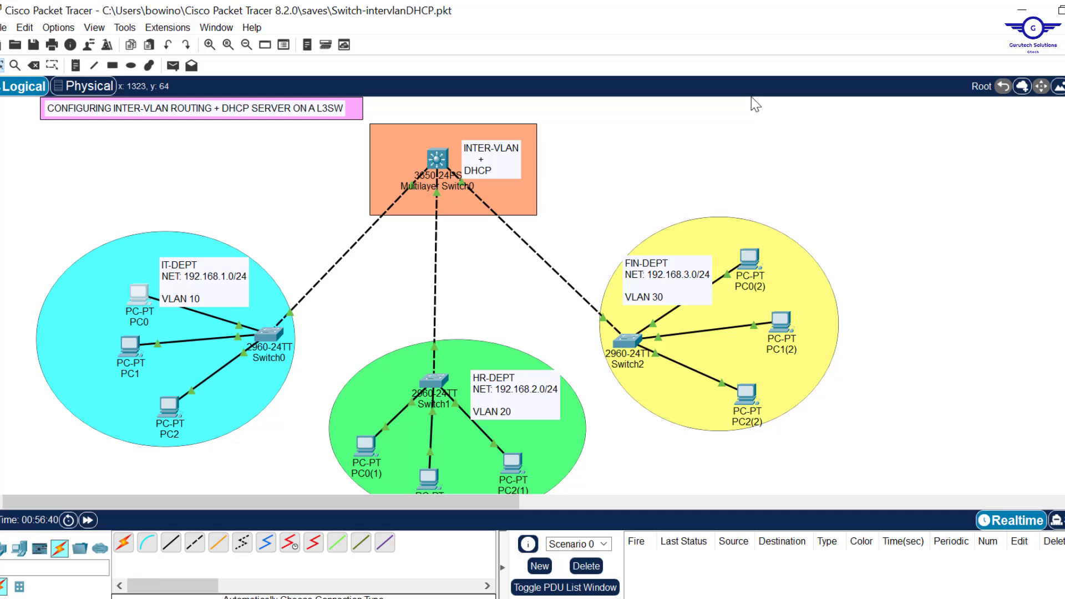